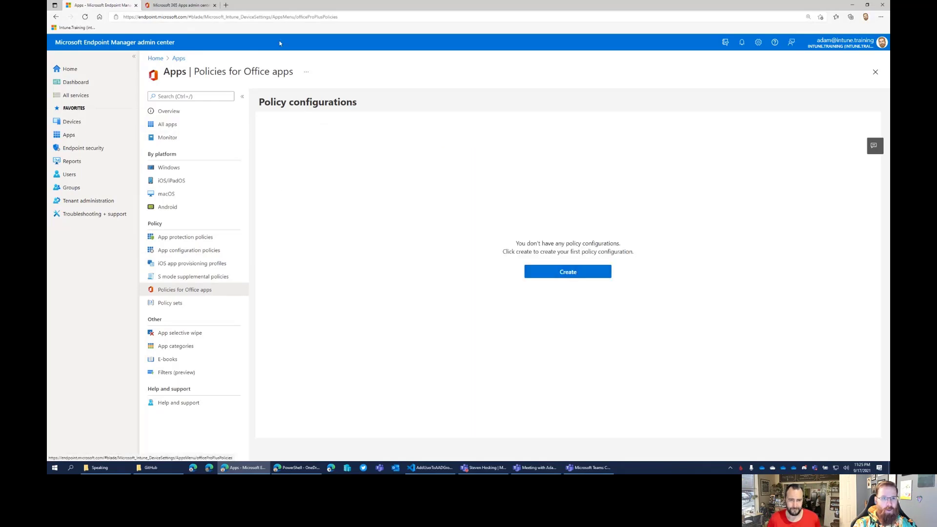
Switch to the Microsoft 365 Apps admin center and highlight its web address config.office.com
click(177, 6)
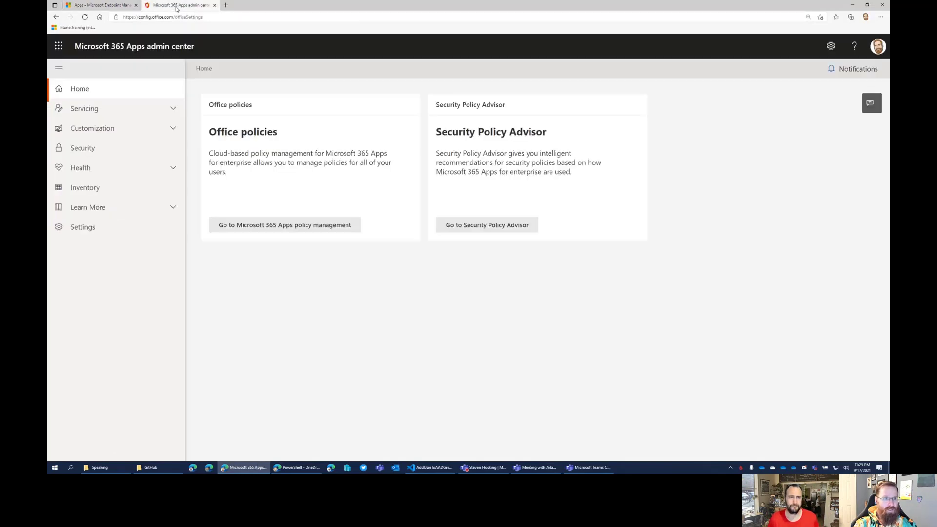
drag(174, 17, 112, 16)
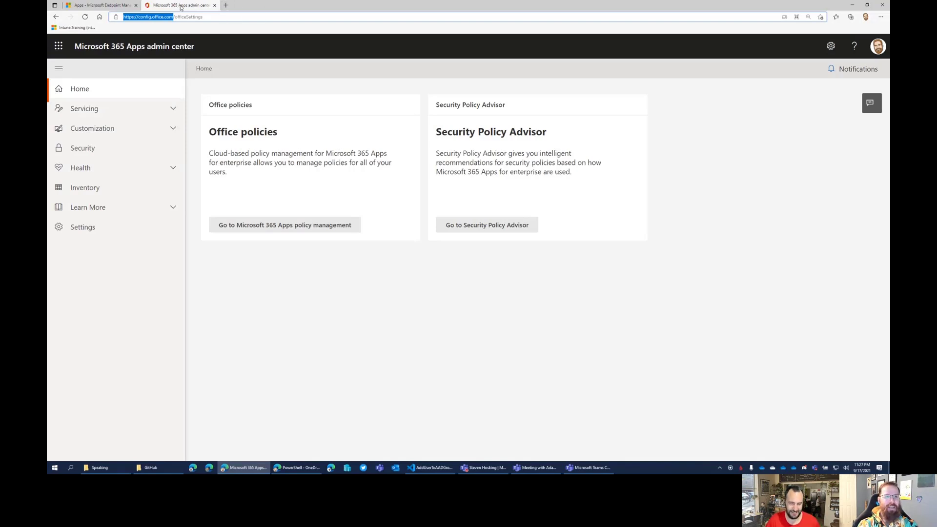
click(211, 18)
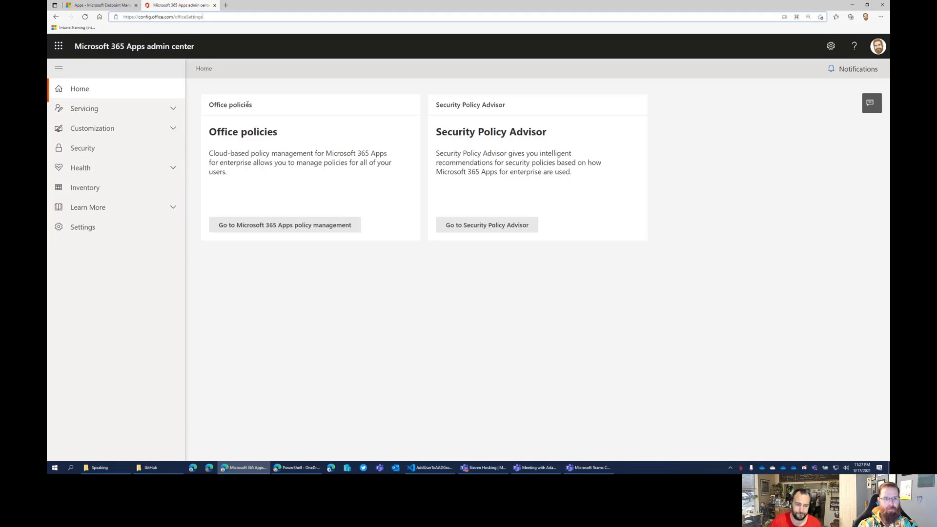
Open the Monthly Enterprise servicing page and start creating a servicing profile, proceeding to the device selection criteria
click(170, 110)
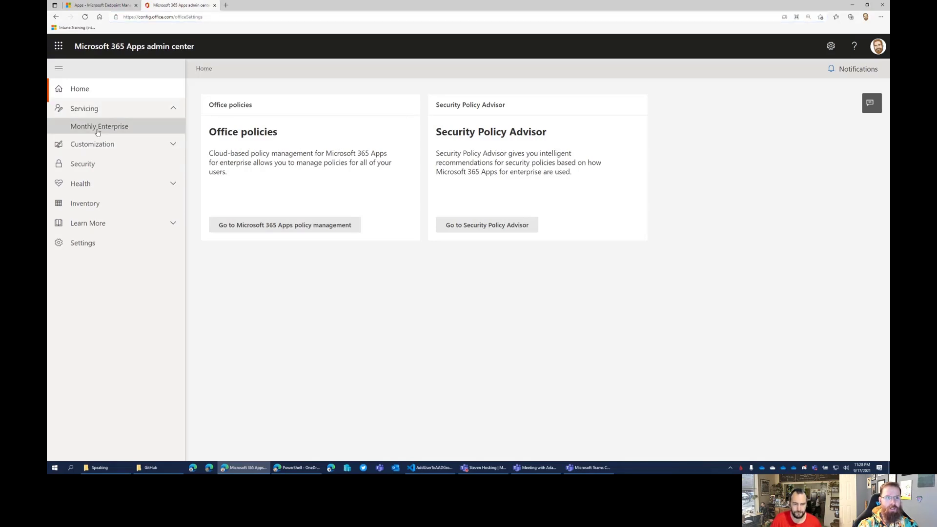
click(138, 128)
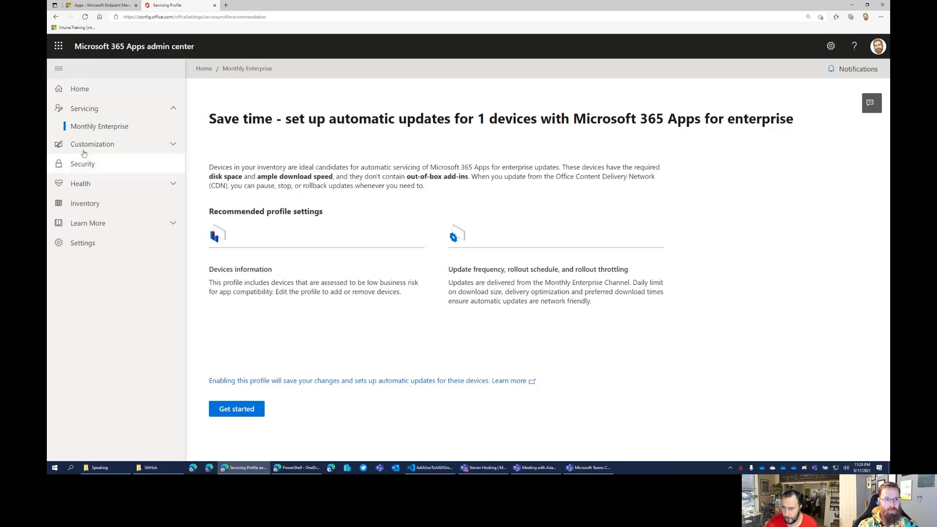
click(248, 416)
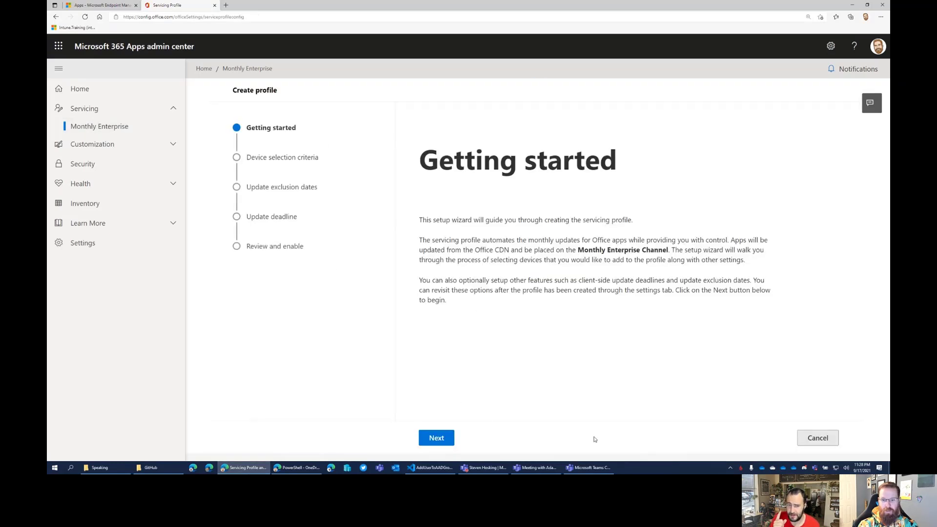
click(444, 442)
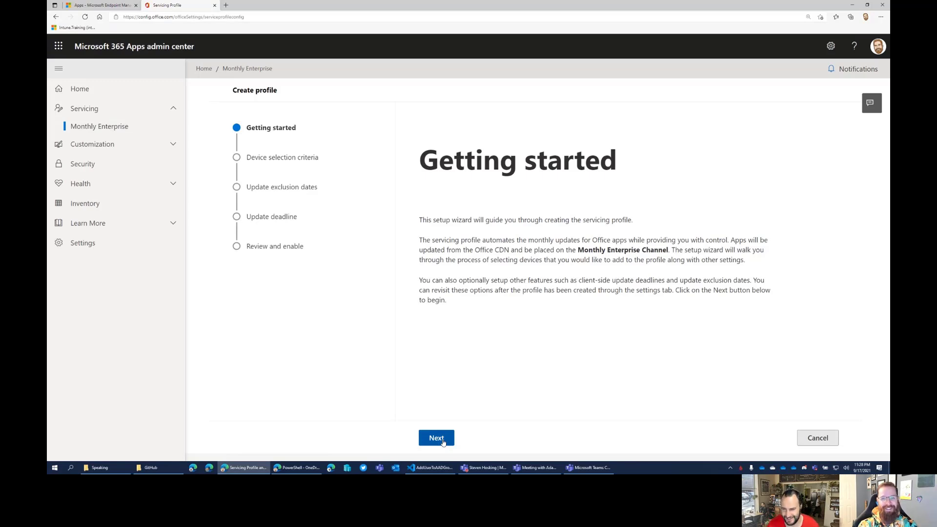
click(444, 442)
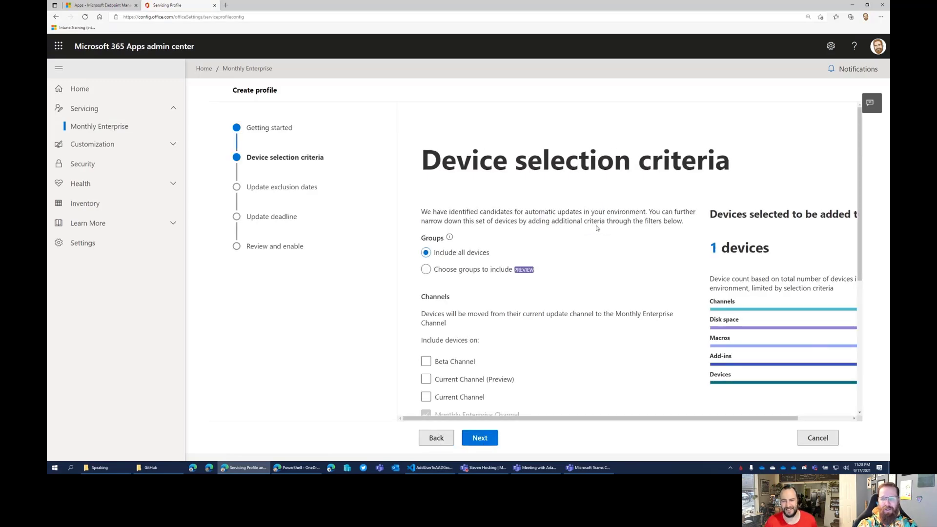
Reduce the browser page zoom to 125% to fit the device selection criteria page
scroll(565, 239, down, 1)
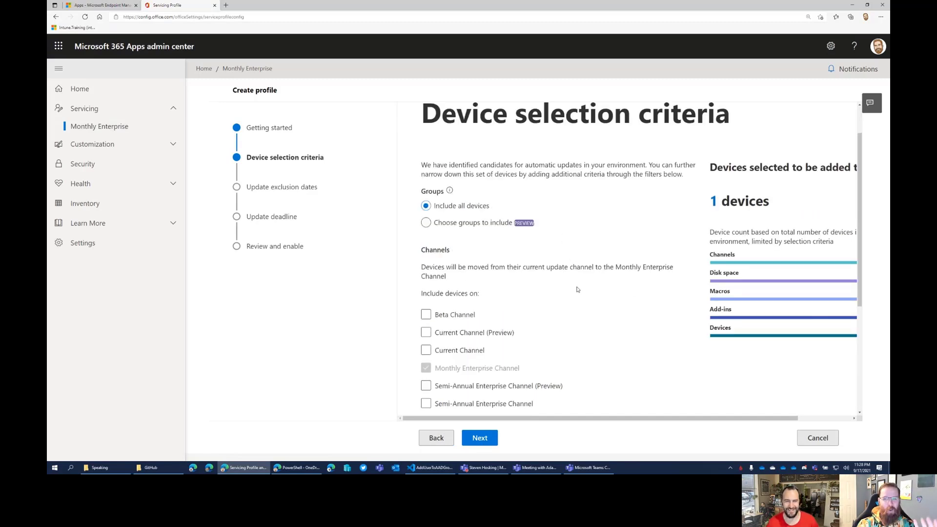
scroll(577, 289, down, 1)
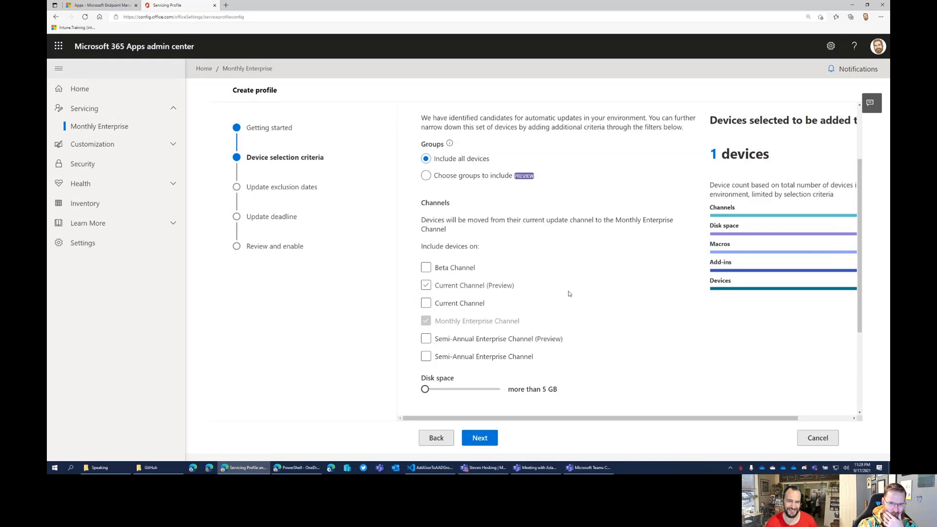
scroll(559, 304, down, 1)
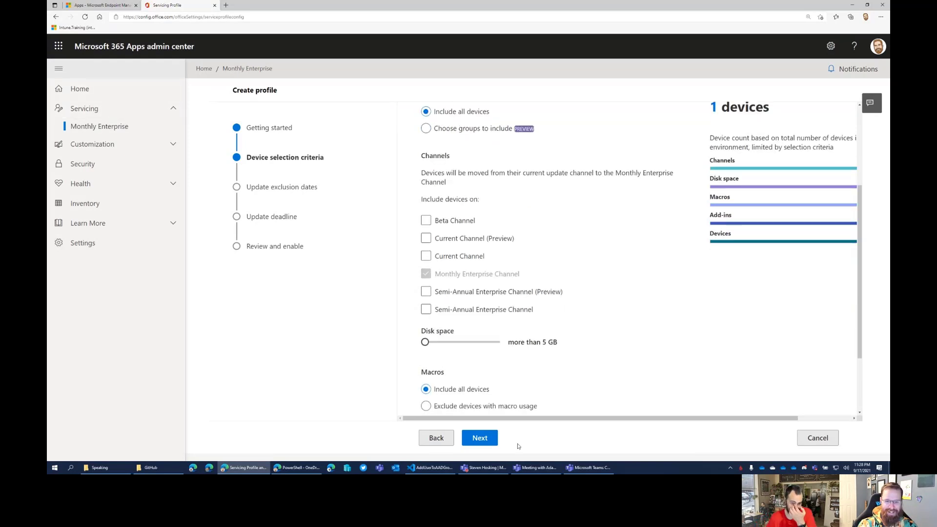
scroll(710, 262, up, 3)
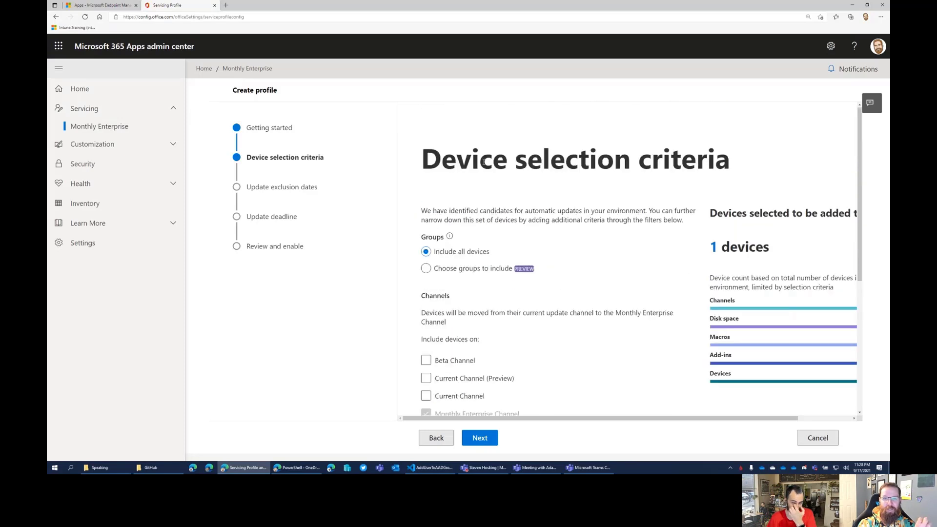
click(881, 16)
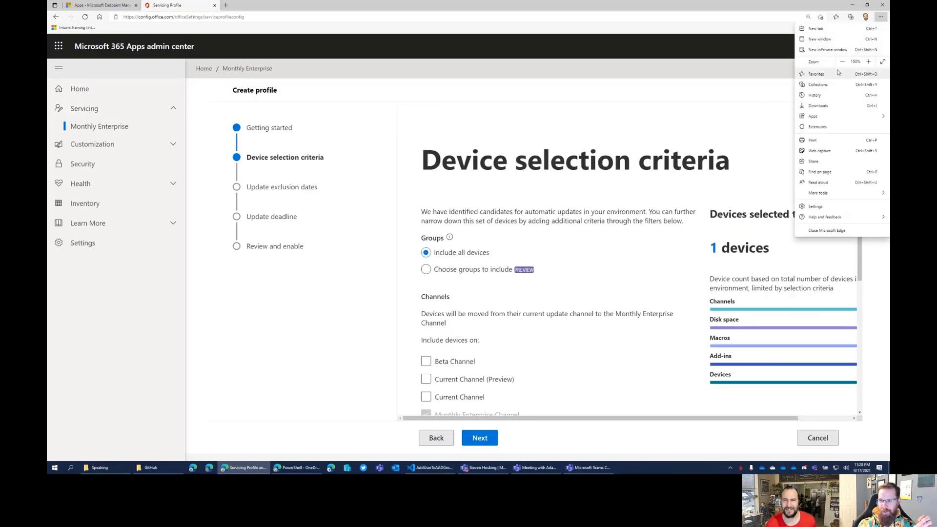
click(843, 62)
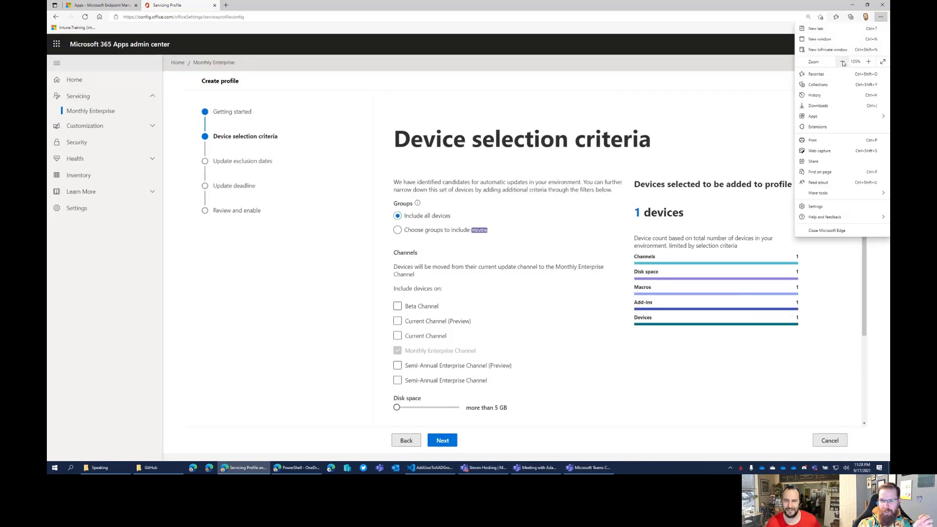
click(611, 114)
scroll(834, 289, down, 2)
scroll(833, 293, up, 2)
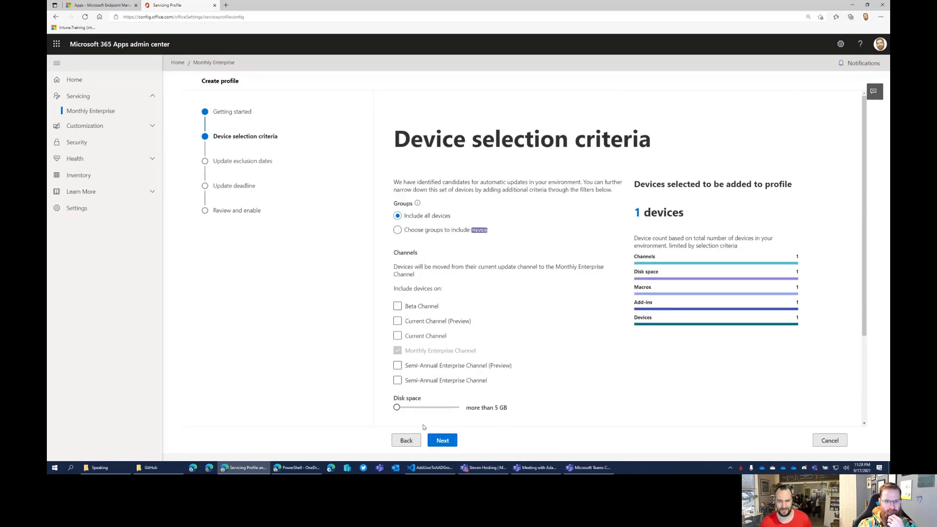
Restart the Monthly Enterprise profile wizard from its start page and return to the device selection criteria
click(90, 111)
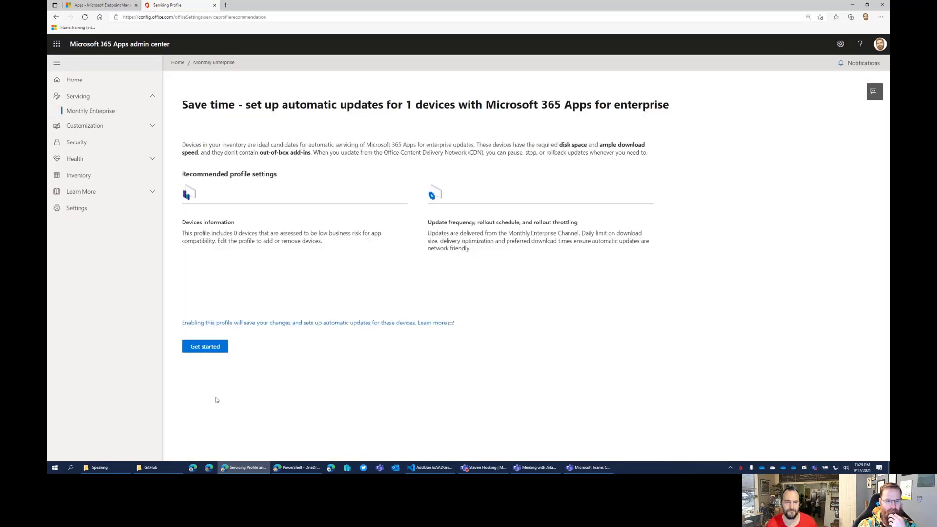
click(201, 347)
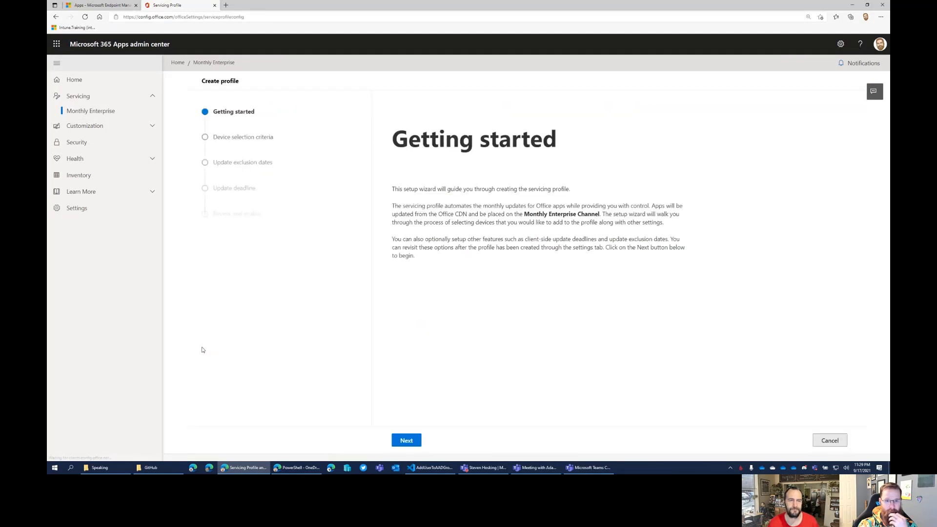
click(405, 439)
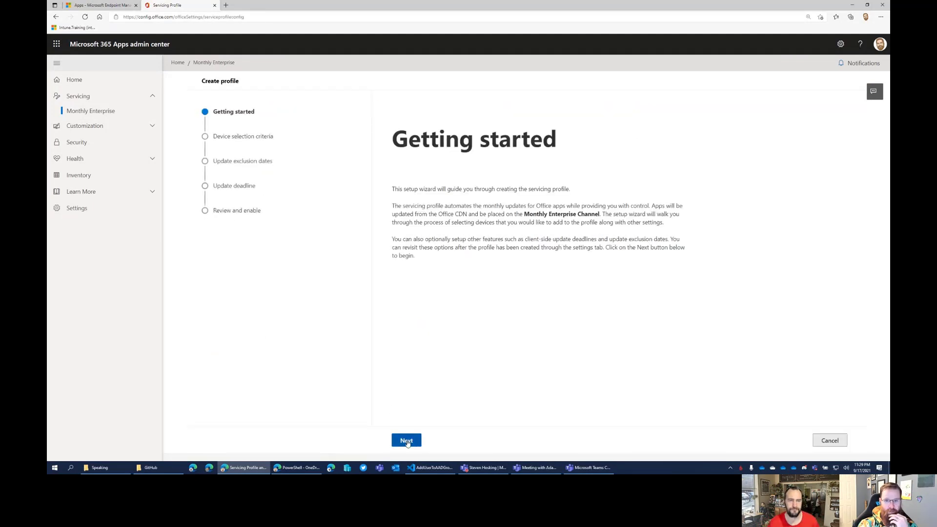
Examine the selection filters and the per-criterion device counts for the servicing profile
scroll(781, 235, down, 2)
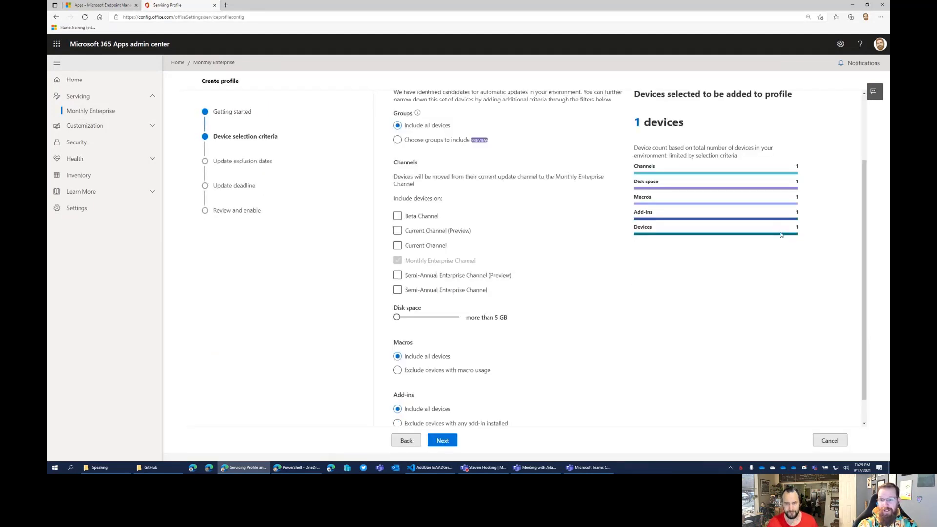
scroll(772, 254, up, 2)
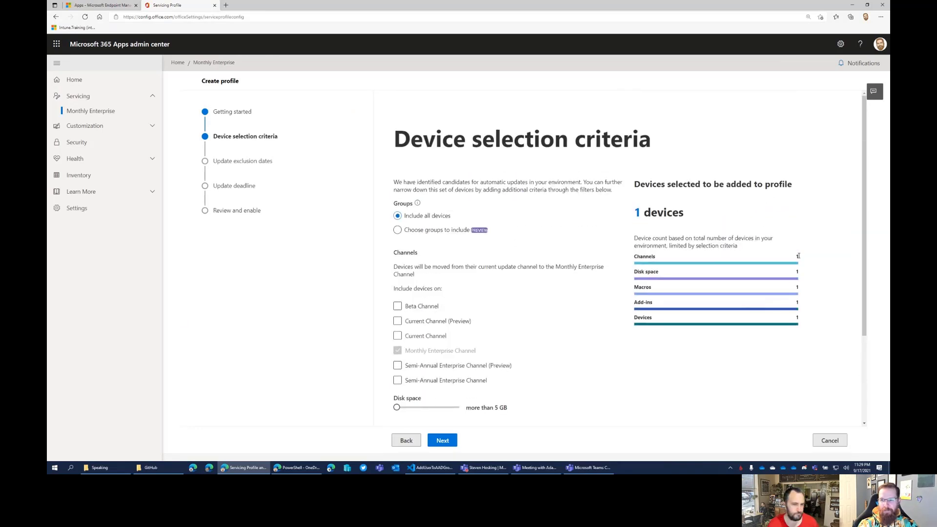
click(800, 320)
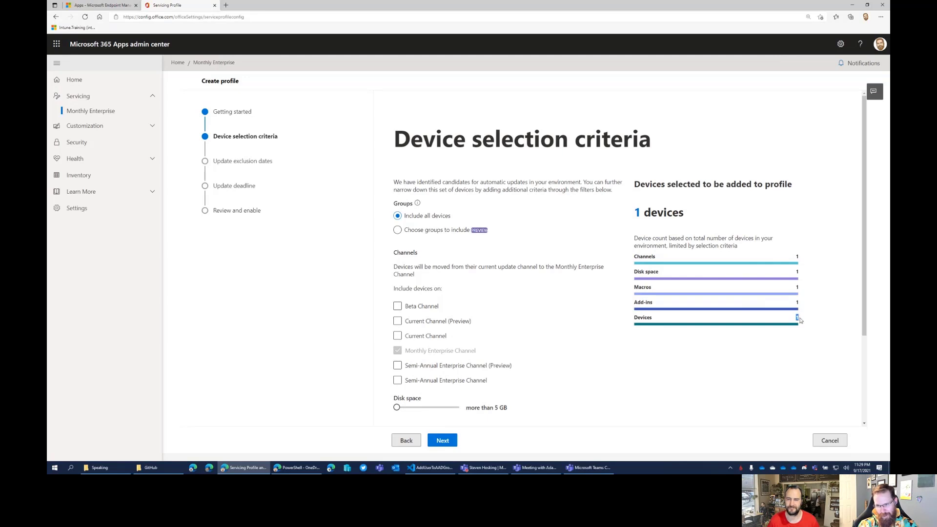
click(498, 367)
click(498, 367)
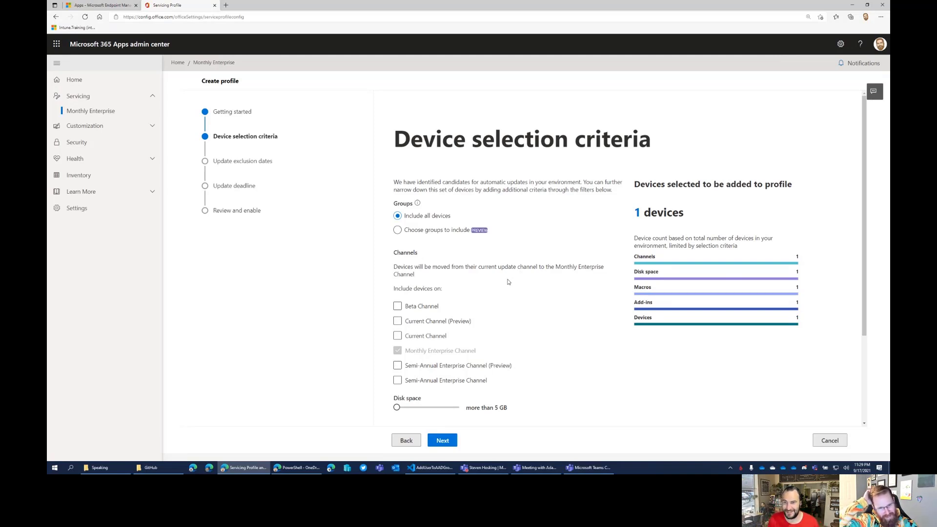
Change the profile's group scope from all devices to chosen groups and examine the Azure AD group options
click(400, 232)
scroll(468, 284, down, 1)
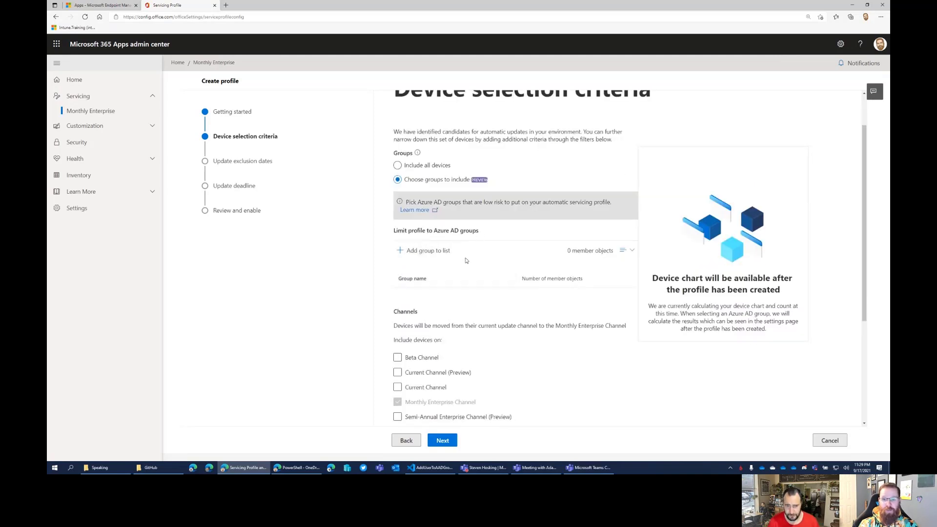
scroll(545, 257, up, 1)
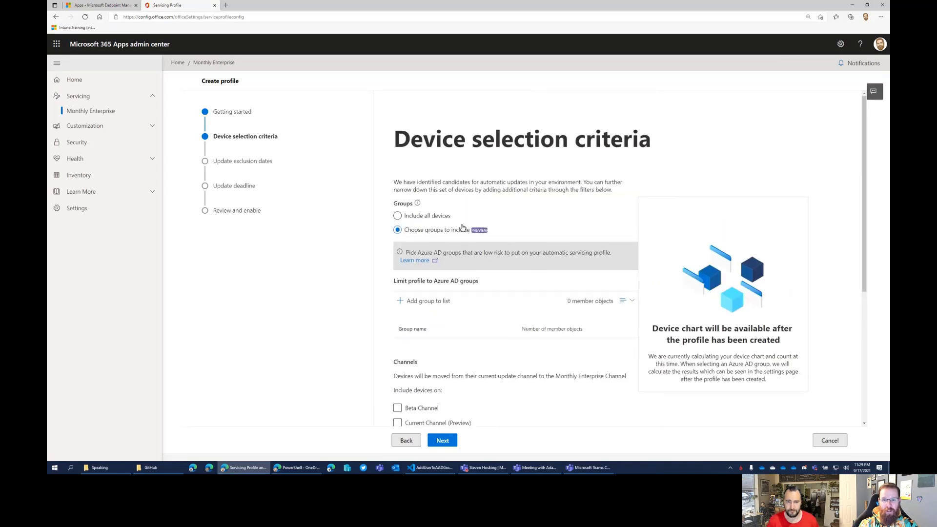
scroll(486, 312, down, 1)
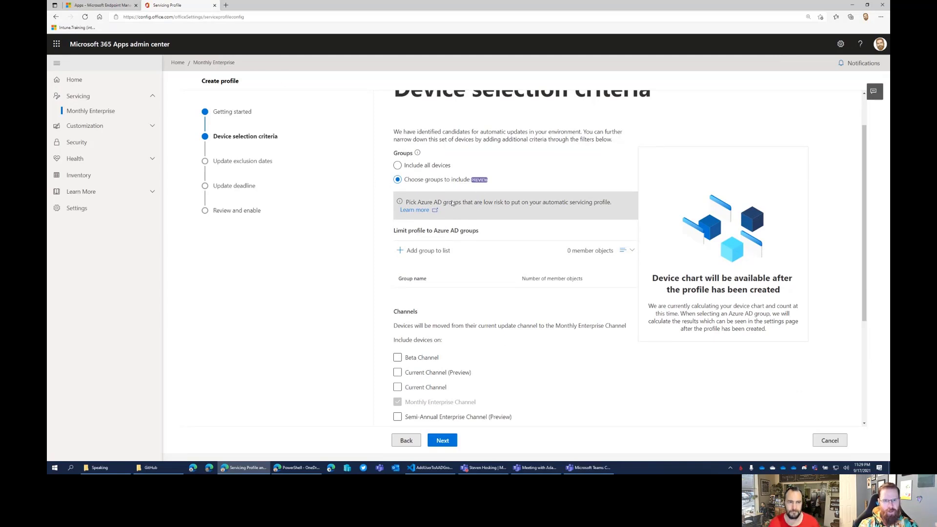
click(398, 166)
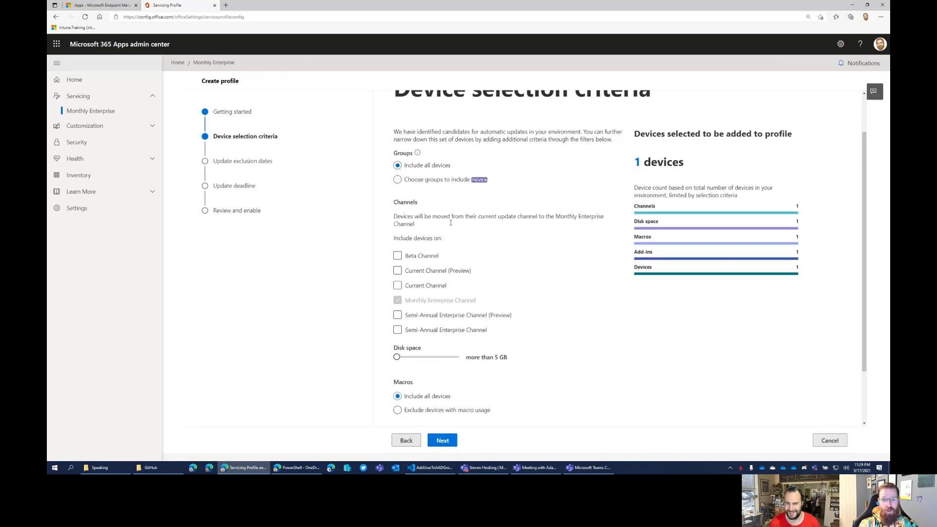
click(398, 179)
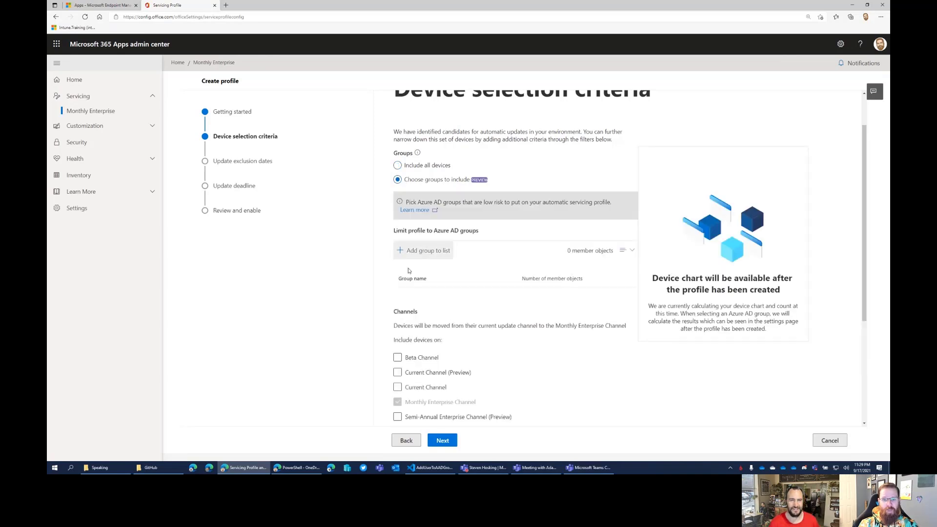
scroll(434, 249, down, 1)
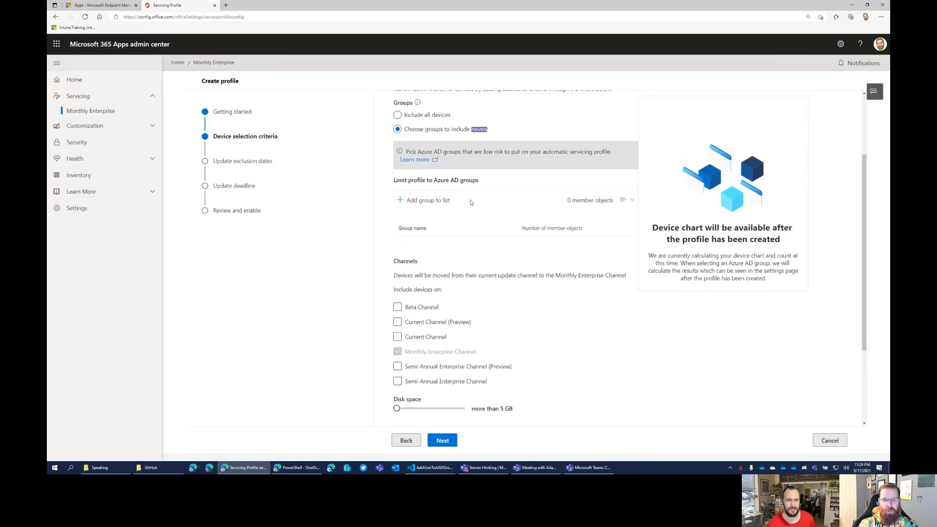
Search the Azure AD groups for "test", cancel adding a group, and set the scope back to include all devices
click(433, 205)
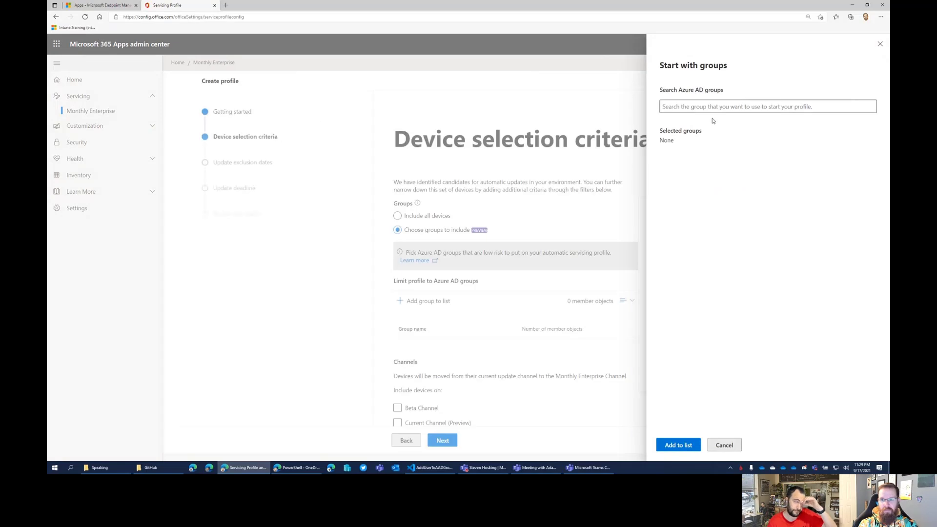
click(706, 108)
text(t)
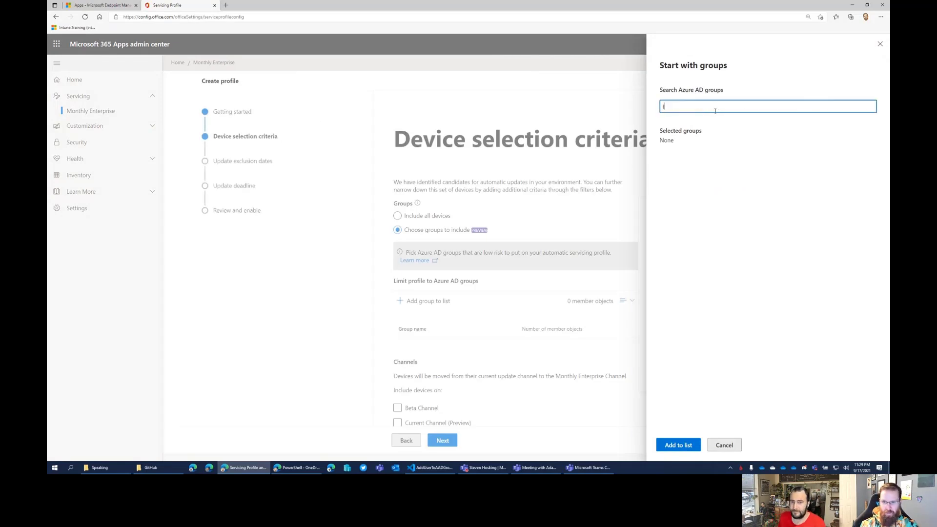
text(est)
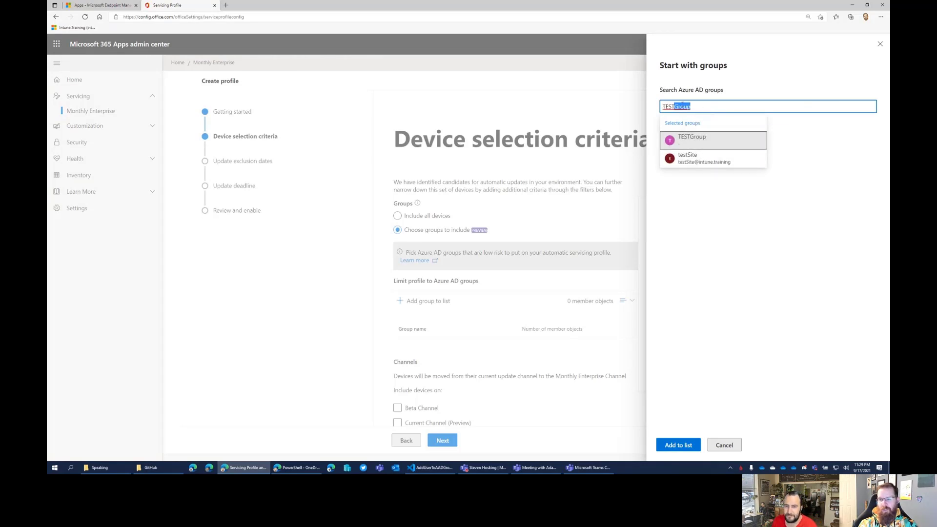
click(702, 107)
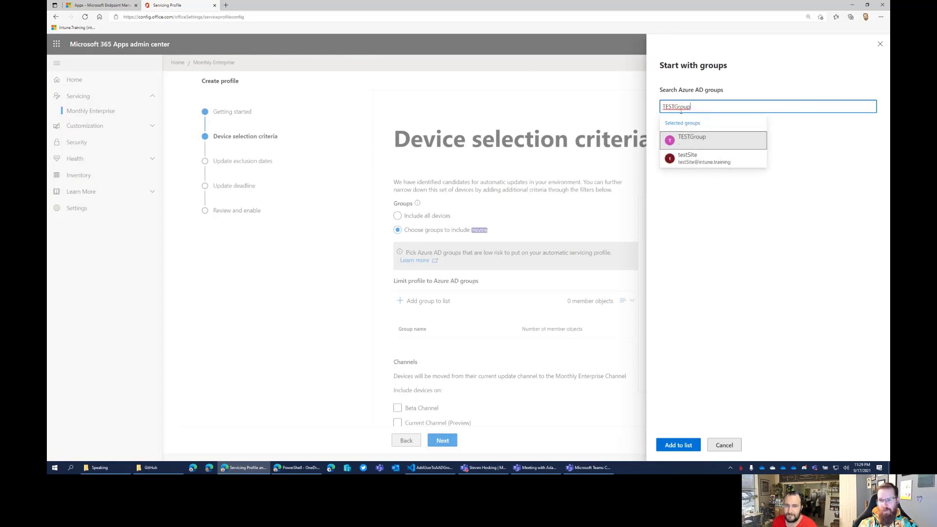
click(725, 445)
click(397, 216)
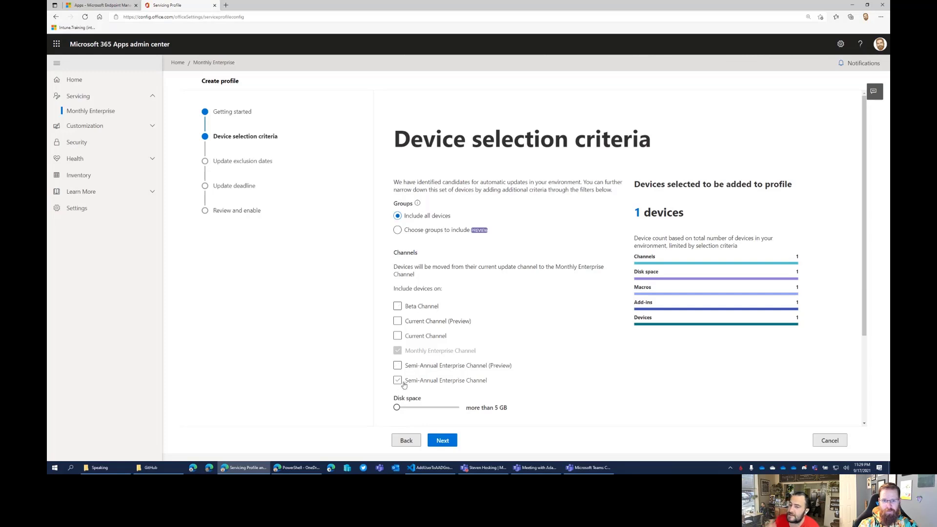
Highlight the Channels note about devices being moved to the Monthly Enterprise Channel
click(397, 308)
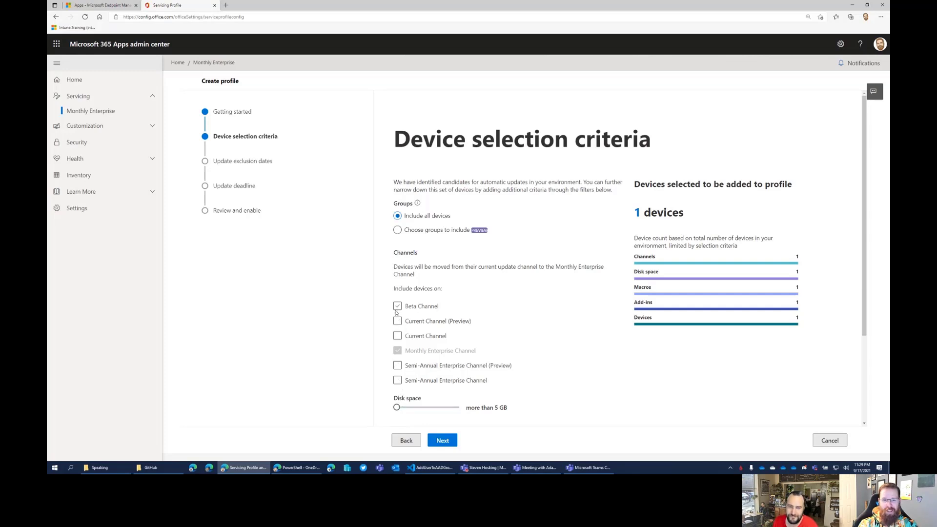
drag(419, 276, 396, 268)
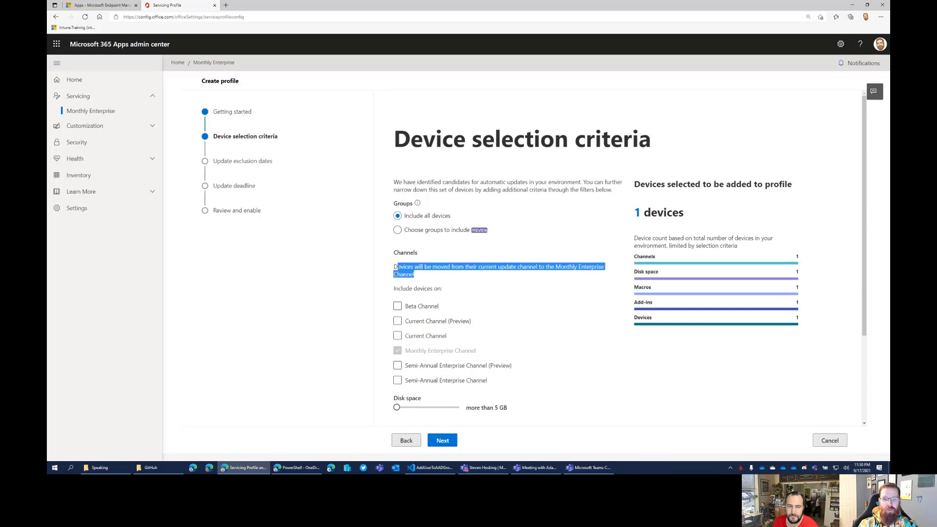
Highlight the part of the Channels note from "their current update channel" to the end, and clear the highlight
click(458, 277)
drag(466, 268, 566, 275)
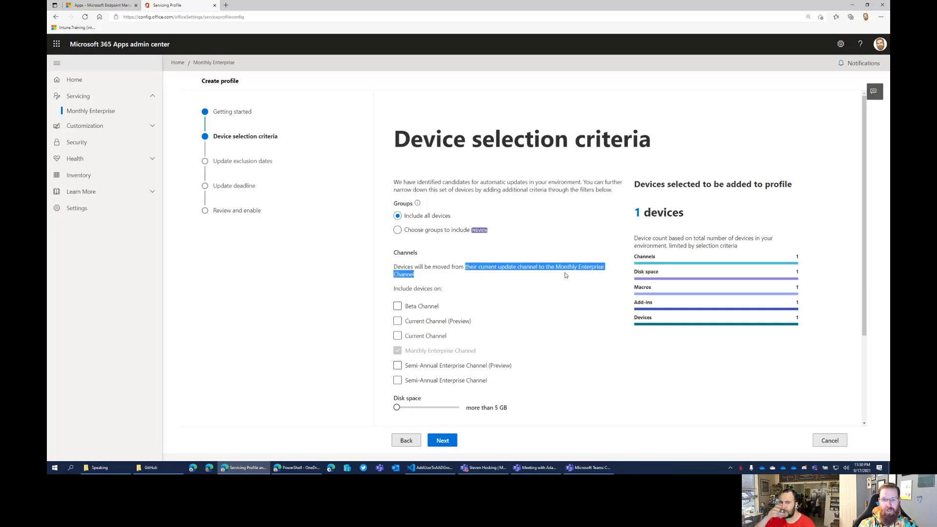
click(564, 277)
Include devices on the Semi-Annual Enterprise Channel and the Semi-Annual Enterprise Channel (Preview) in the device selection criteria
click(419, 371)
click(398, 381)
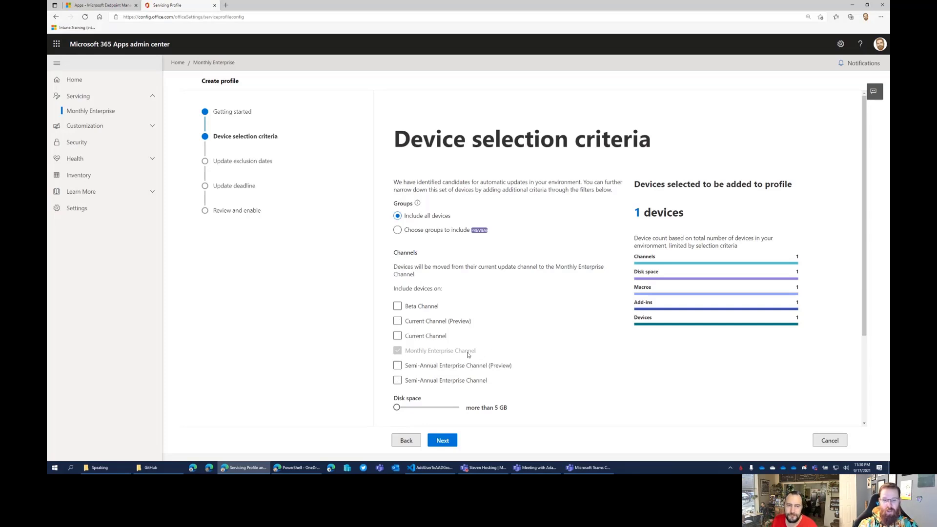
click(397, 381)
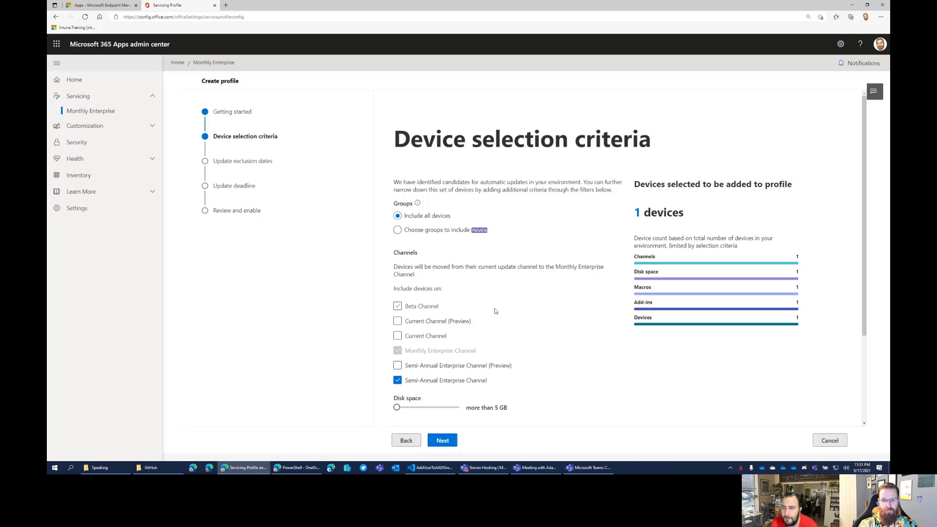
click(398, 306)
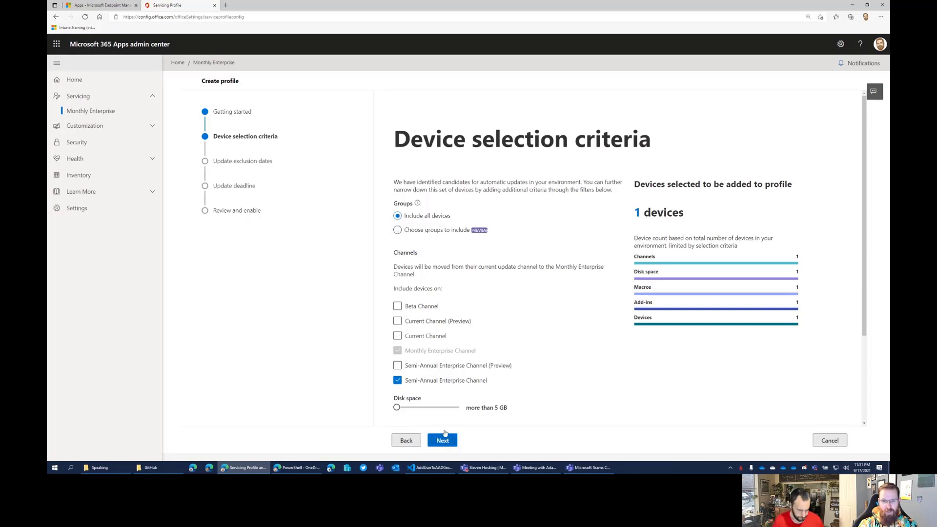
click(397, 366)
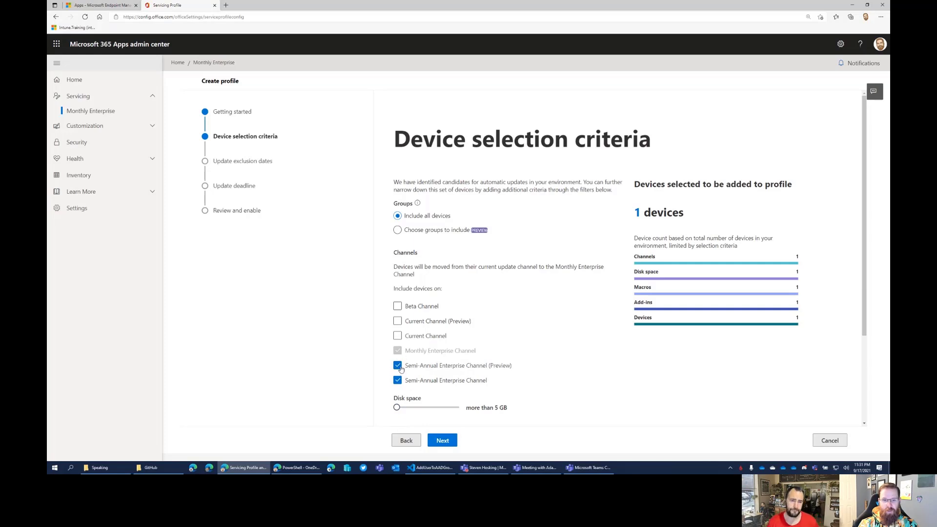
Preview the two update exclusion date options, keep no exclusion dates, and return to the device selection criteria
click(451, 440)
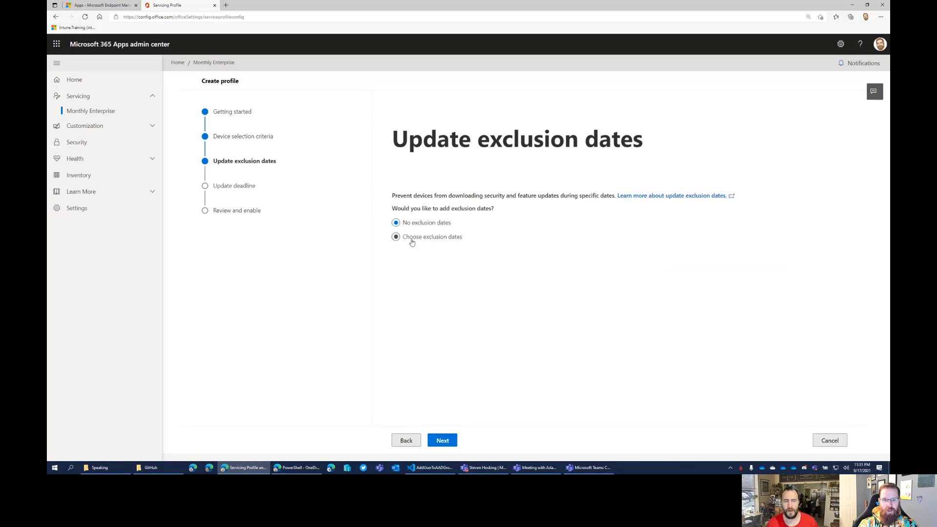
click(396, 237)
click(396, 223)
click(407, 442)
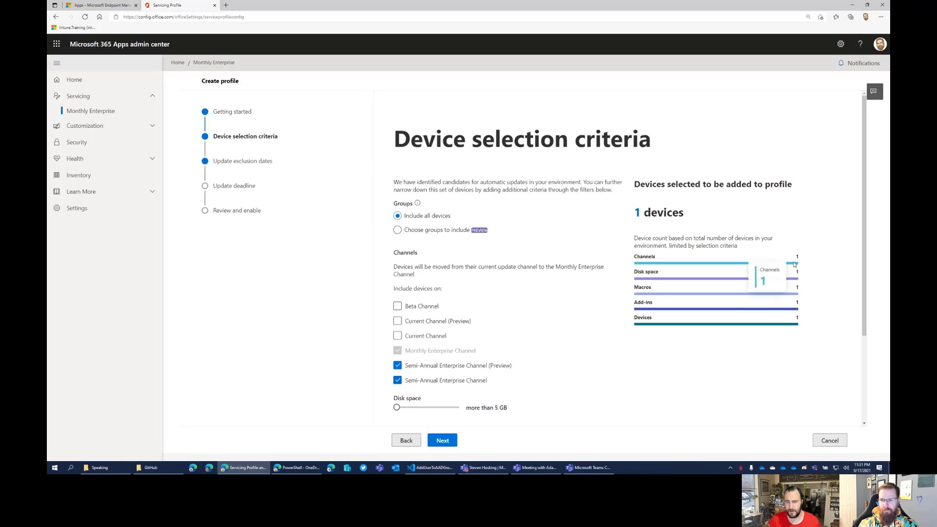
Set the disk space criterion to more than 10 GB
scroll(627, 311, down, 3)
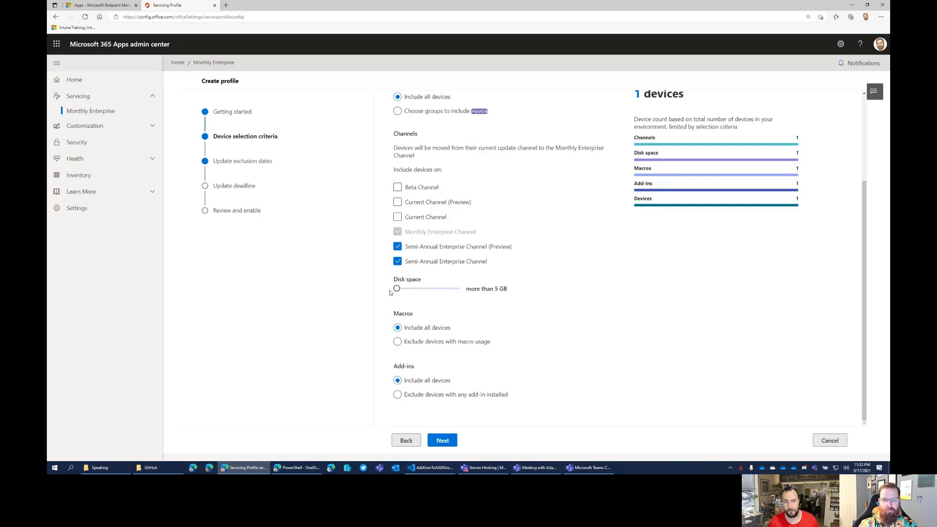
drag(396, 288, 479, 290)
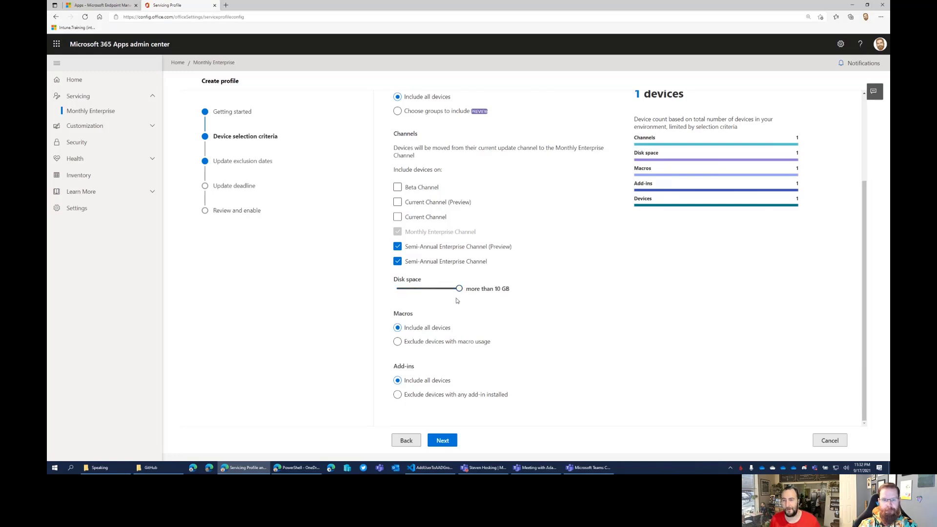
drag(459, 289, 484, 293)
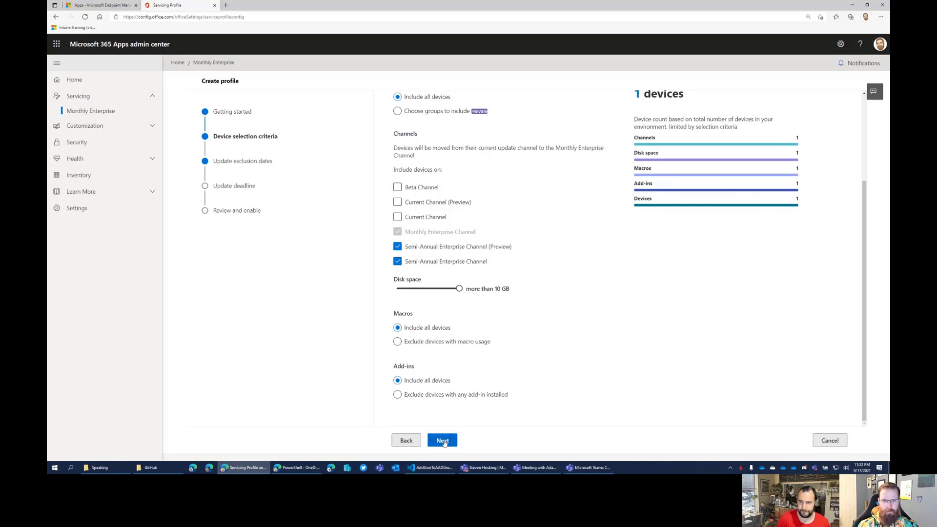
Review the Channels note about moving devices to the Monthly Enterprise Channel again, highlighting its text
scroll(470, 215, up, 3)
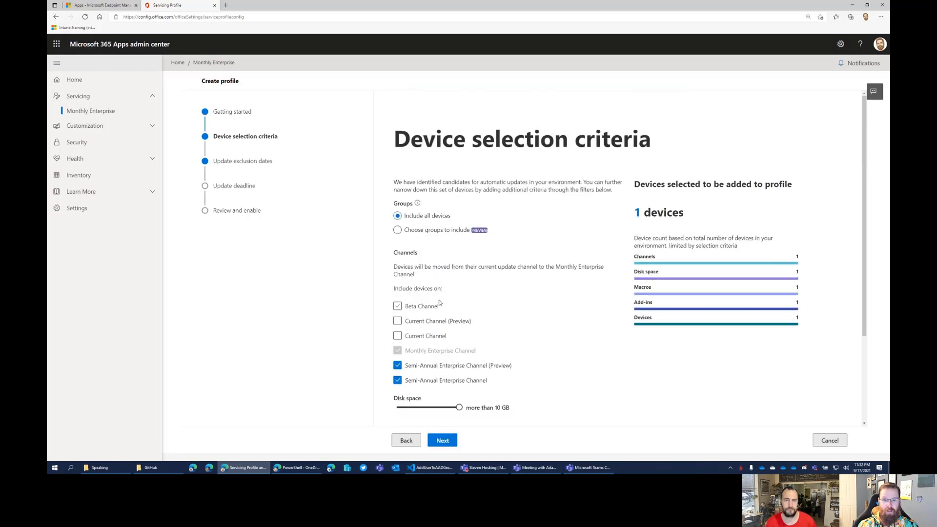
drag(421, 277, 390, 265)
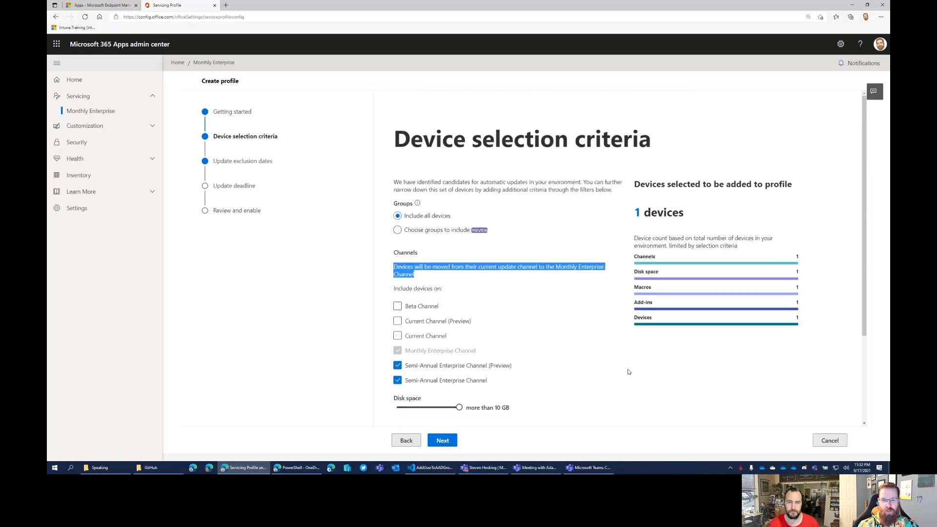
click(499, 284)
drag(423, 276, 389, 267)
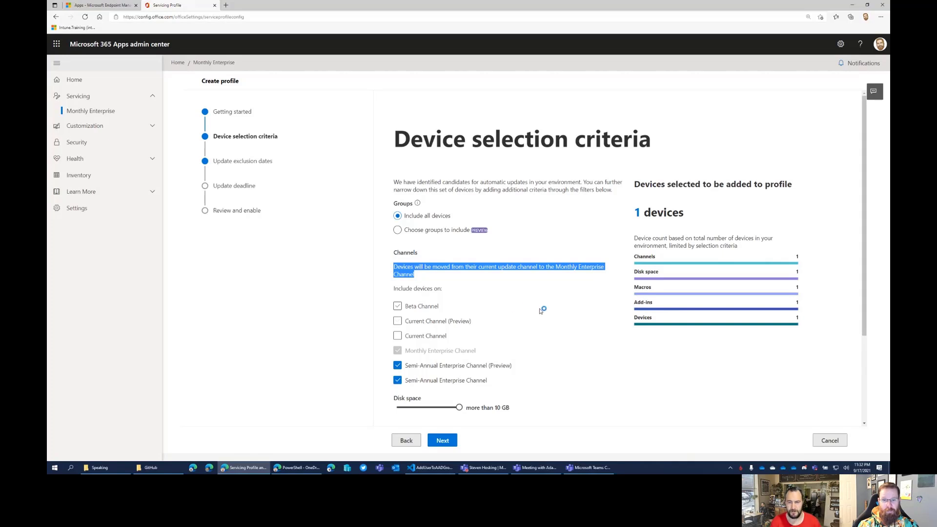
click(501, 289)
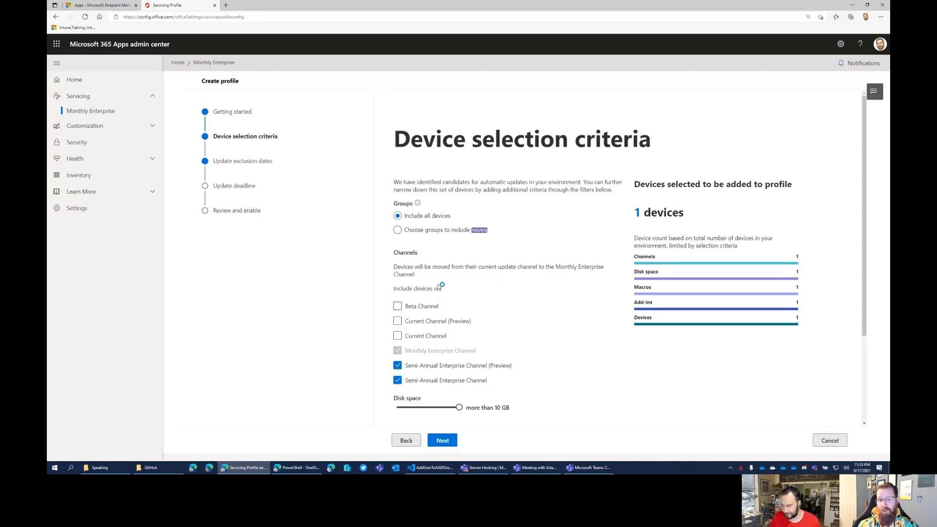
drag(425, 288, 398, 275)
click(457, 268)
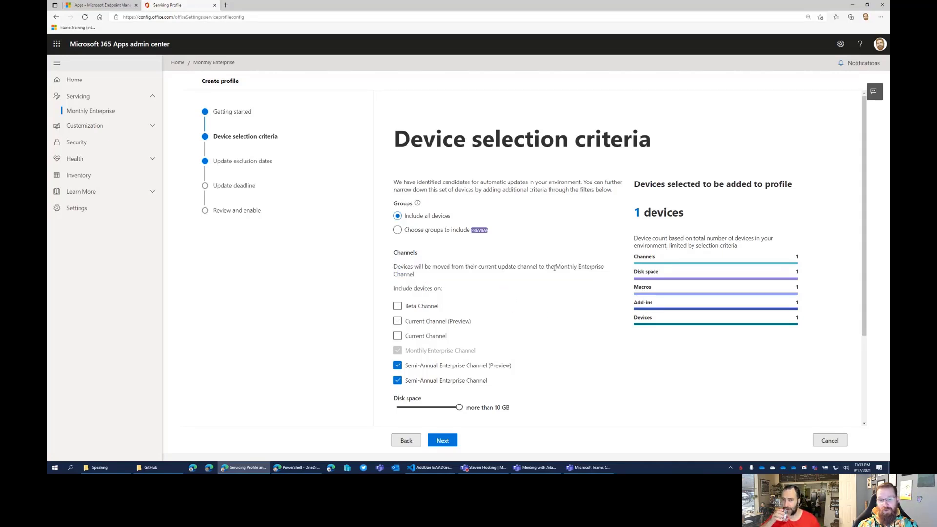
drag(560, 270, 561, 276)
click(559, 283)
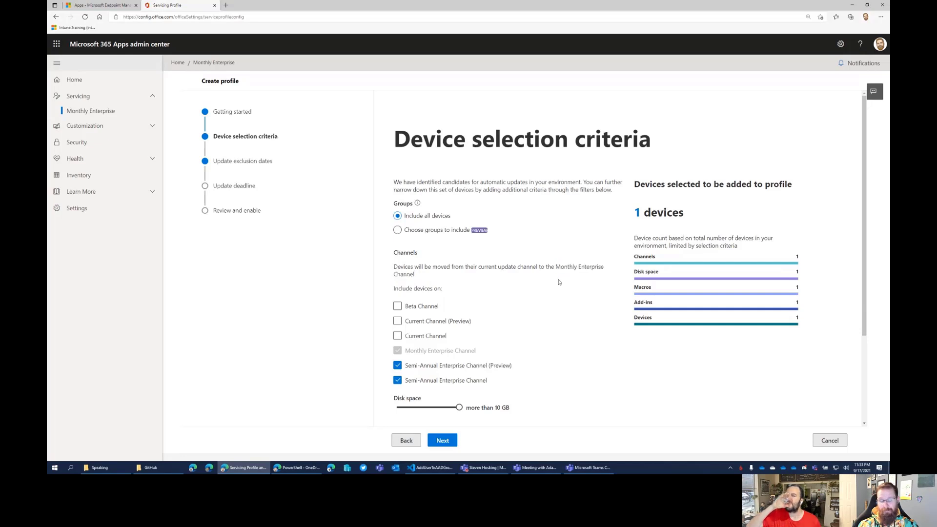
Proceed to the update exclusion dates and examine the form for adding an exclusion, cancelling it without saving
scroll(559, 282, down, 3)
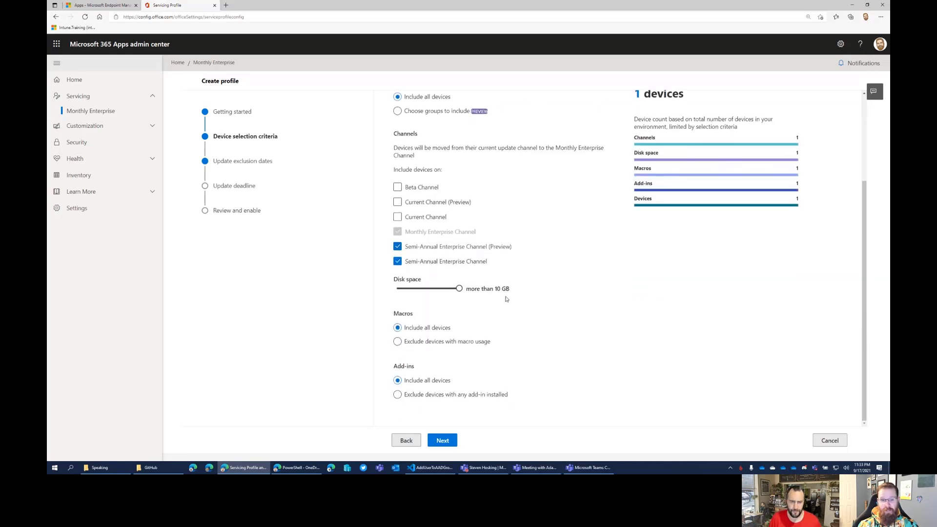
click(448, 444)
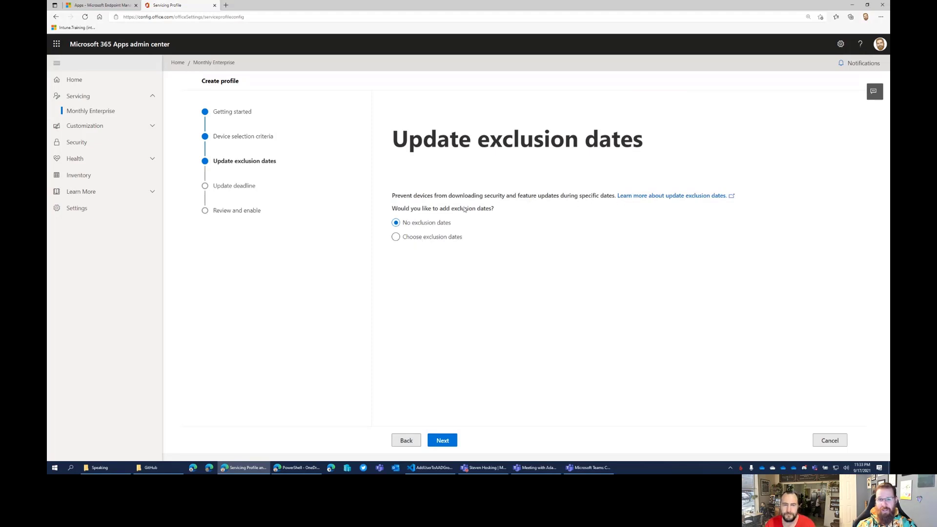
click(411, 238)
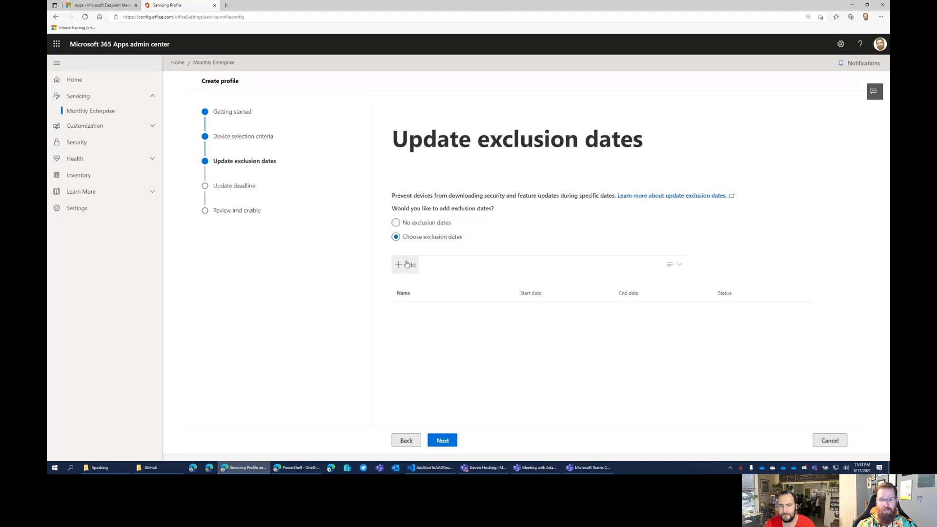
click(410, 265)
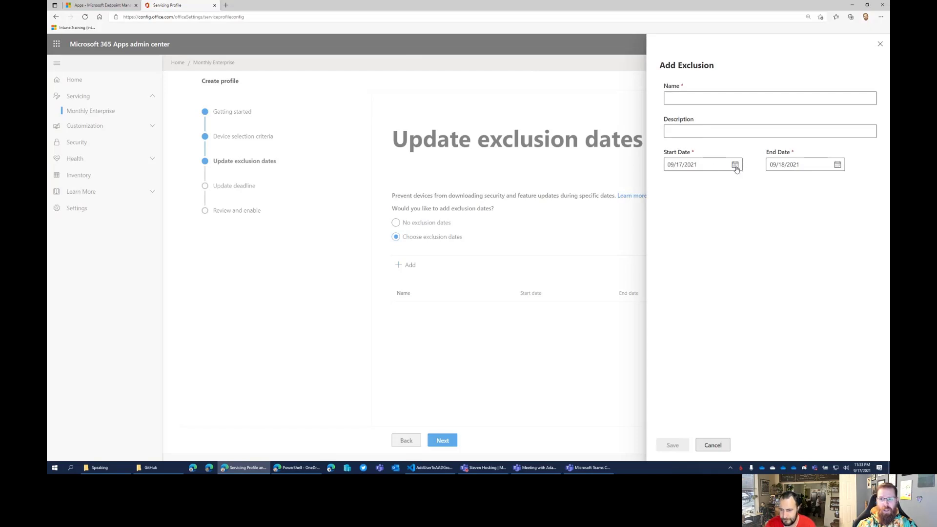
click(714, 446)
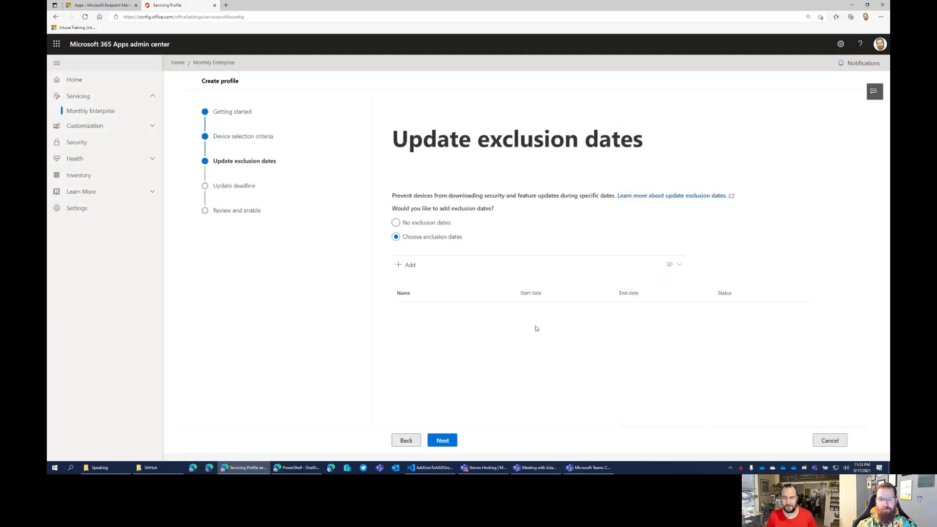
click(404, 442)
click(443, 440)
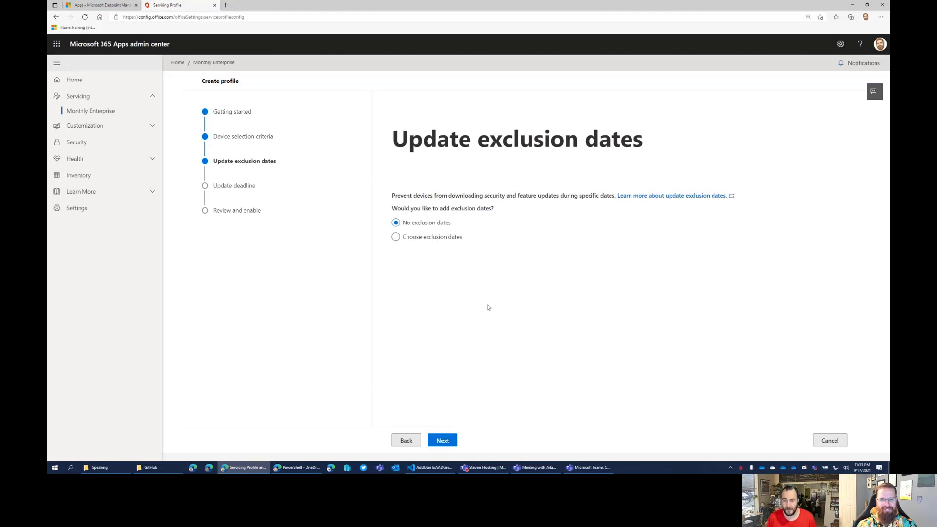
Choose exclusion dates, examine the start date calendar for a new exclusion, and cancel the form
click(440, 241)
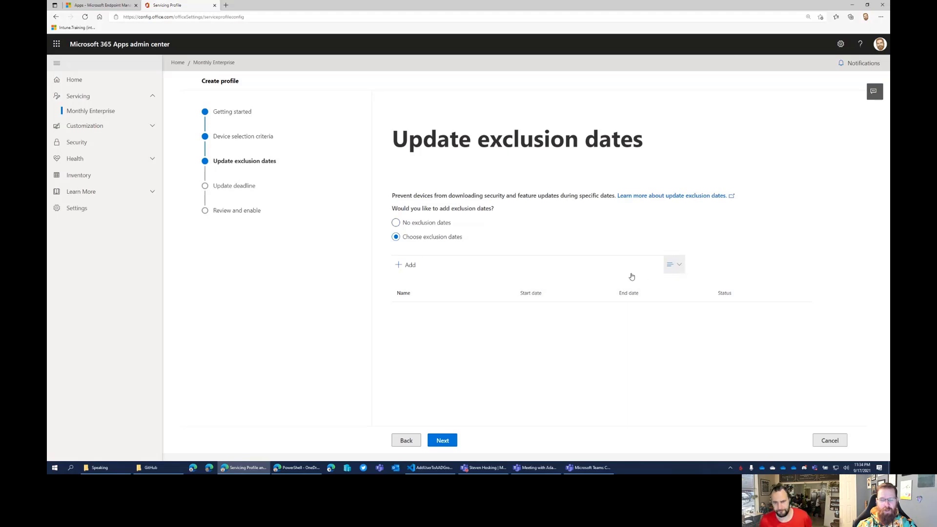
click(408, 266)
click(737, 165)
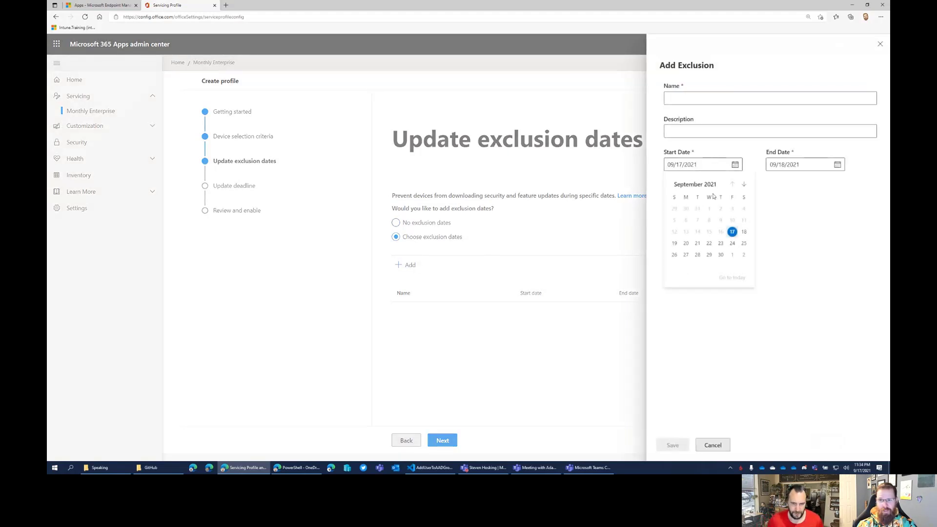
click(721, 150)
click(714, 446)
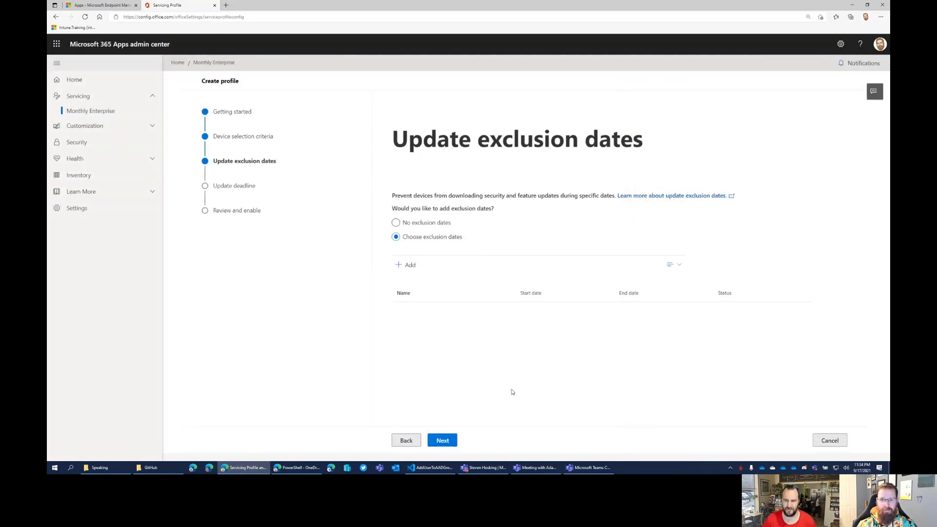
Proceed to the update deadline with no exclusion dates, and set an update deadline of 14 days
click(446, 441)
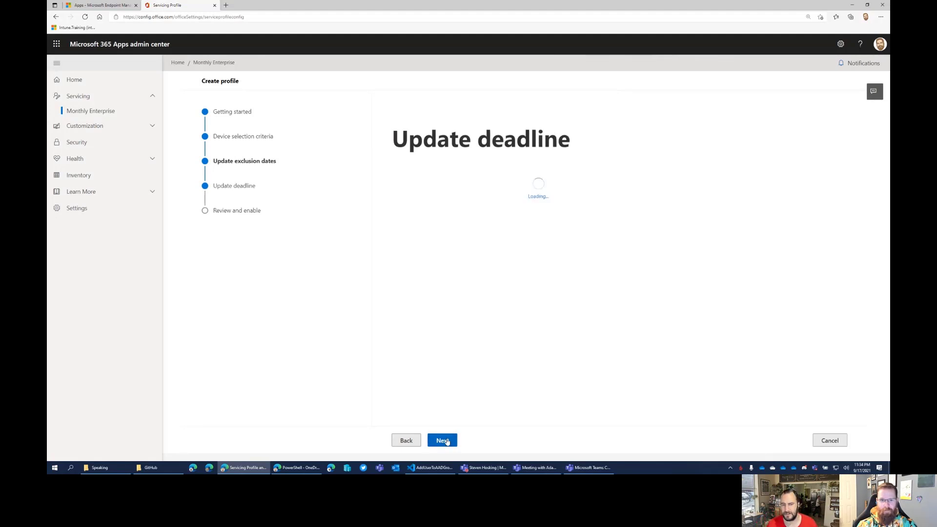
click(406, 440)
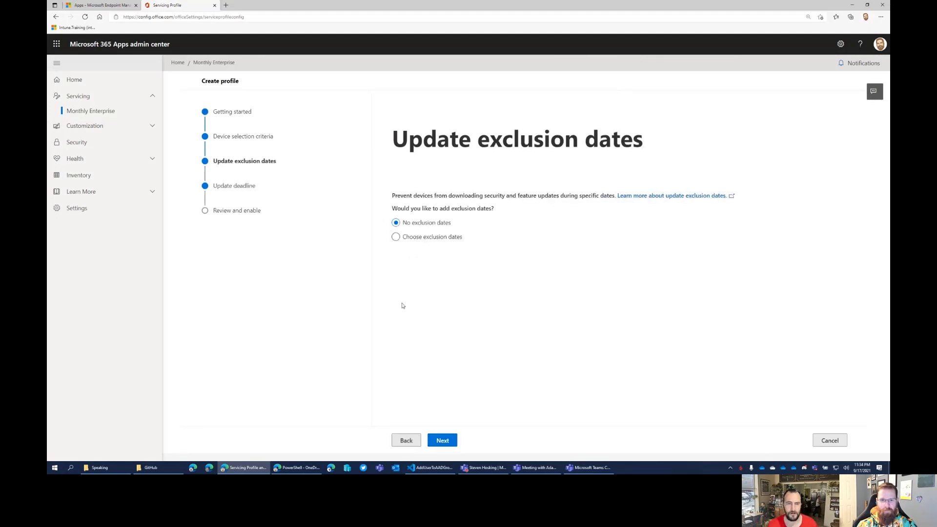
click(442, 440)
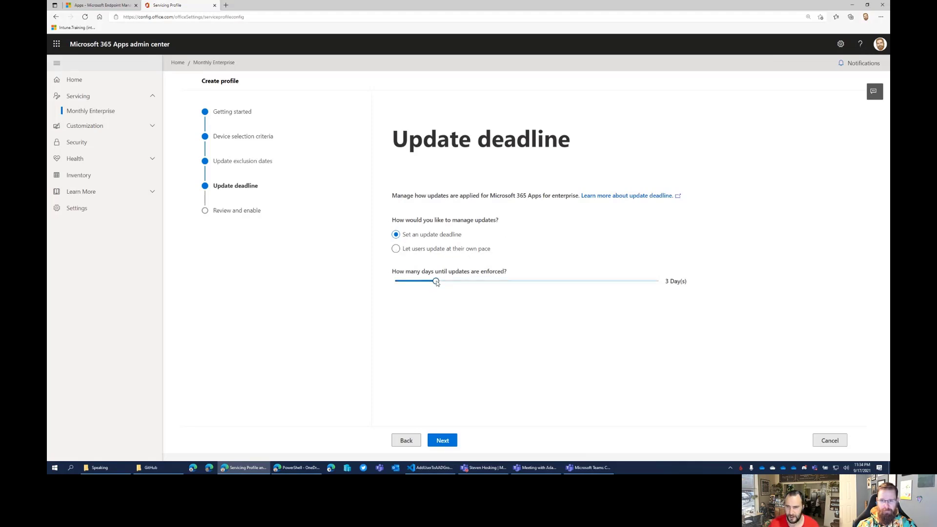
click(420, 254)
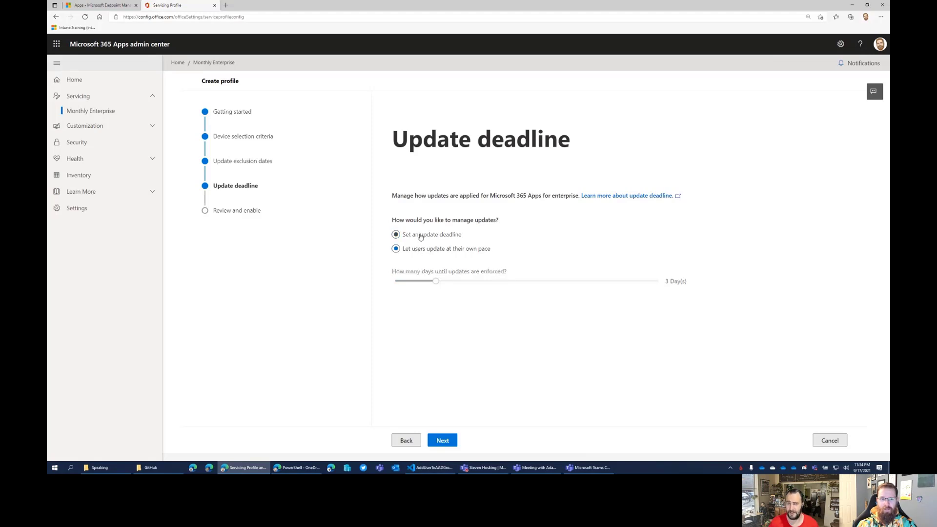
click(421, 235)
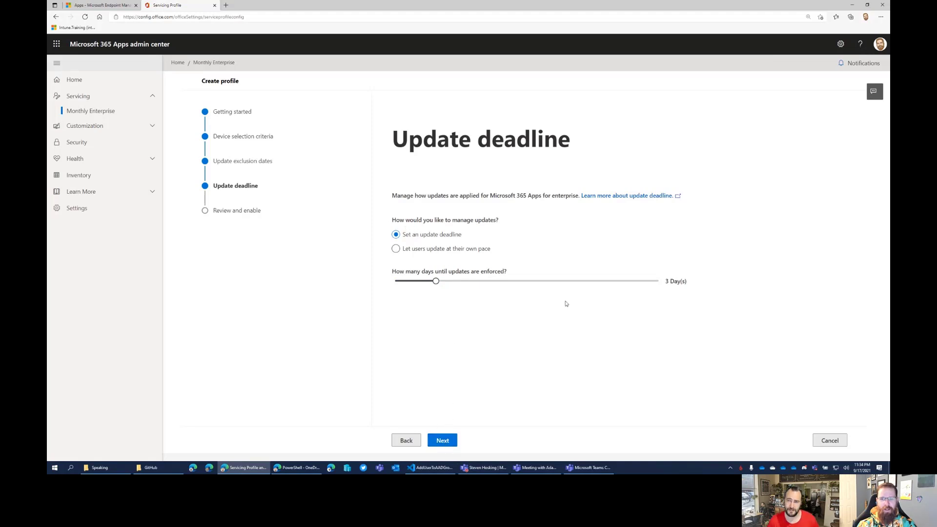
click(657, 281)
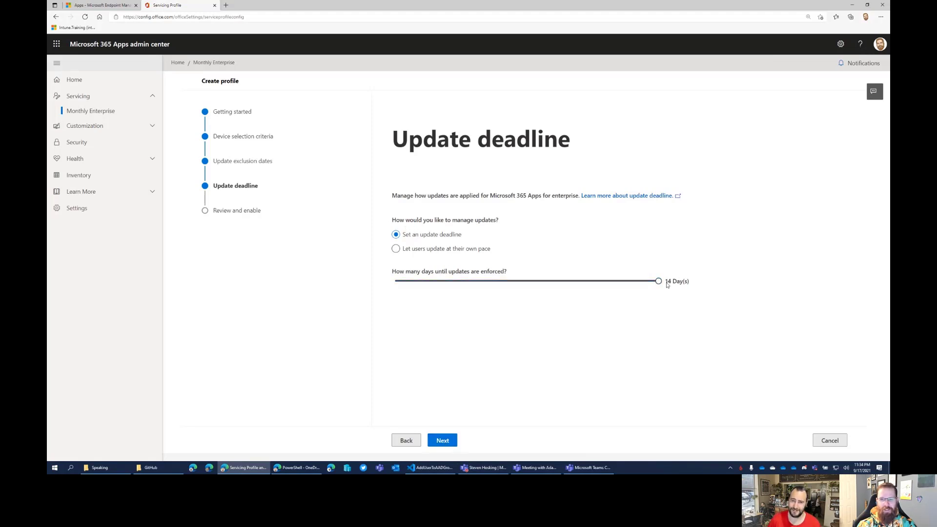
Review the settings summary, create the servicing profile, and open its device list
click(443, 441)
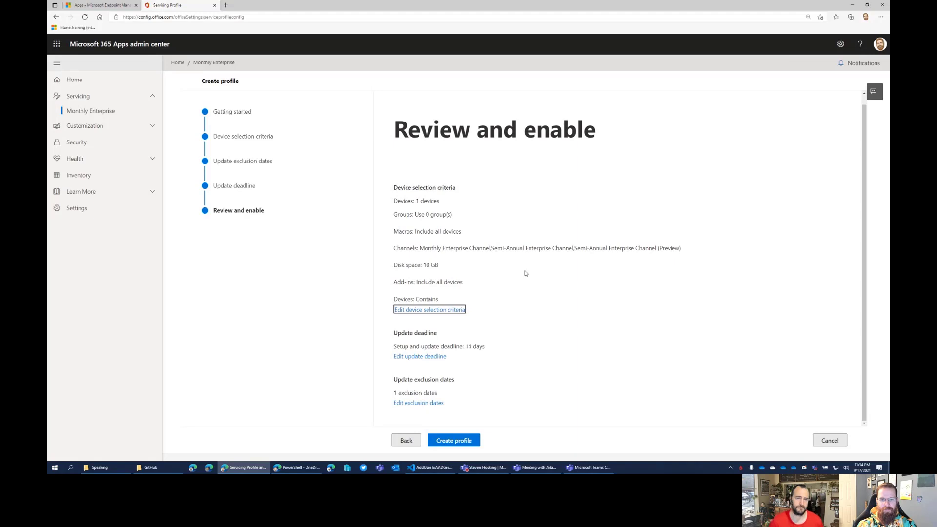
click(458, 442)
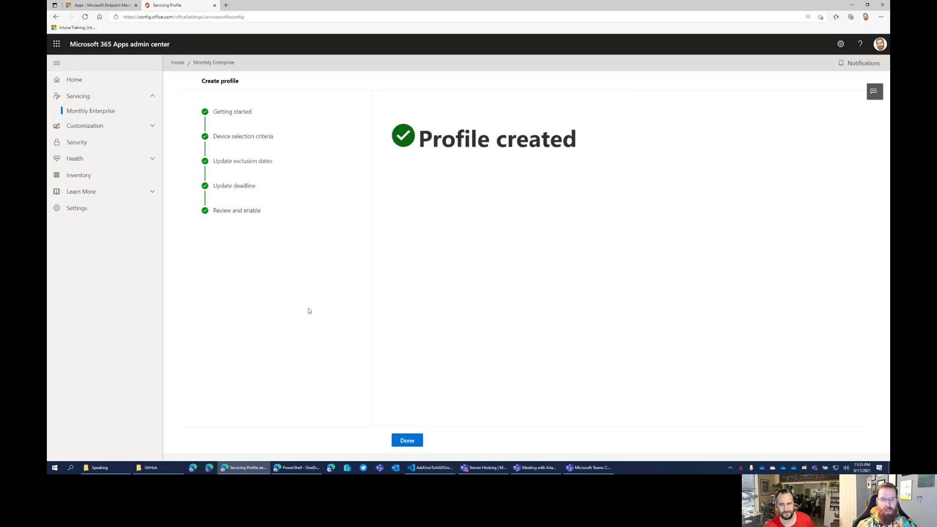
click(408, 444)
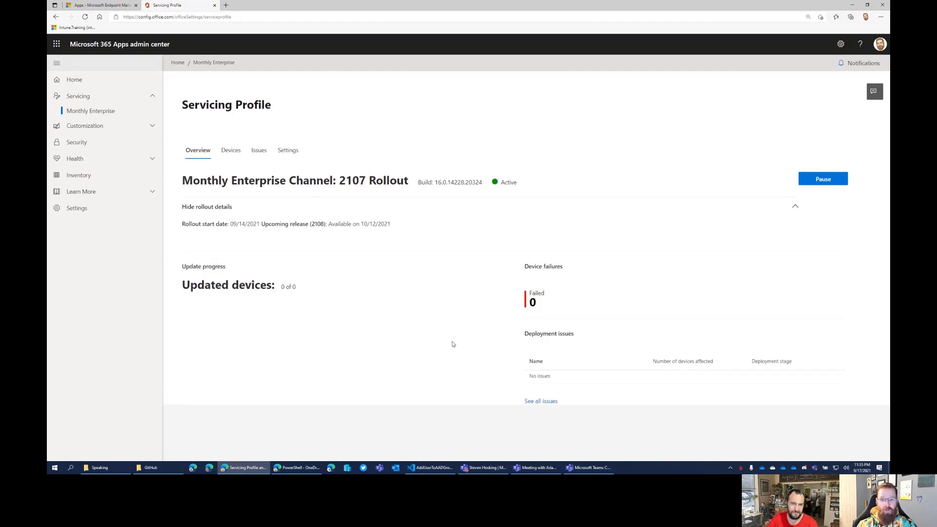
click(233, 151)
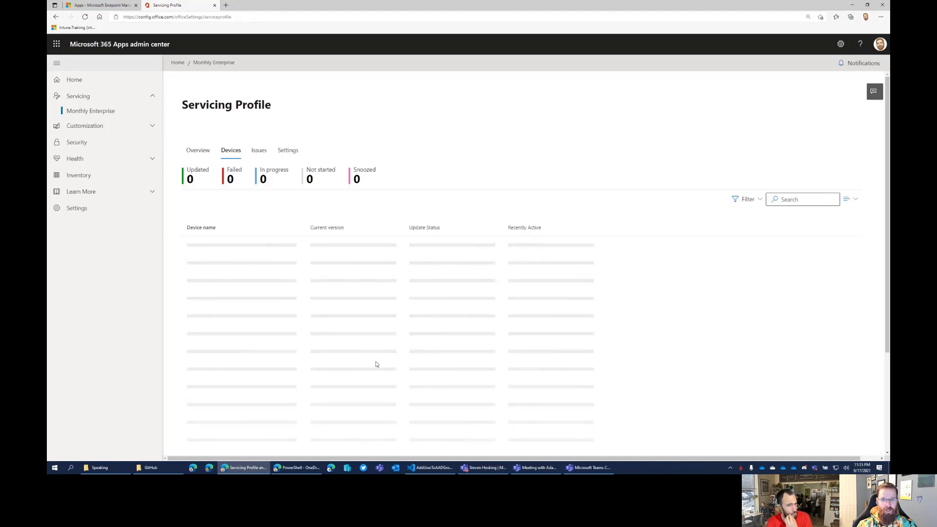
Examine the servicing profile's issues and its settings for device selection criteria, update exclusion dates and update deadline
click(267, 153)
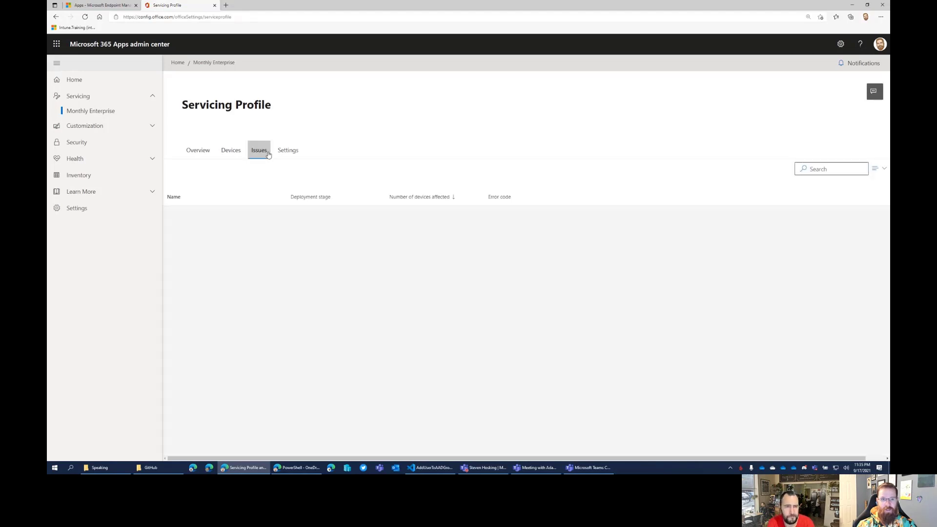
click(276, 154)
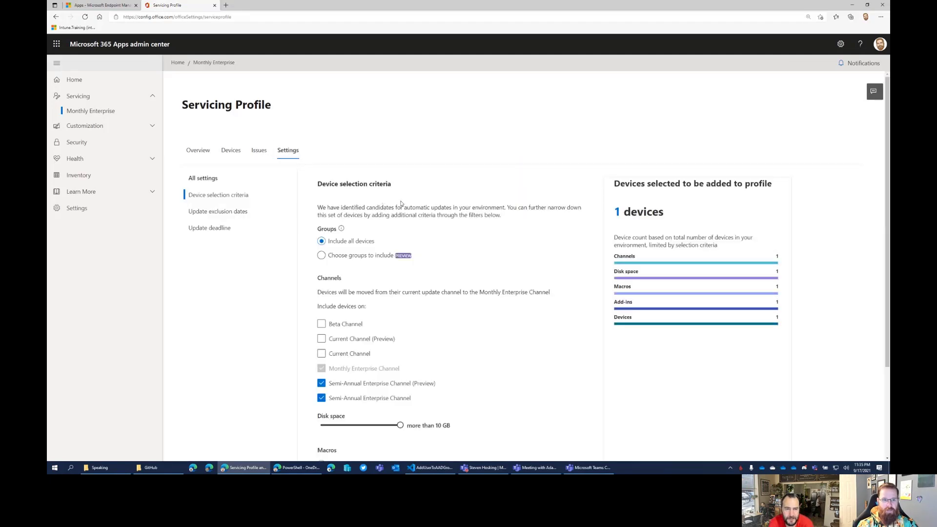
click(222, 212)
click(225, 229)
click(219, 195)
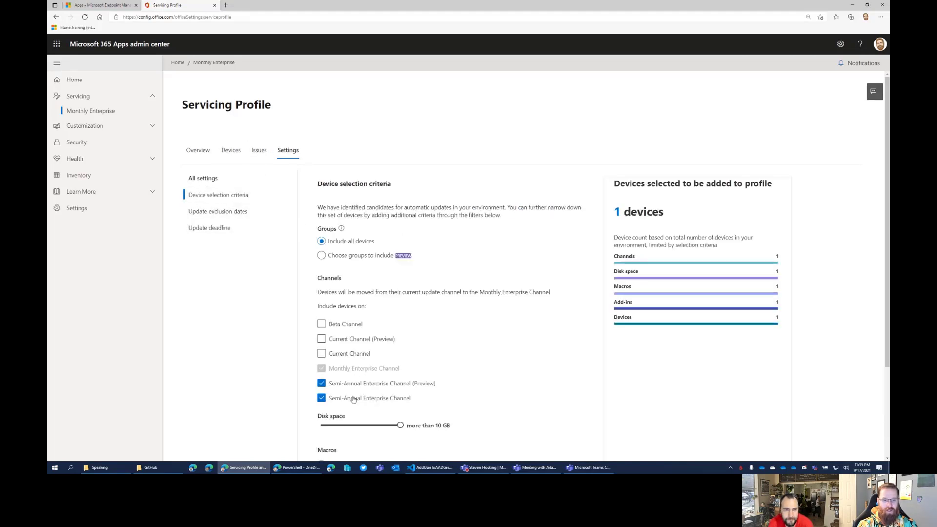
Check the profile's issues and devices again, and examine the overview's rollout start date and upcoming release date
click(260, 152)
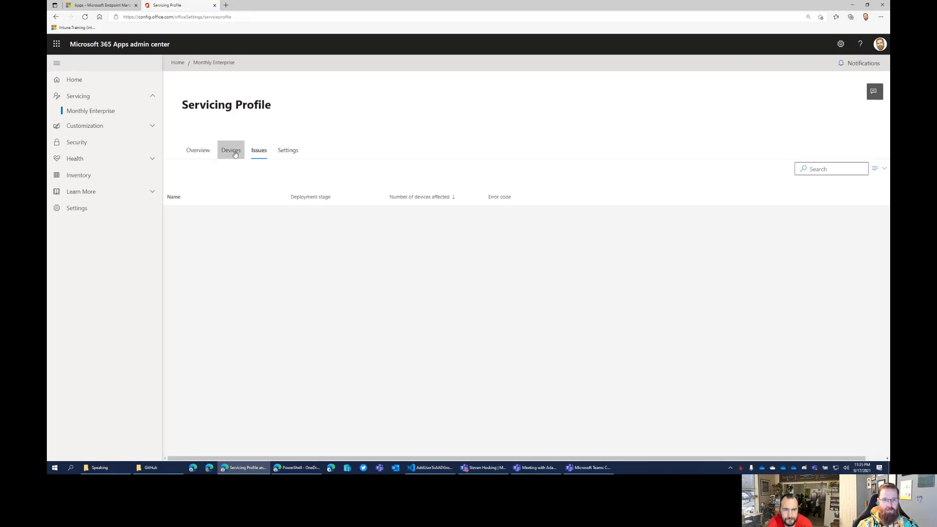
click(232, 151)
click(197, 151)
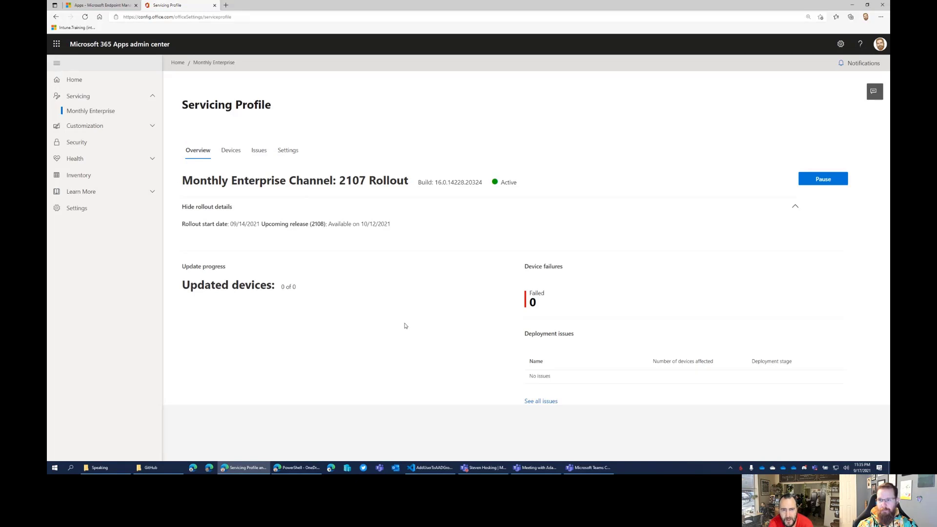
click(818, 184)
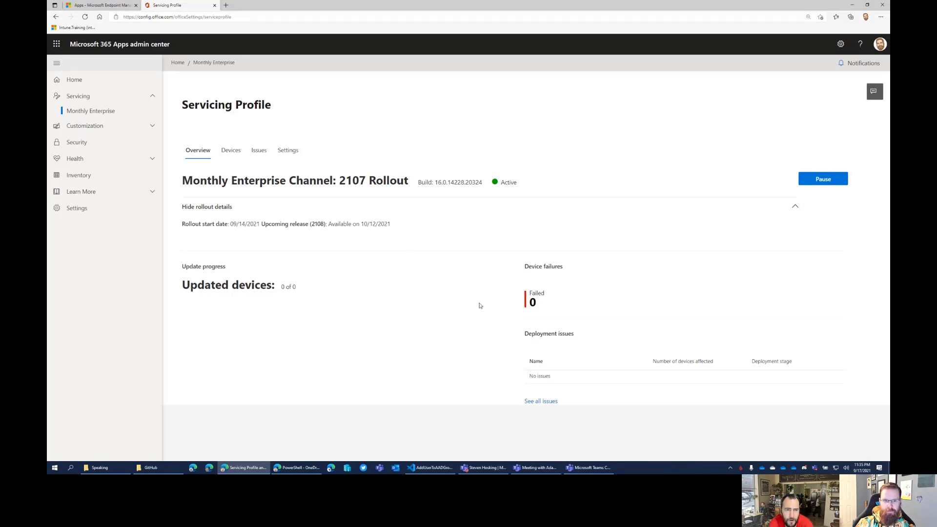
drag(402, 223, 186, 228)
click(450, 235)
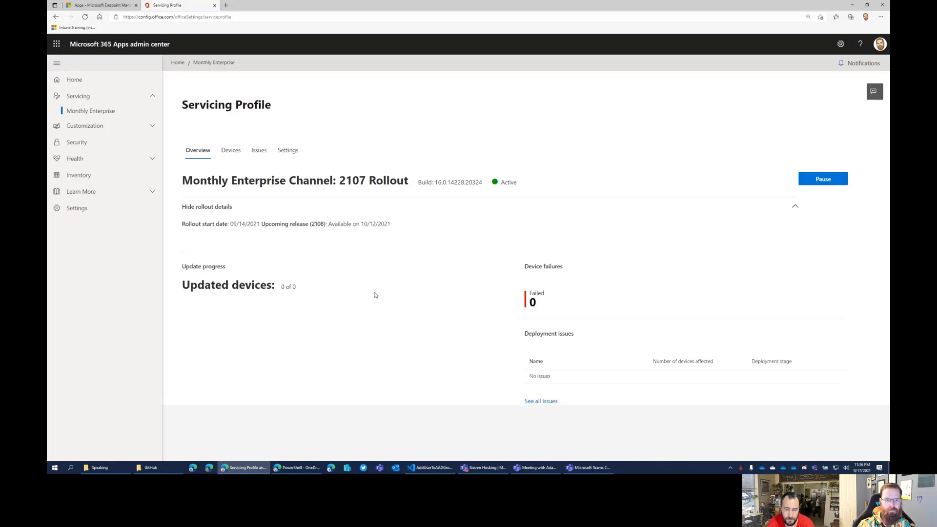
drag(361, 224, 388, 224)
click(413, 227)
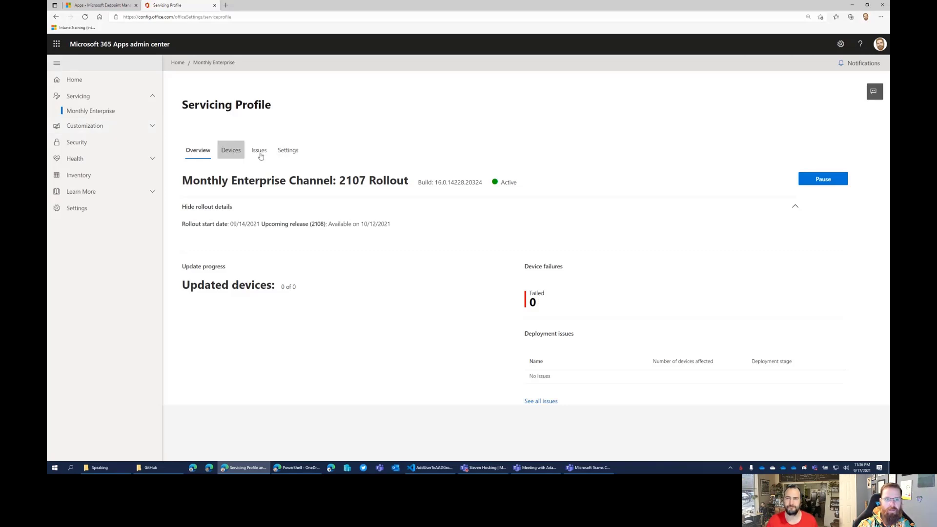
Open the deployment configurations page for device configuration
click(152, 126)
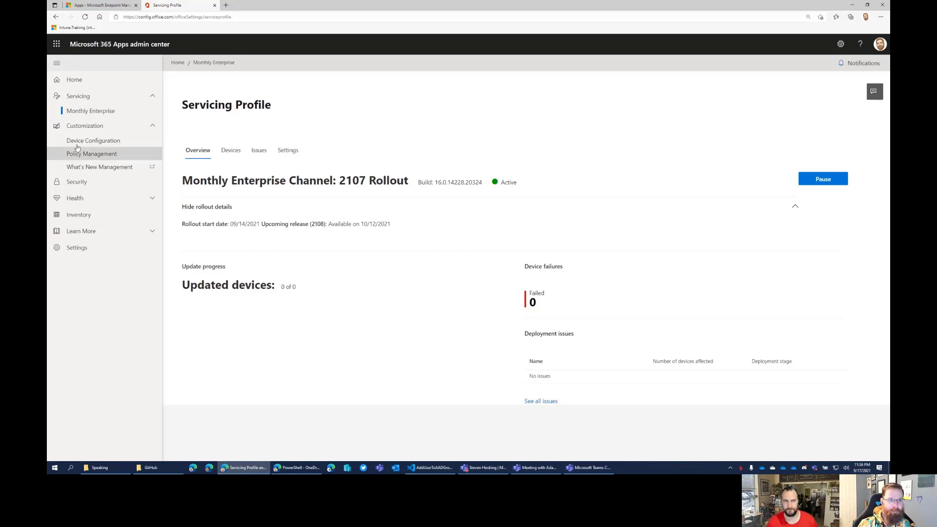
click(93, 140)
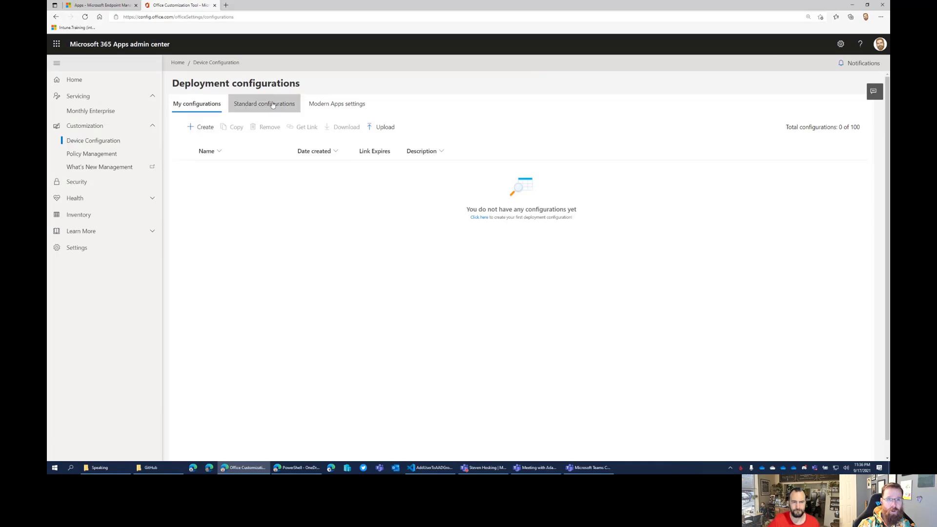
Switch to Microsoft Endpoint Manager, start adding Microsoft 365 Apps for Windows 10 and later, and proceed to the app suite configuration
click(121, 7)
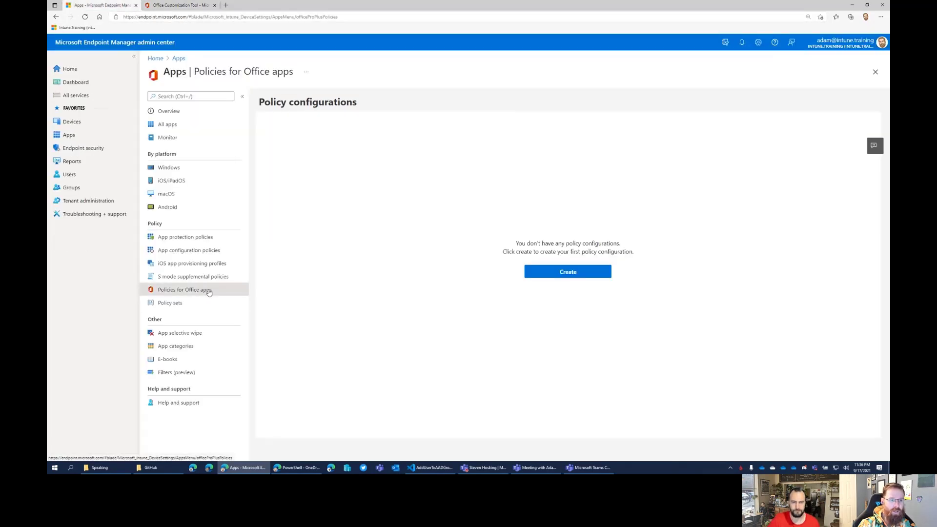
click(167, 125)
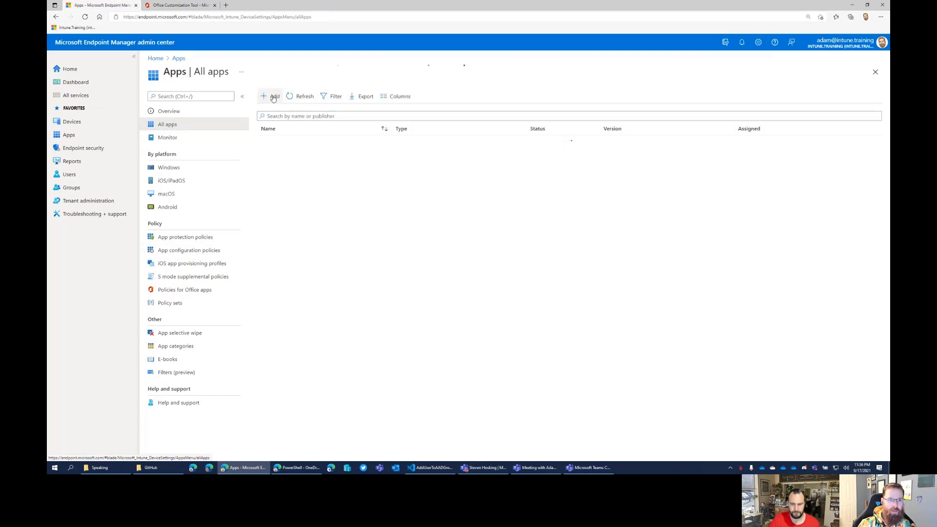
click(276, 99)
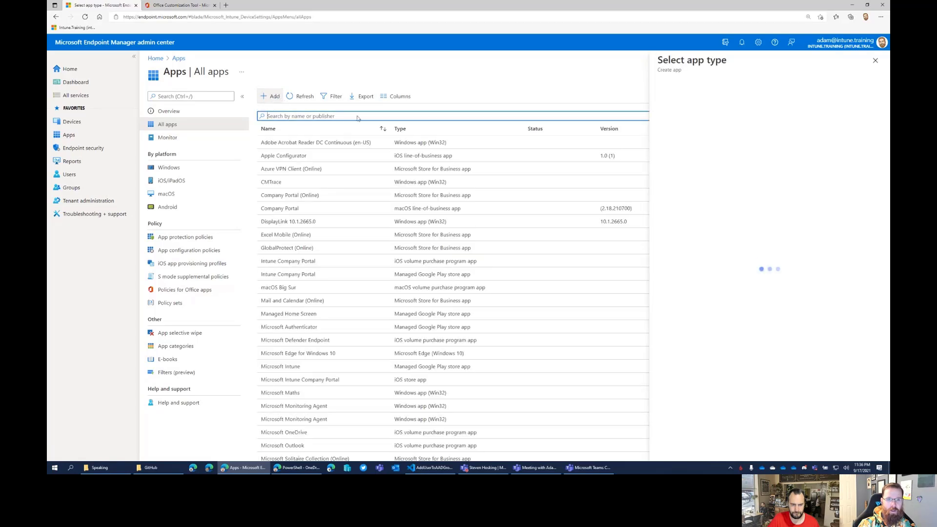
click(701, 101)
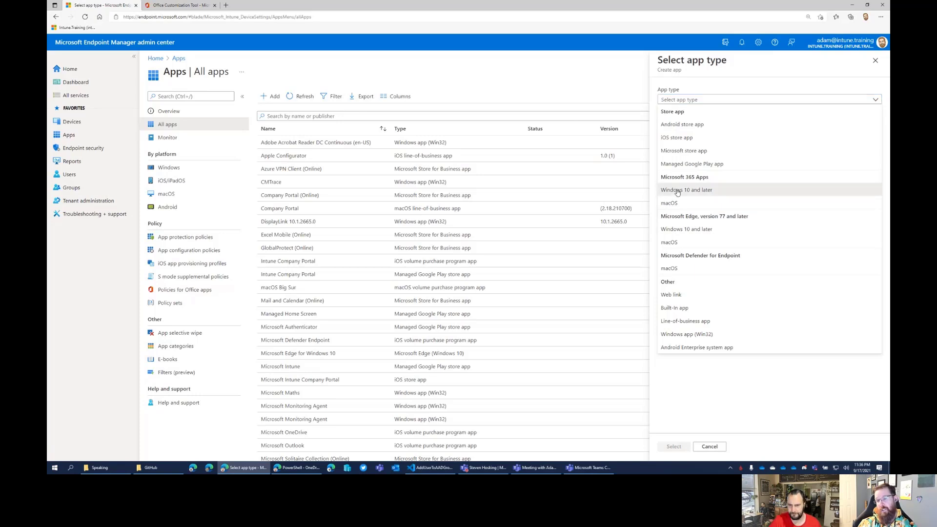
click(678, 191)
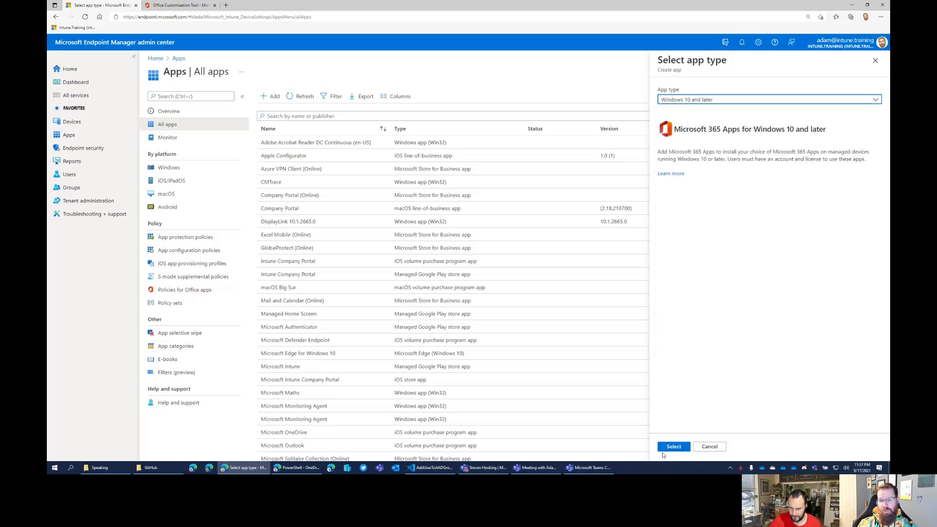
click(673, 447)
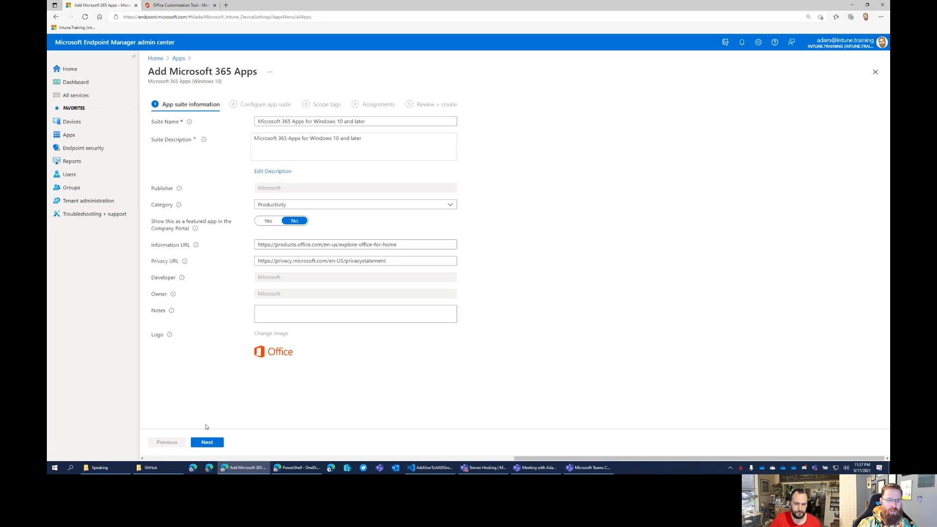
click(207, 444)
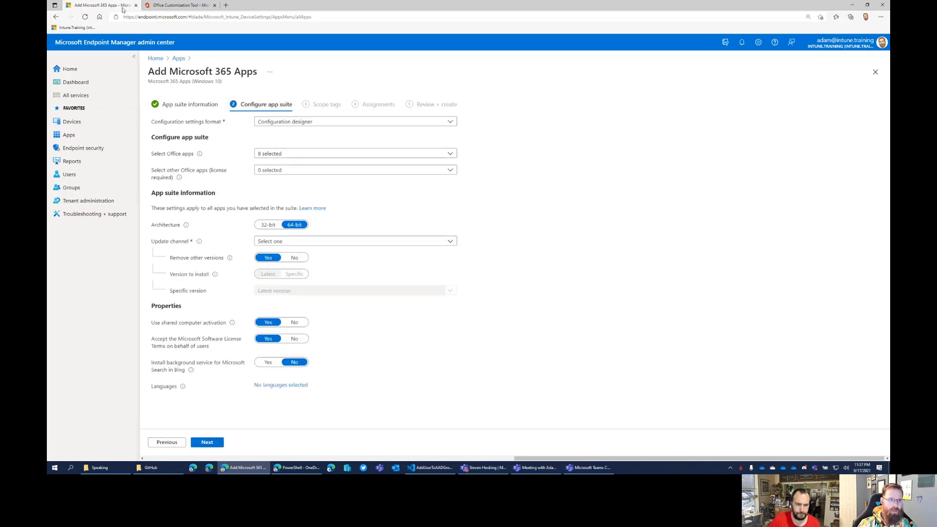
Switch back to the Microsoft 365 Apps admin center, create a new deployment configuration, and look through its sections
click(178, 6)
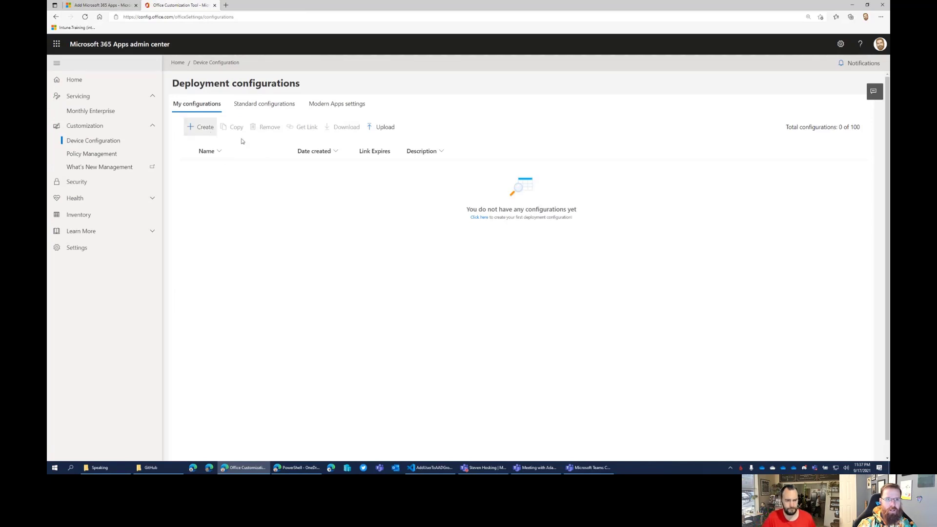
click(201, 127)
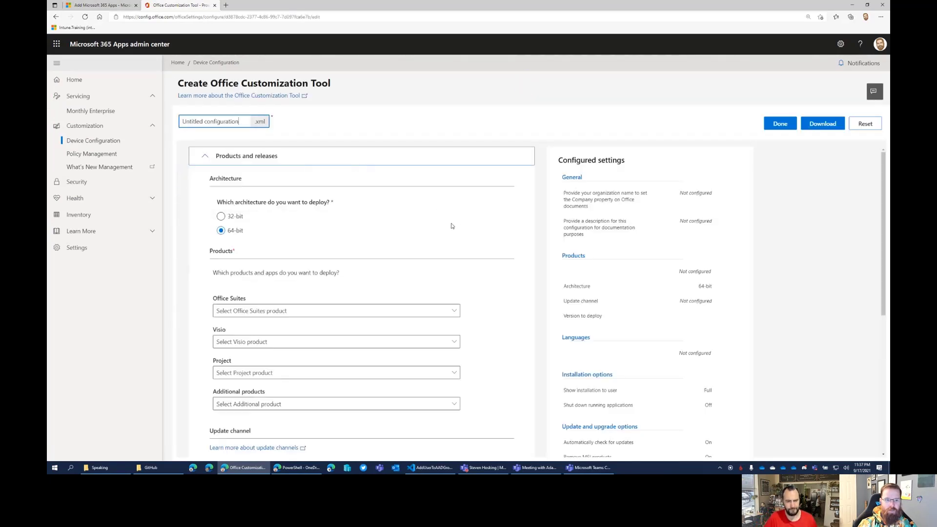
scroll(471, 233, down, 4)
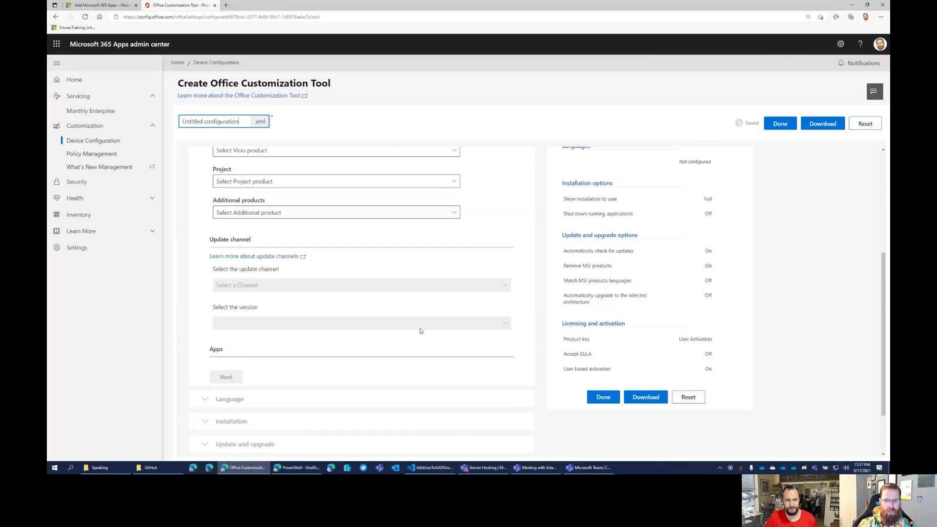
scroll(421, 331, down, 1)
scroll(438, 313, down, 1)
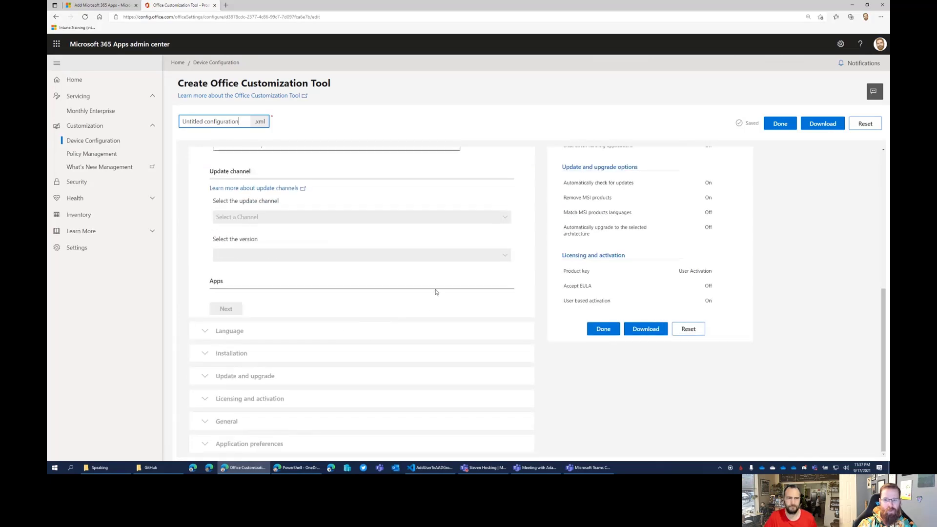
scroll(436, 292, up, 5)
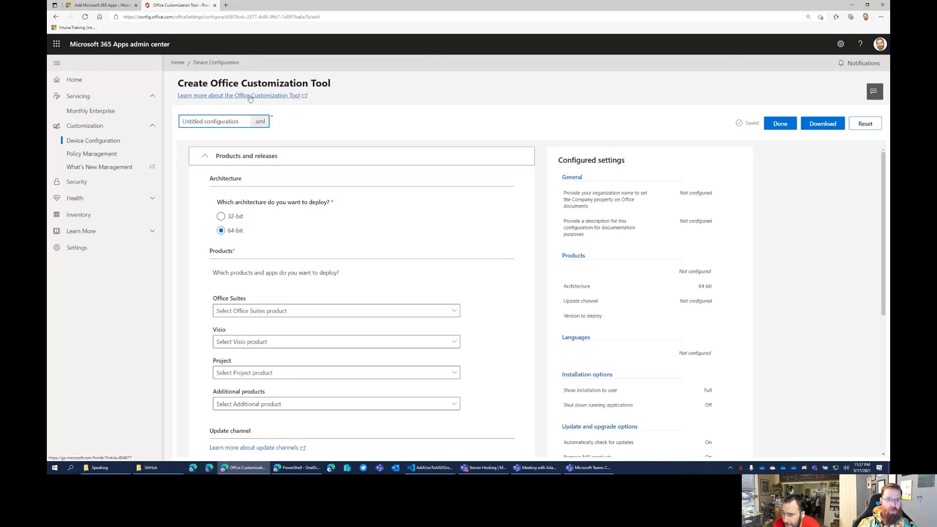
Review the standard deployment configurations, and reopen the untitled configuration to examine its architecture, product and update channel options
click(99, 141)
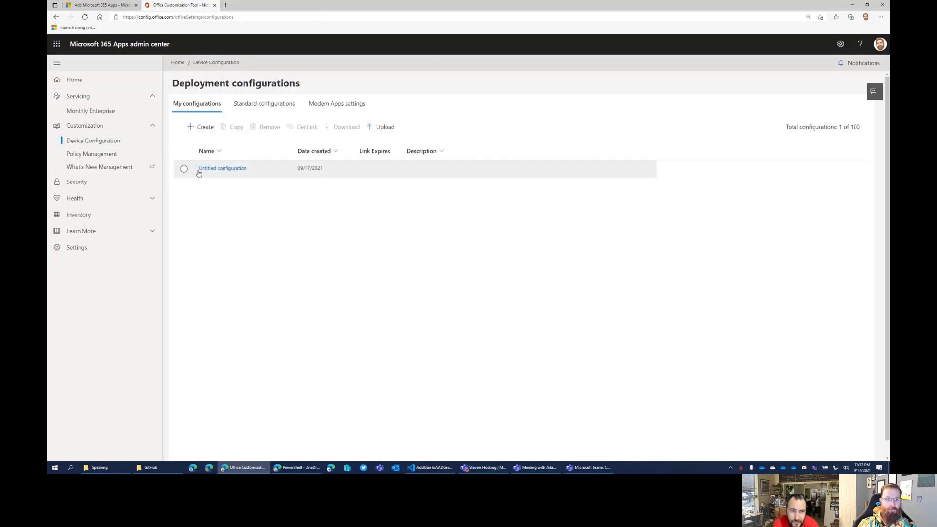
click(251, 107)
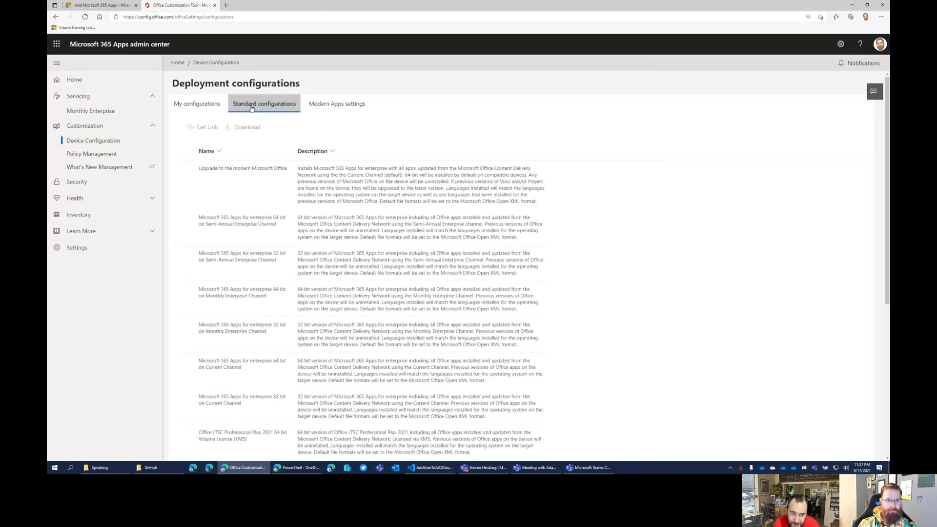
click(198, 104)
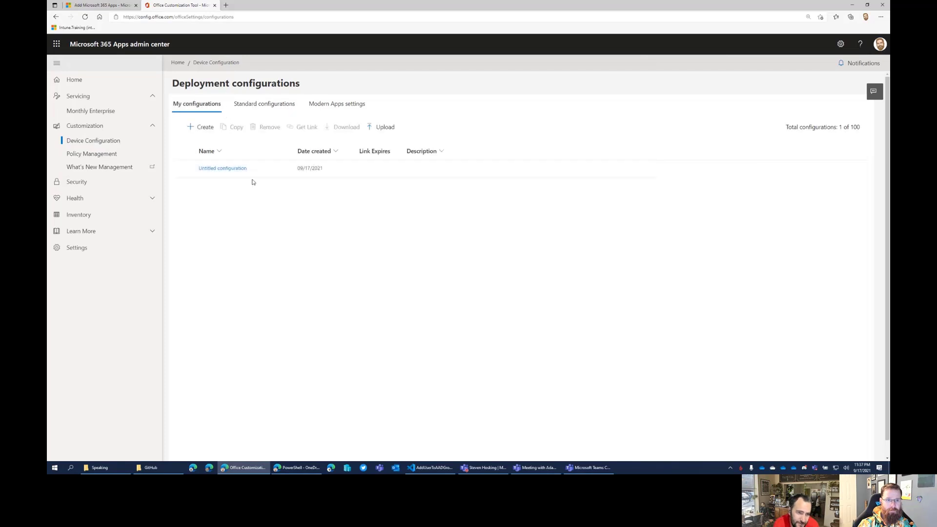
click(224, 168)
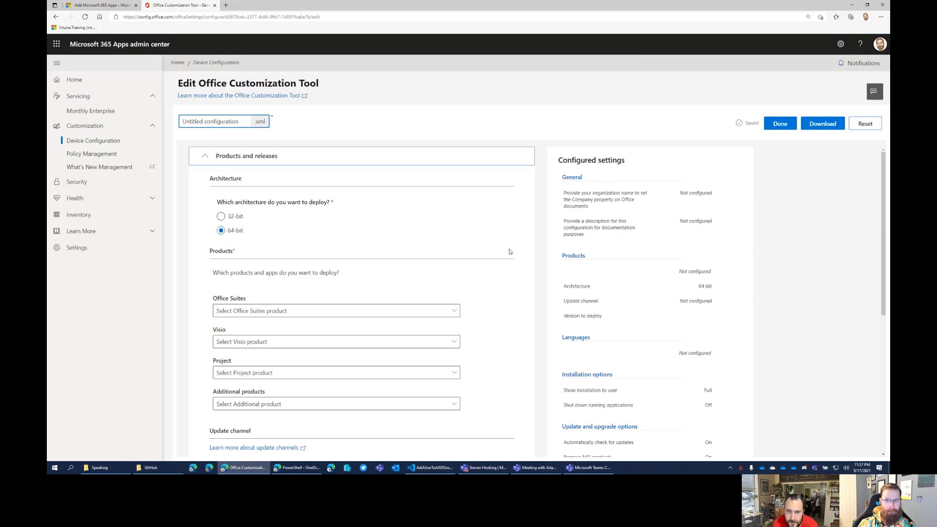
scroll(510, 252, down, 4)
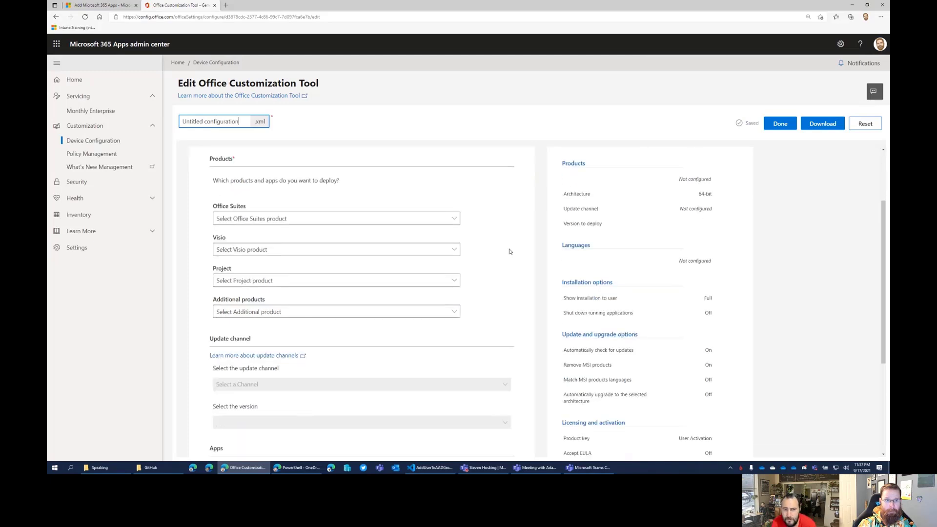
scroll(510, 251, down, 2)
scroll(510, 251, up, 2)
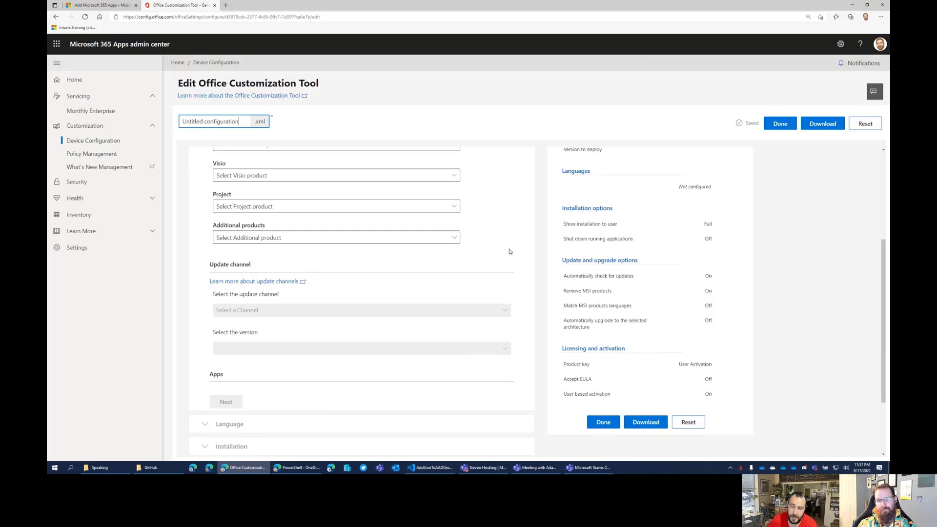
scroll(510, 251, up, 3)
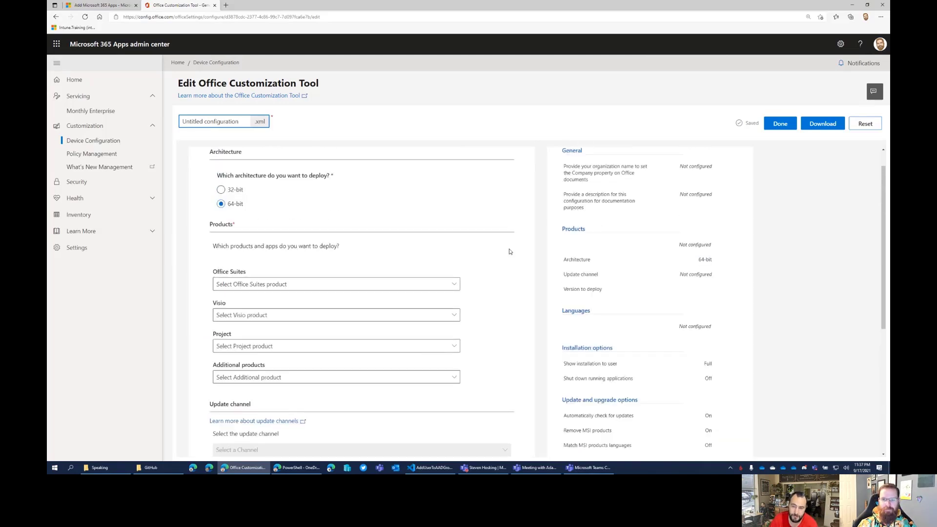
scroll(510, 252, up, 1)
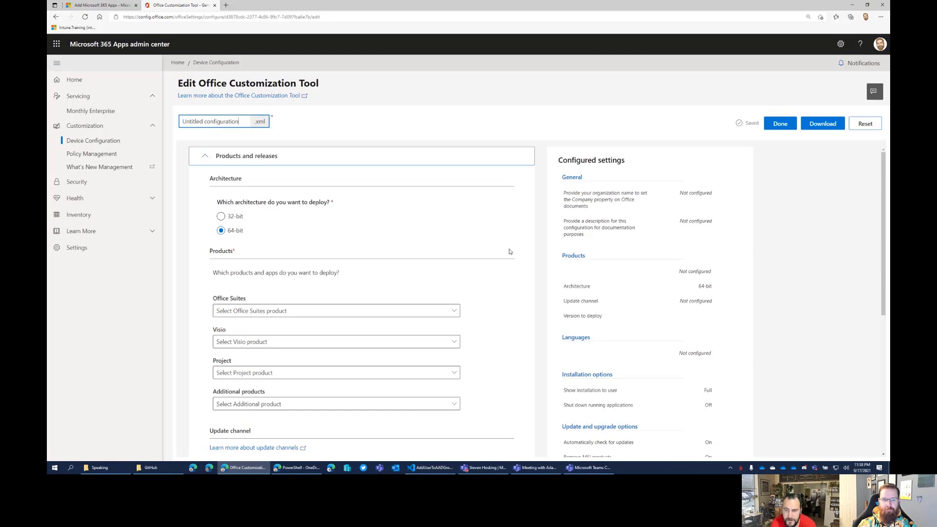
Try to set the additional products option to None in the Products and releases section
scroll(510, 252, down, 3)
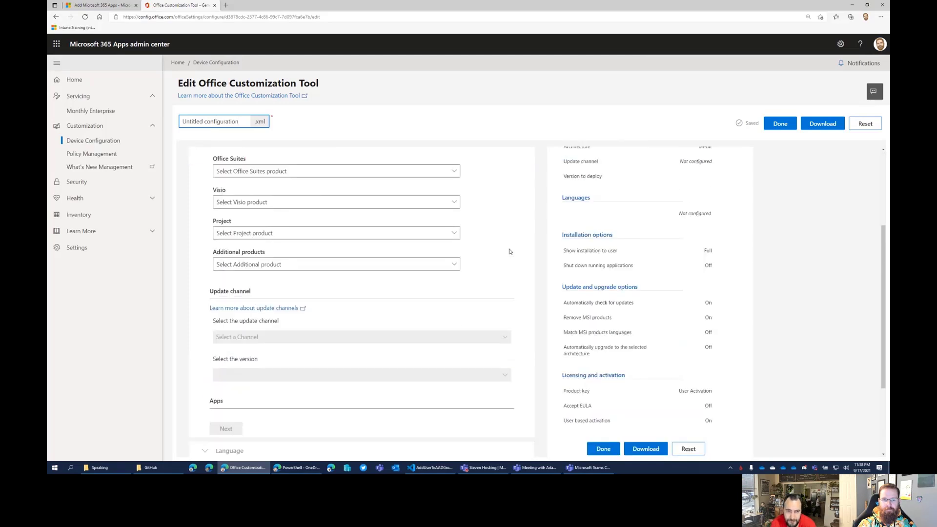
click(455, 265)
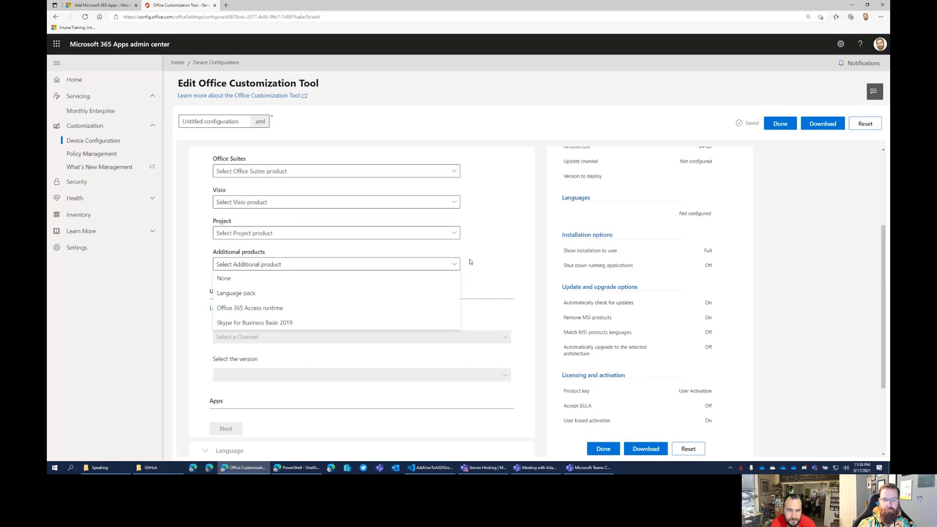
click(227, 282)
scroll(320, 259, up, 3)
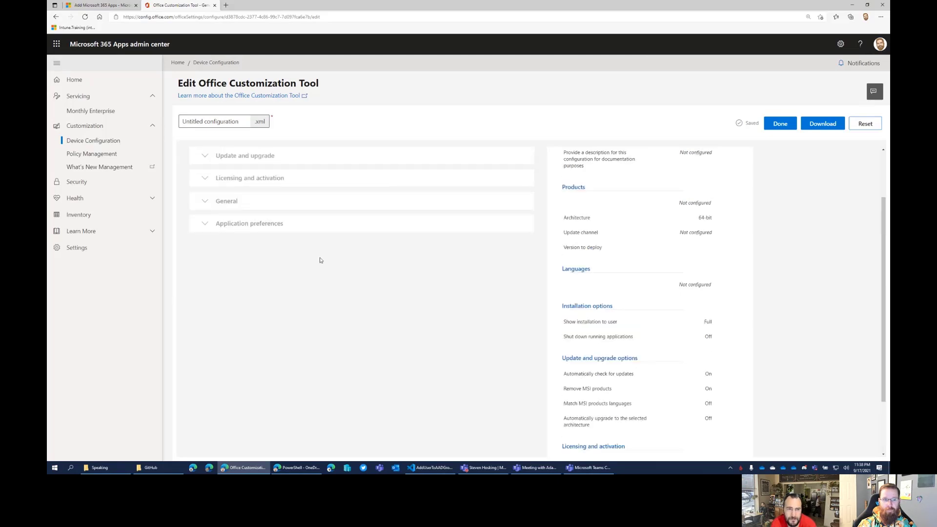
click(208, 158)
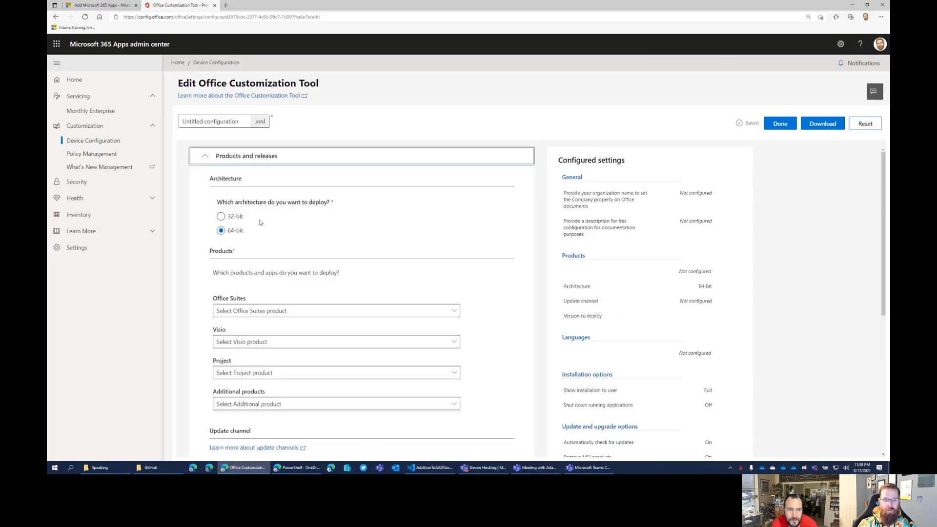
scroll(340, 345, down, 1)
click(268, 358)
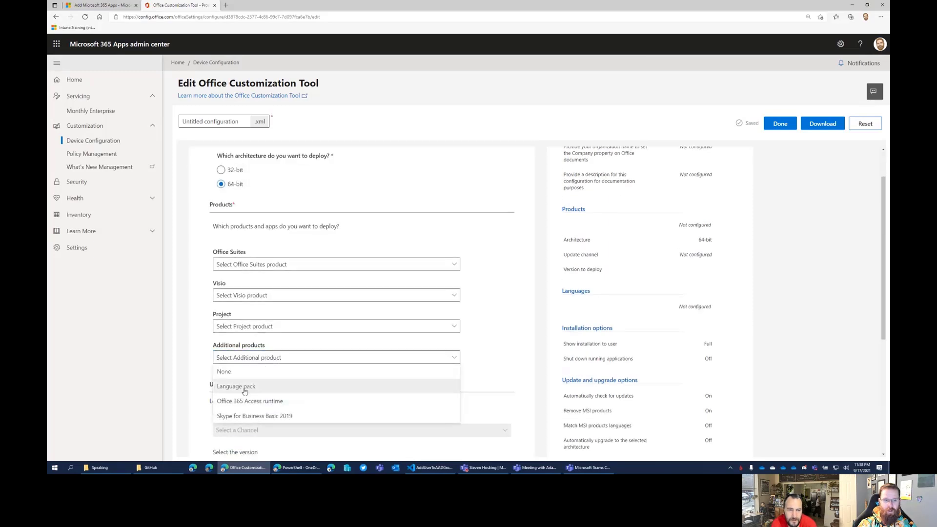
click(234, 374)
scroll(236, 164, up, 1)
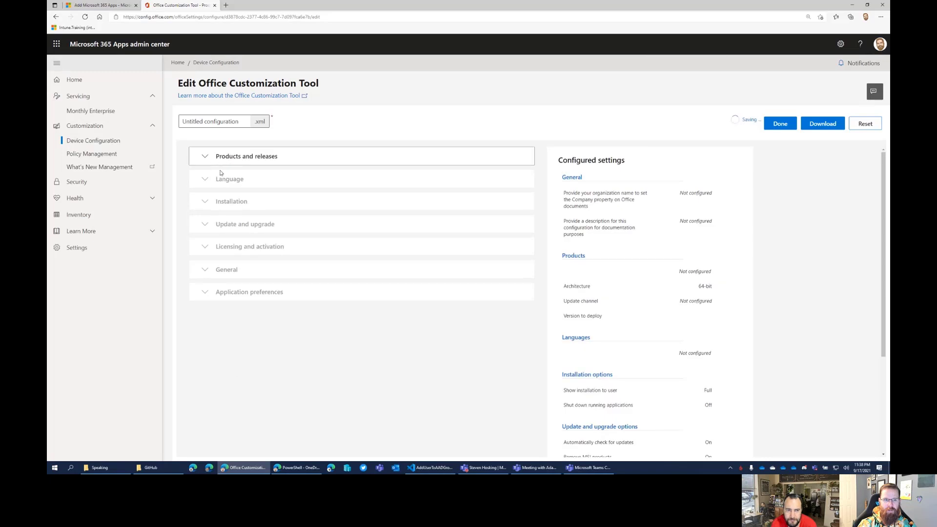
Reopen the Products and releases section and choose Microsoft 365 Apps for enterprise as the Office suite
click(206, 156)
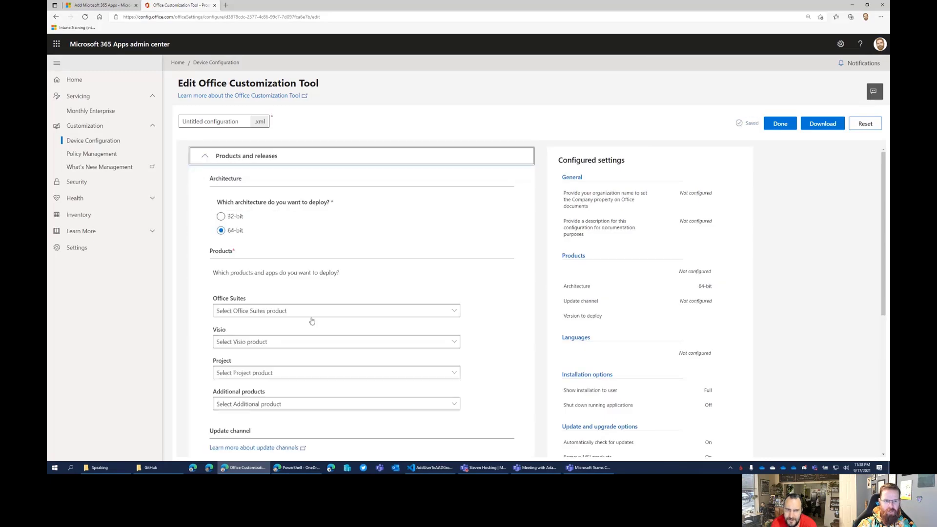
click(289, 315)
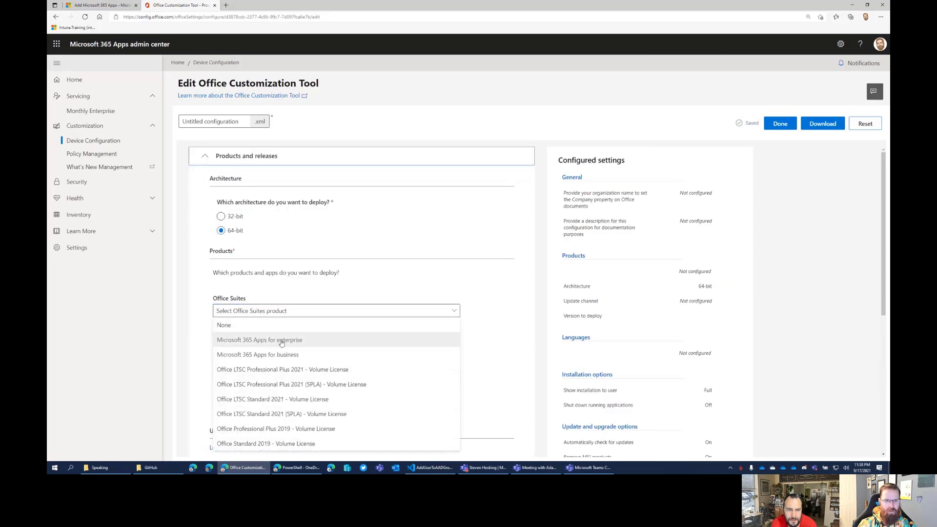
click(307, 341)
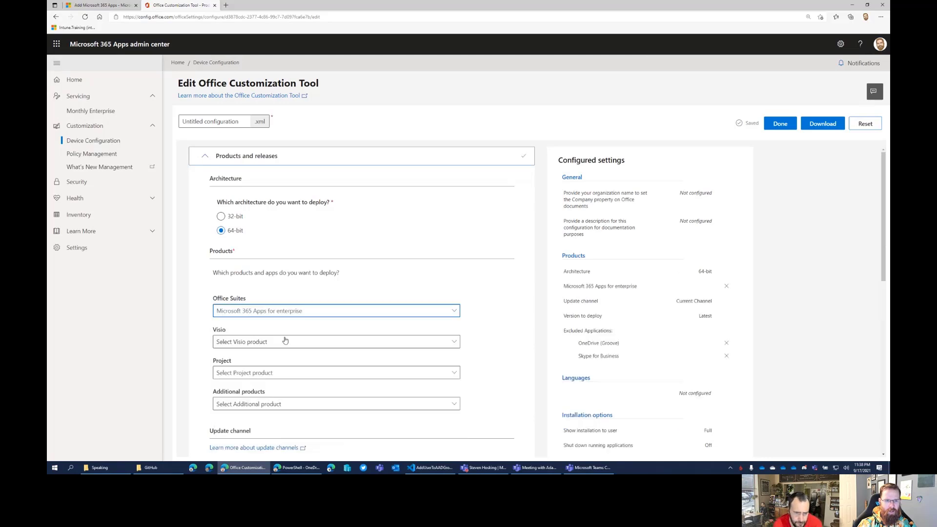
Set both the Visio product and the Project product to None
click(279, 346)
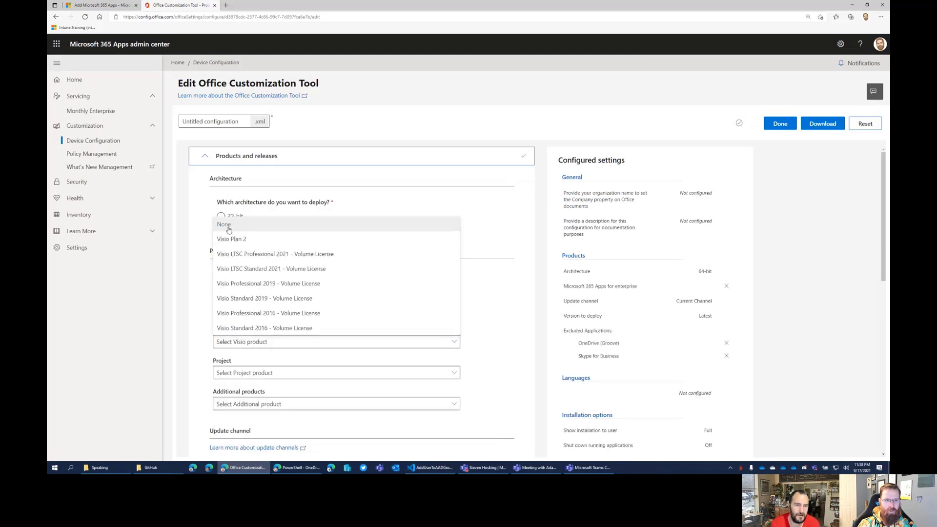
click(224, 226)
scroll(489, 325, down, 2)
click(240, 280)
click(239, 293)
Check the available Office suites and additional products, and choose Language pack as the additional product
click(262, 312)
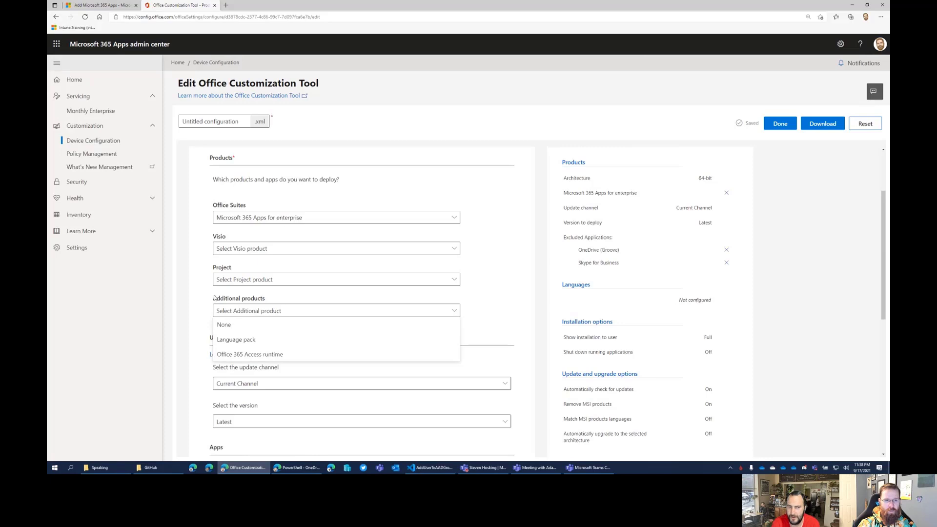
click(299, 218)
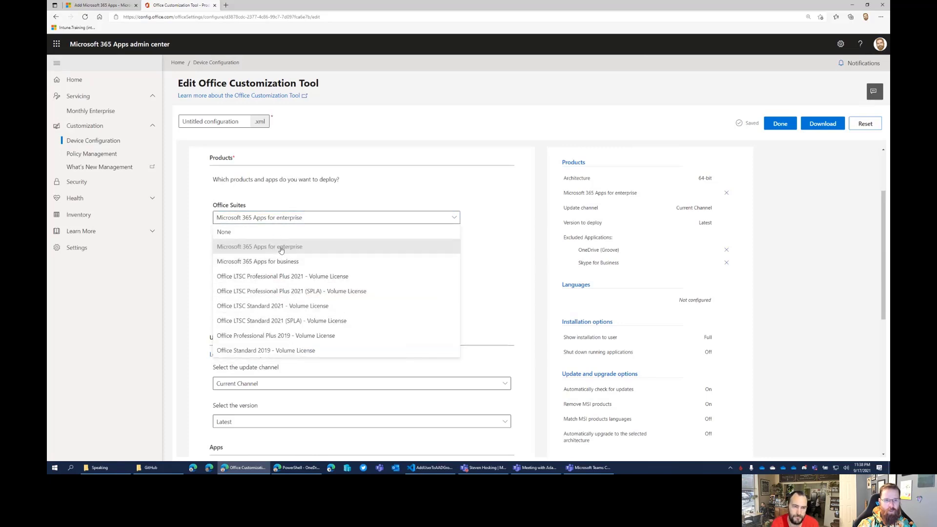
click(201, 254)
click(268, 311)
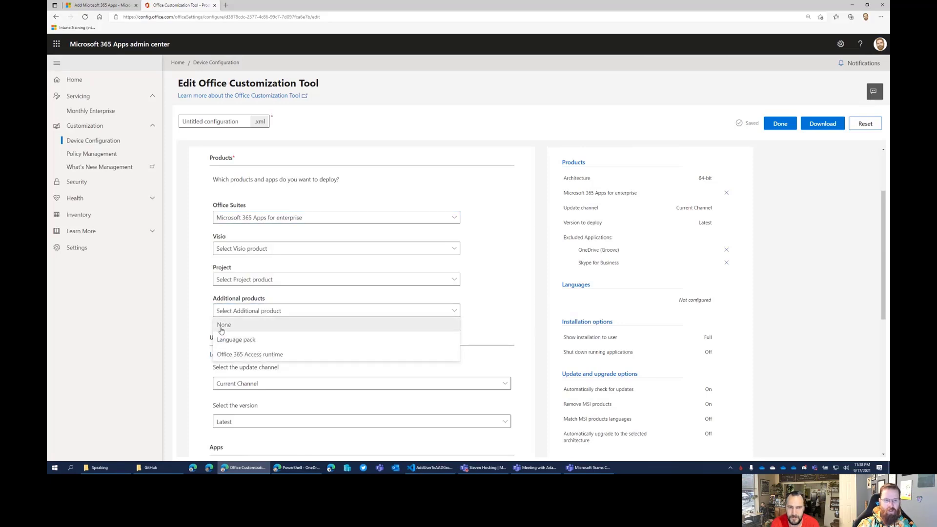
click(244, 355)
click(247, 311)
click(244, 340)
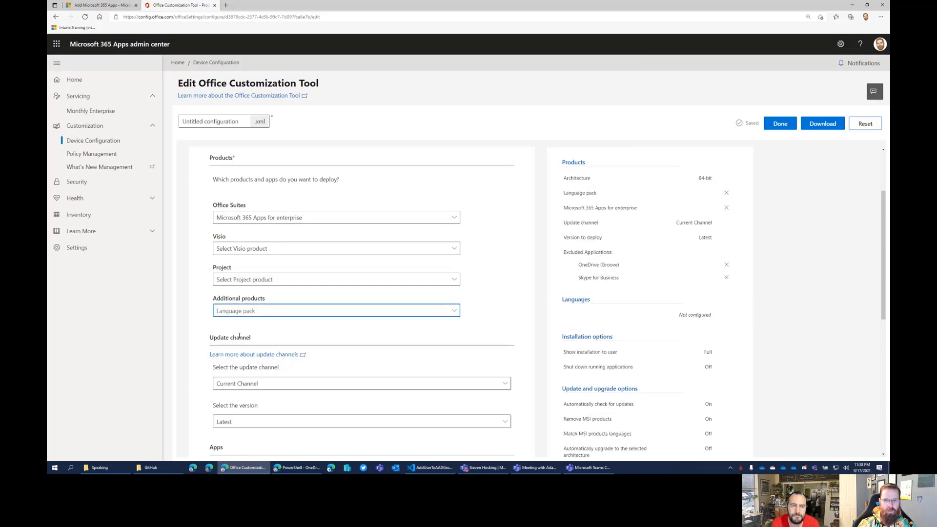
Set the update channel to Monthly Enterprise Channel and the version to Latest
scroll(438, 285, down, 1)
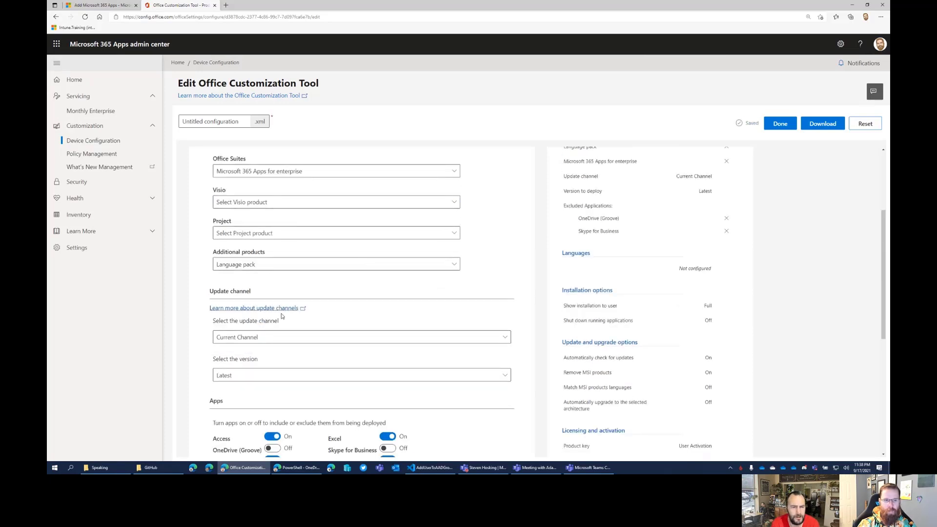
scroll(261, 342, down, 1)
click(274, 291)
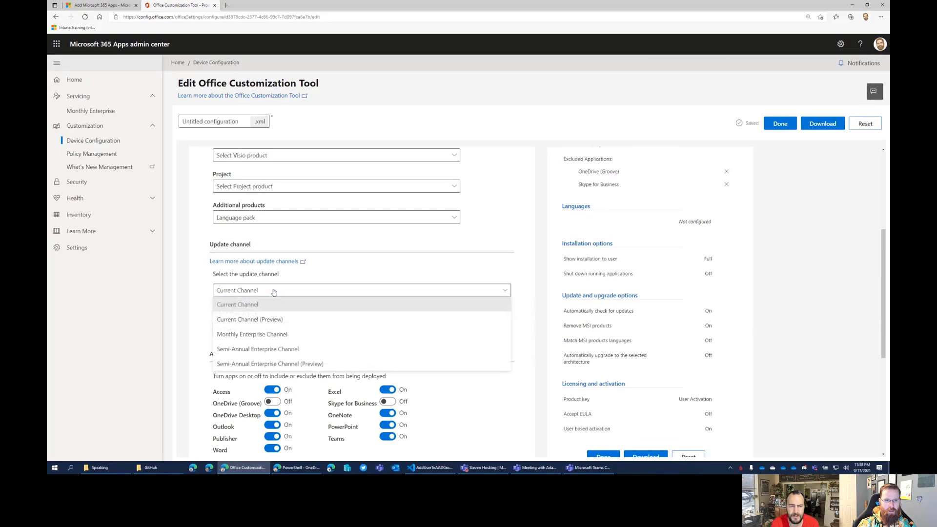
click(296, 335)
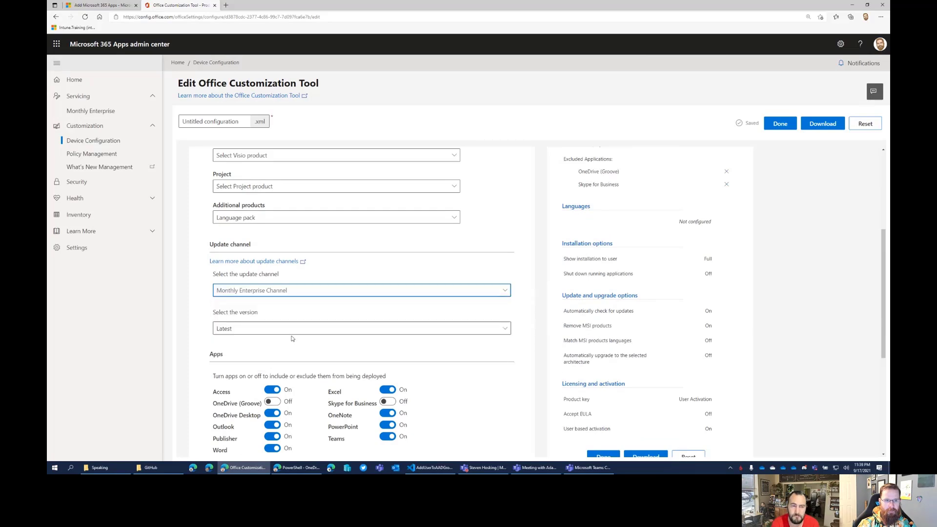
click(248, 333)
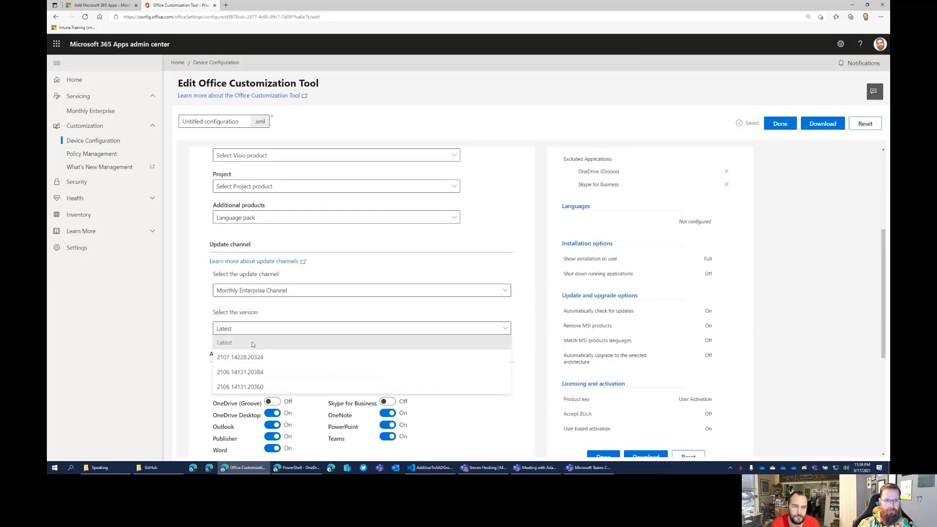
click(258, 345)
Exclude Teams from the deployed apps and turn off the background service for Microsoft Search in Bing
scroll(622, 249, up, 2)
scroll(622, 249, up, 2)
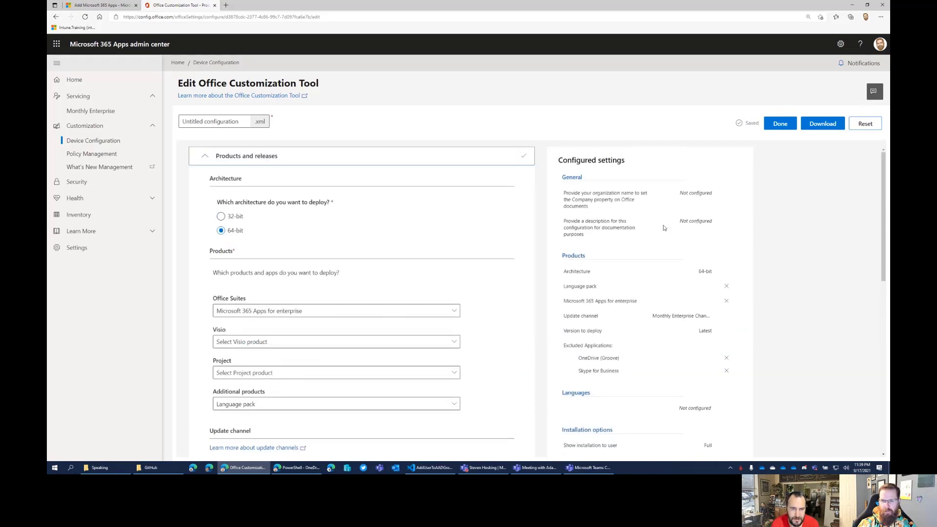
scroll(621, 256, down, 4)
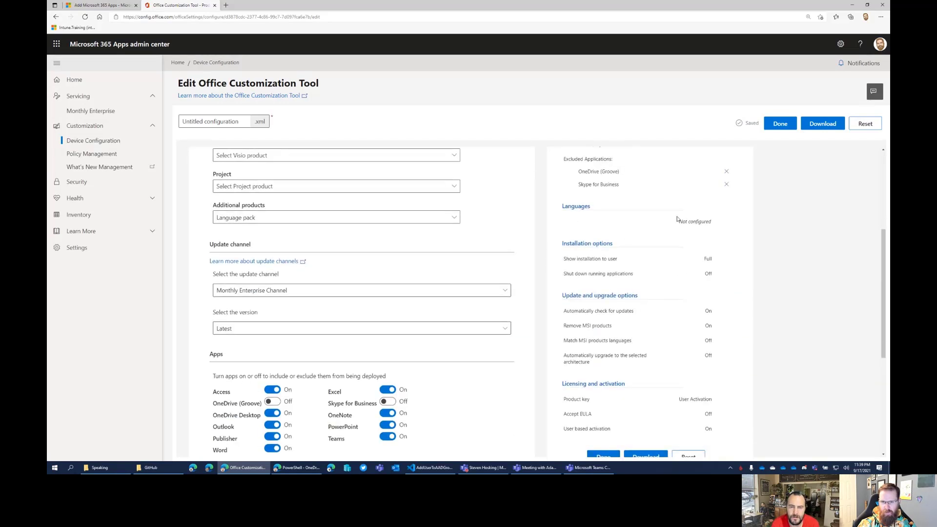
scroll(456, 335, down, 4)
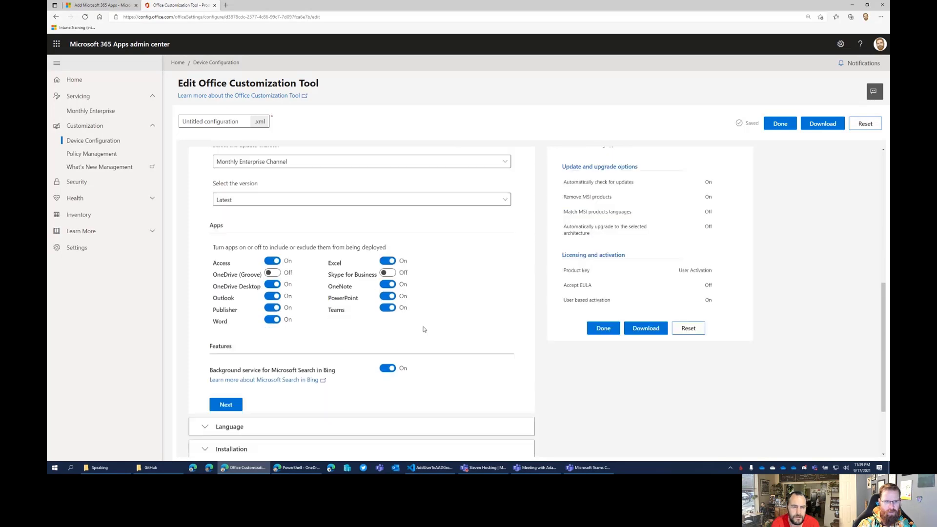
click(388, 296)
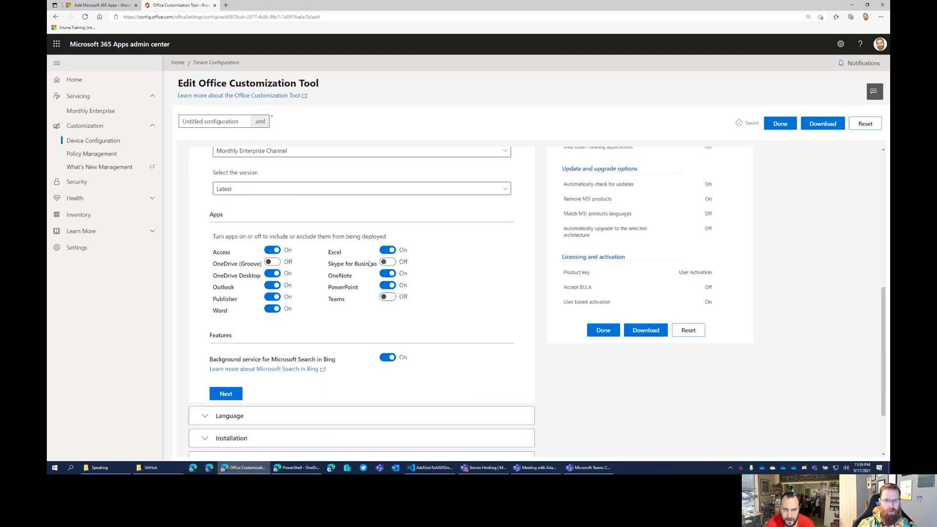
scroll(390, 293, down, 1)
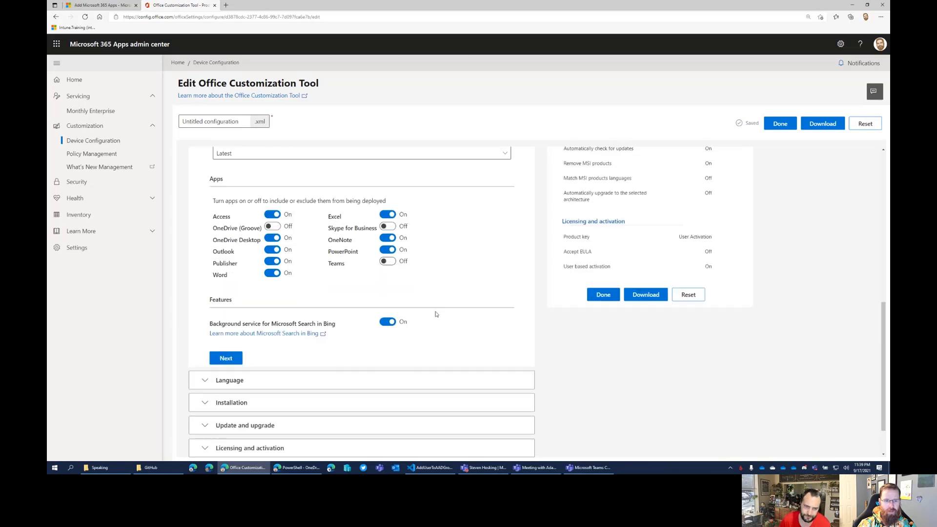
click(388, 310)
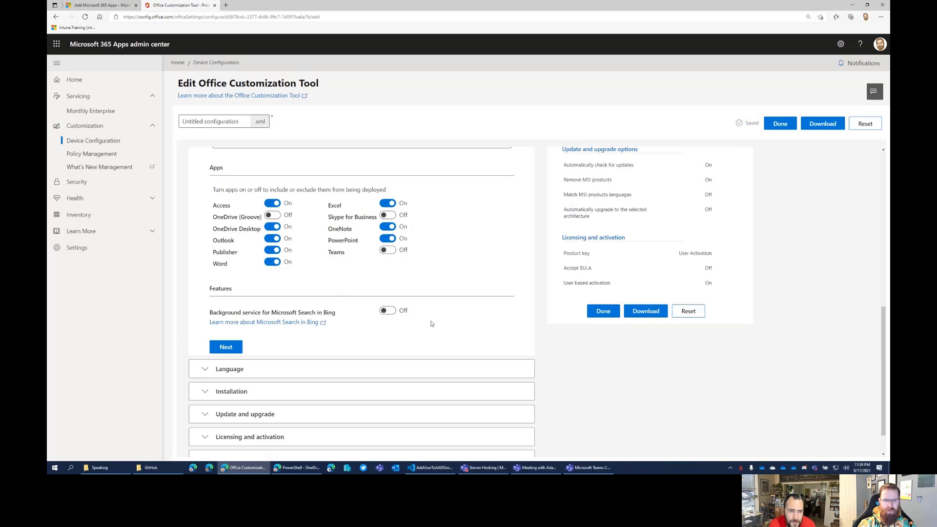
scroll(431, 323, down, 1)
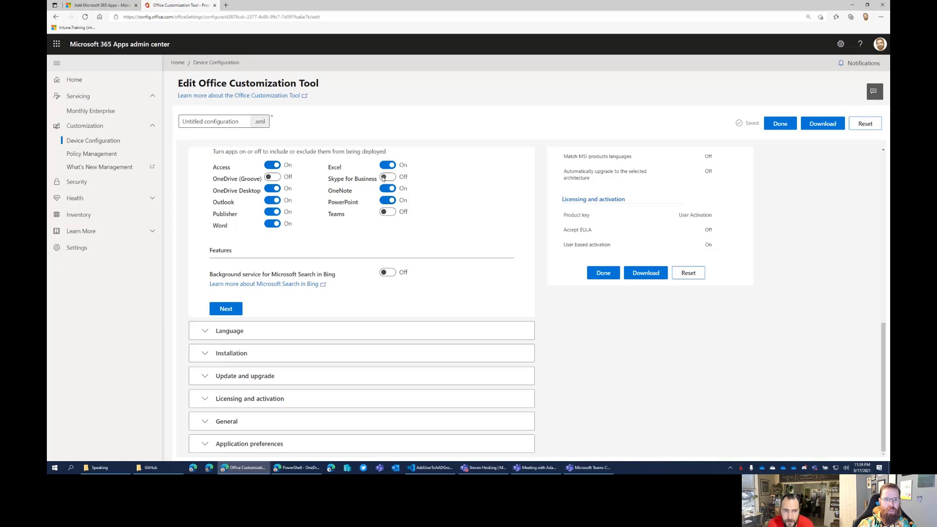
click(383, 213)
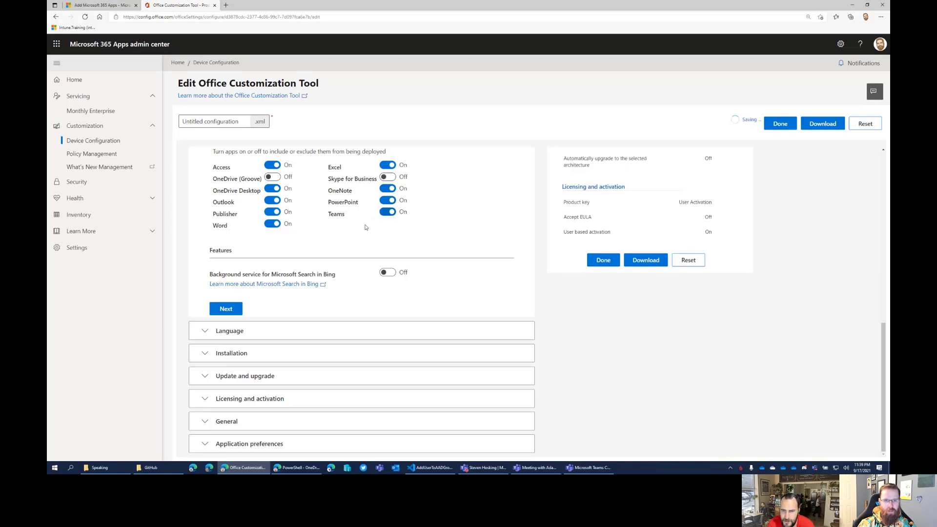
click(387, 214)
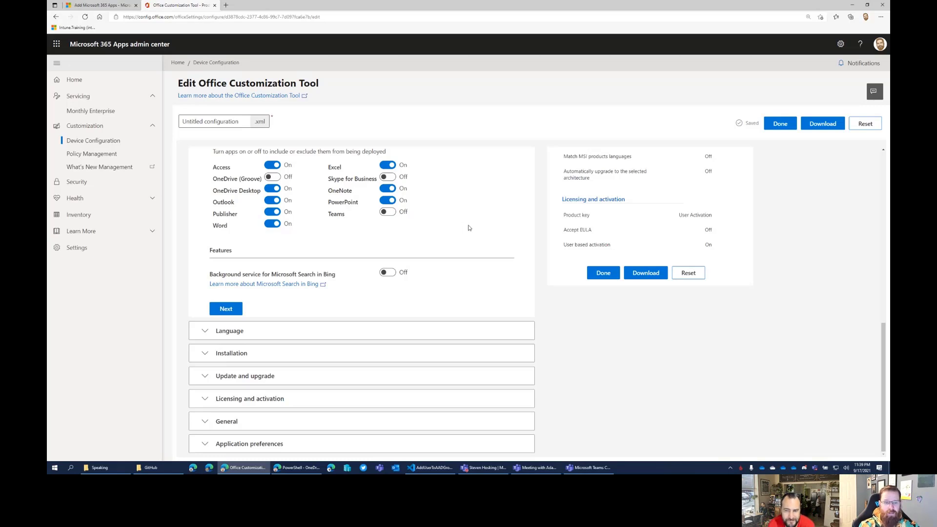
Proceed to the Language section and set the primary language to English (United States)
click(225, 309)
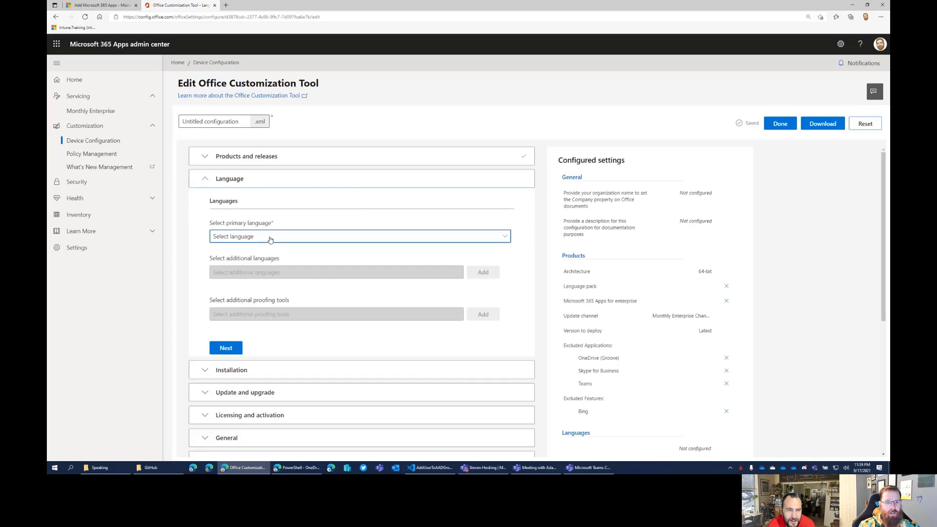
click(271, 239)
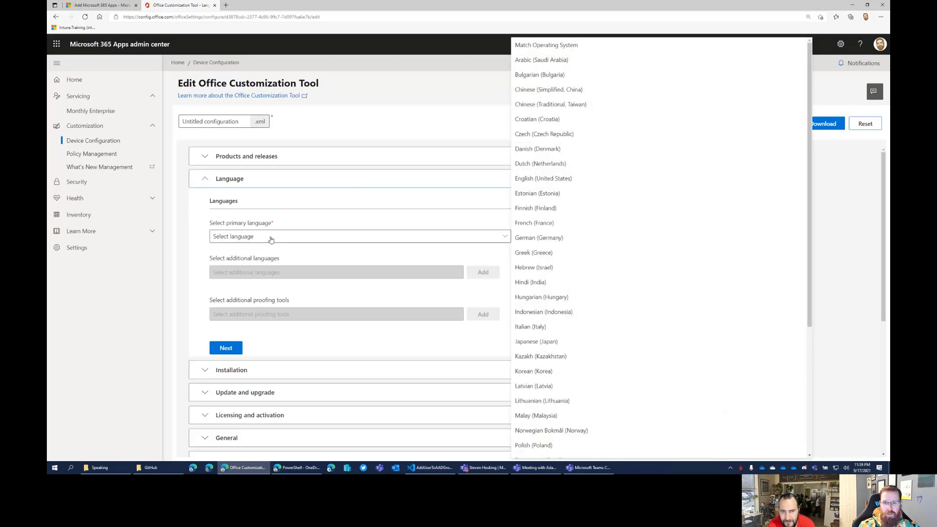
click(560, 184)
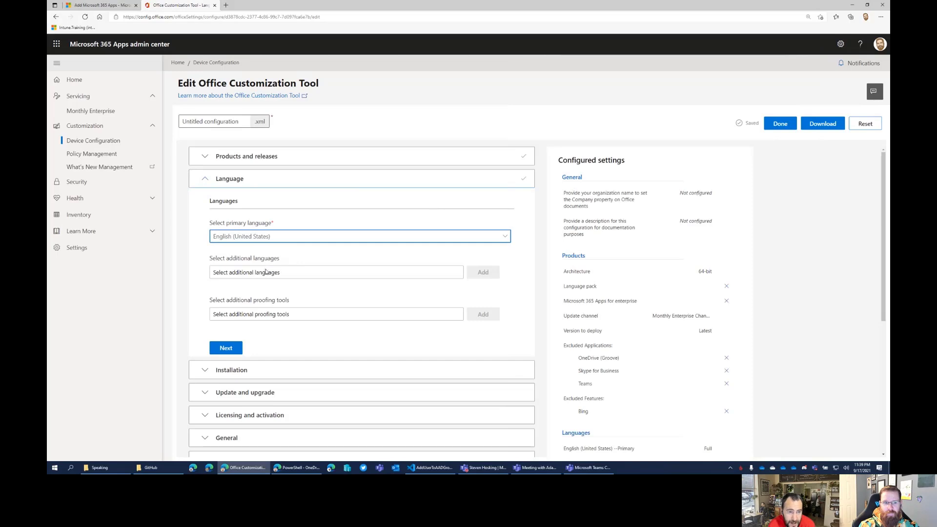
Filter the additional languages to Full and add Arabic (Saudi Arabia) to the configuration
scroll(323, 262, down, 1)
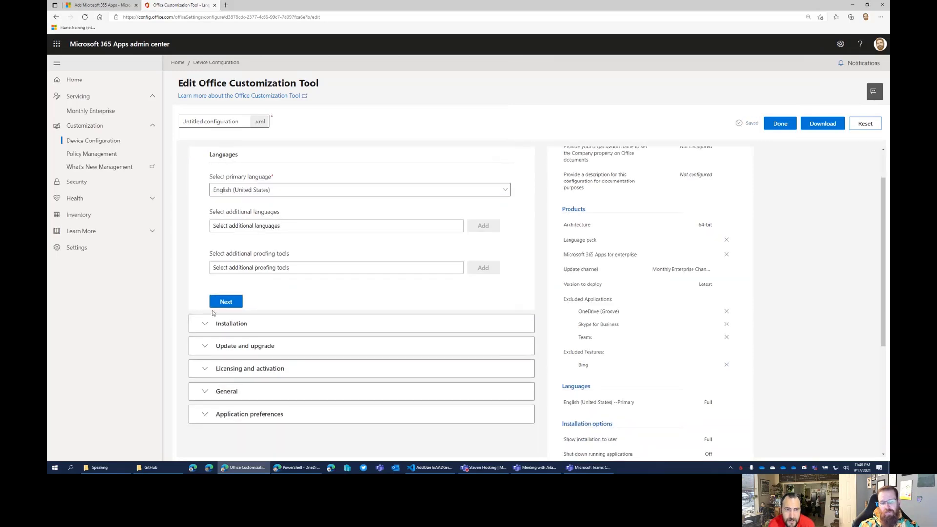
click(316, 227)
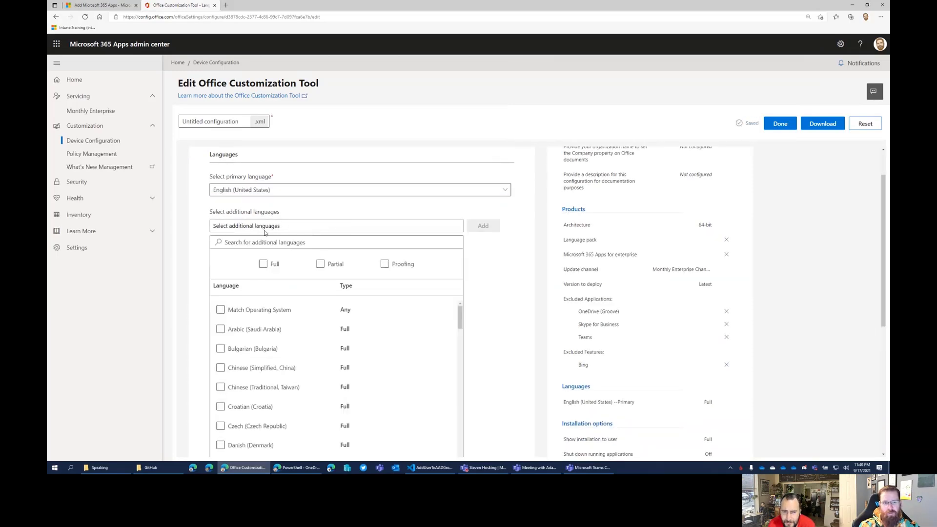
scroll(246, 284, down, 1)
click(263, 217)
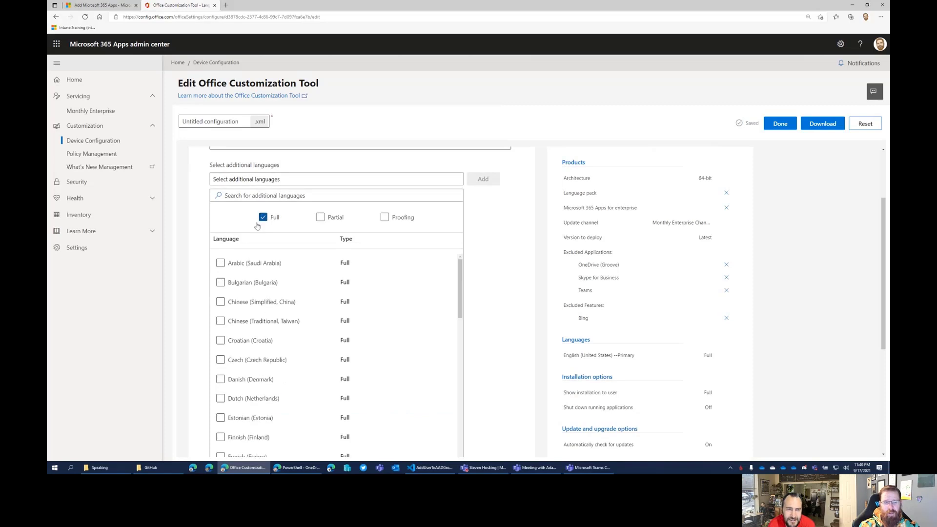
click(220, 264)
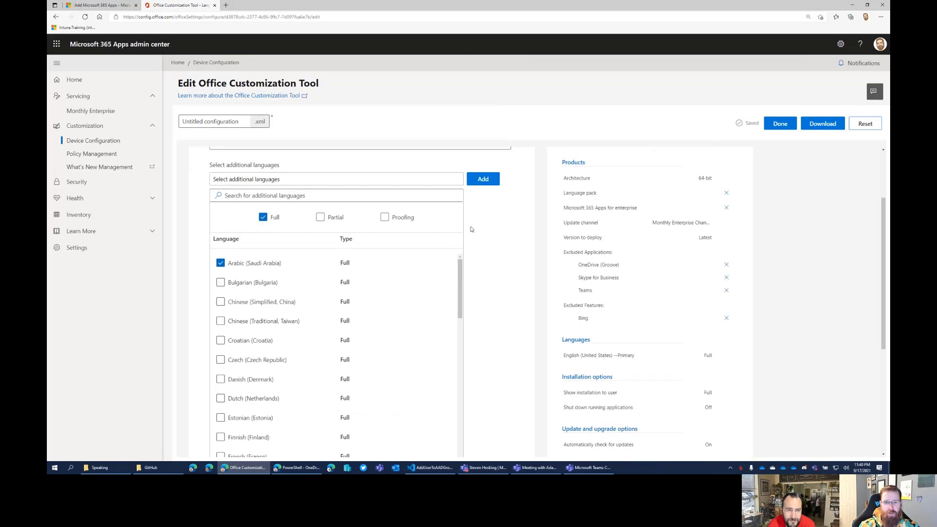
click(483, 179)
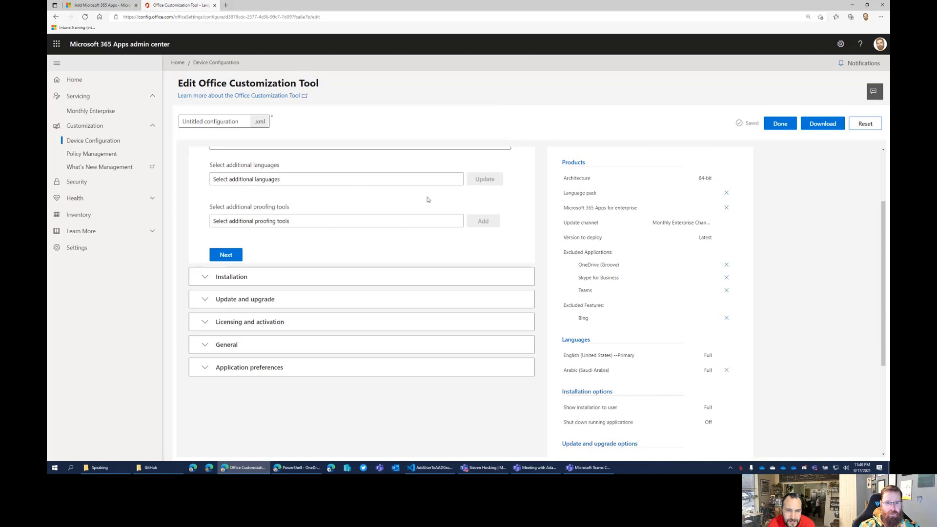
Review the configuration's language choices and its Installation, Update and upgrade, and Licensing and activation settings
scroll(275, 211, up, 1)
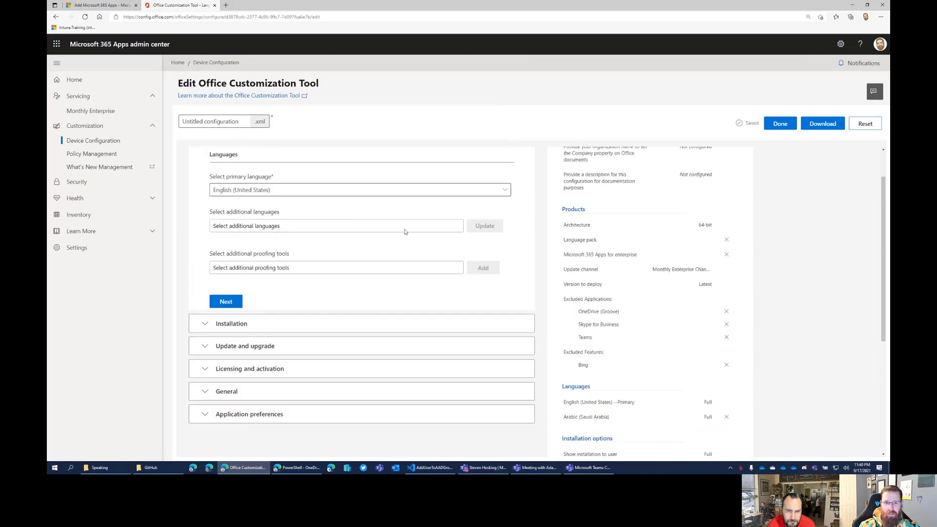
scroll(349, 258, up, 1)
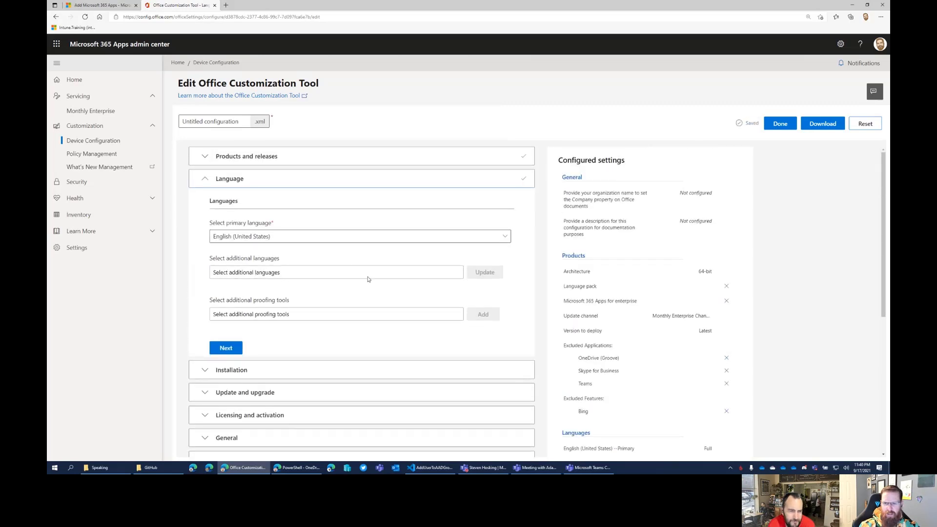
scroll(368, 279, down, 3)
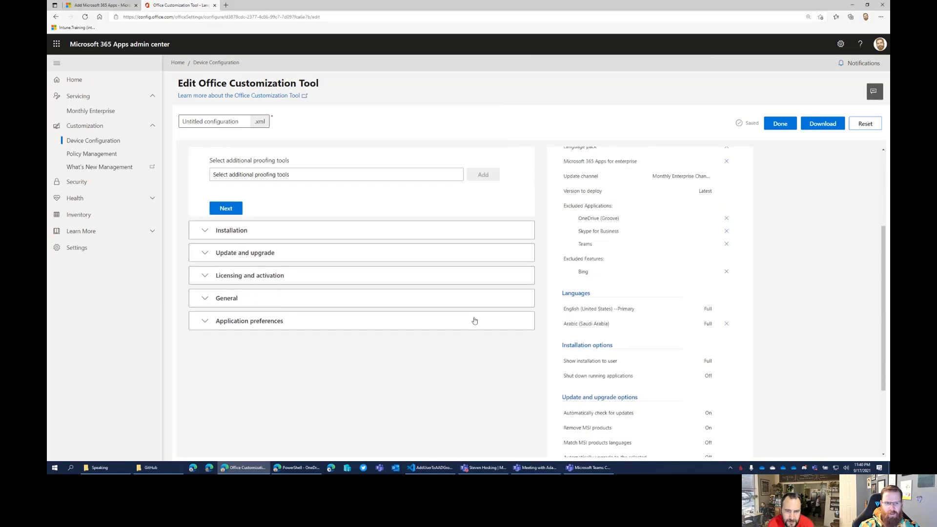
click(235, 233)
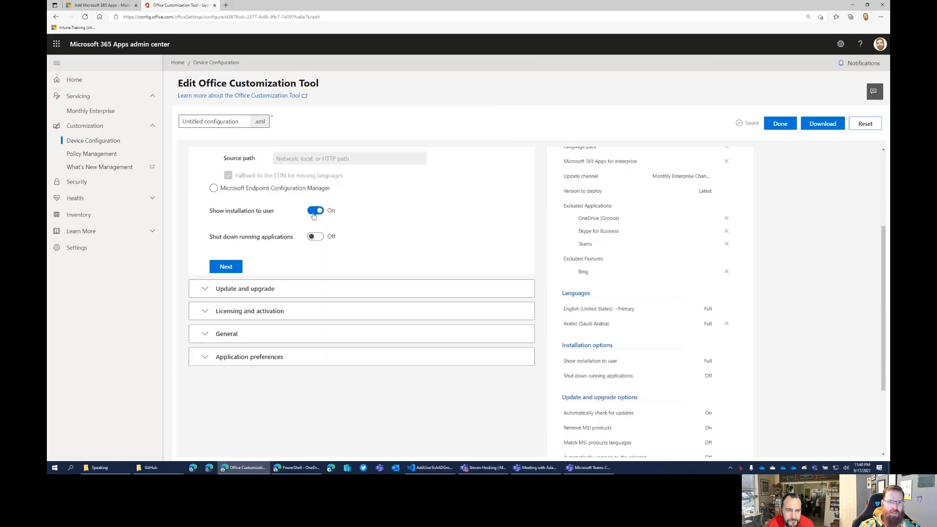
scroll(313, 215, down, 1)
click(314, 238)
scroll(308, 299, down, 1)
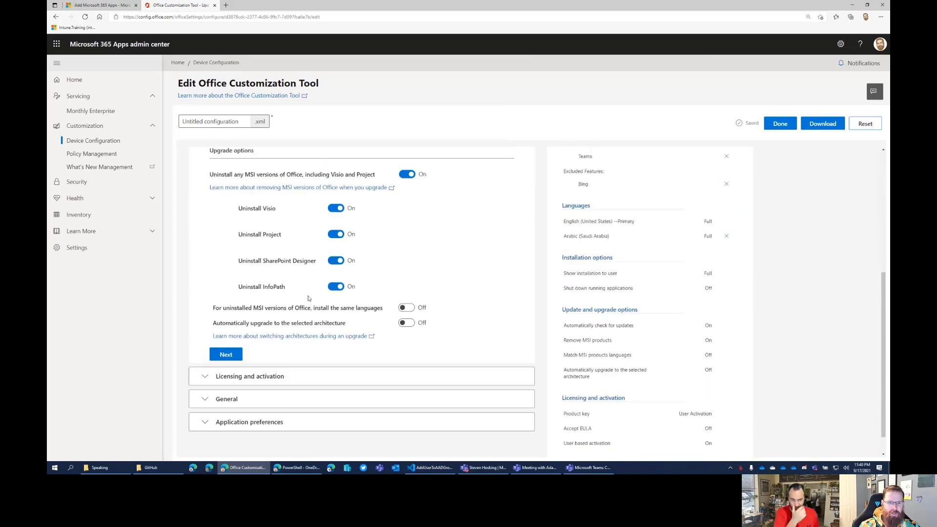
click(285, 373)
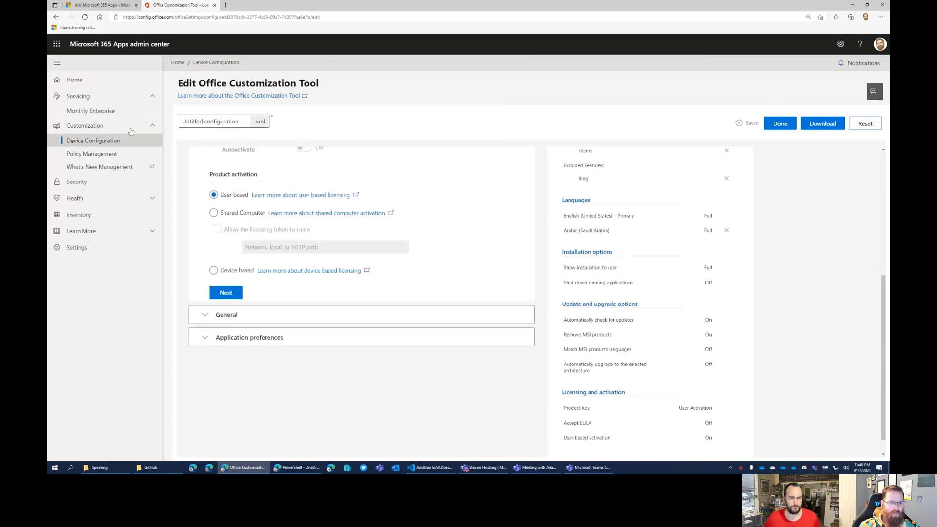
Return to the list of deployment configurations and remove the Untitled configuration
click(108, 142)
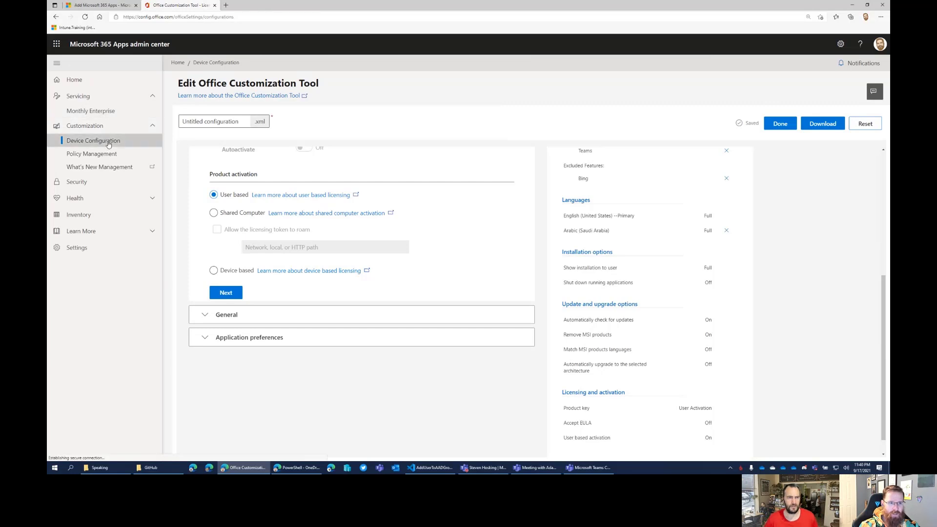
click(184, 169)
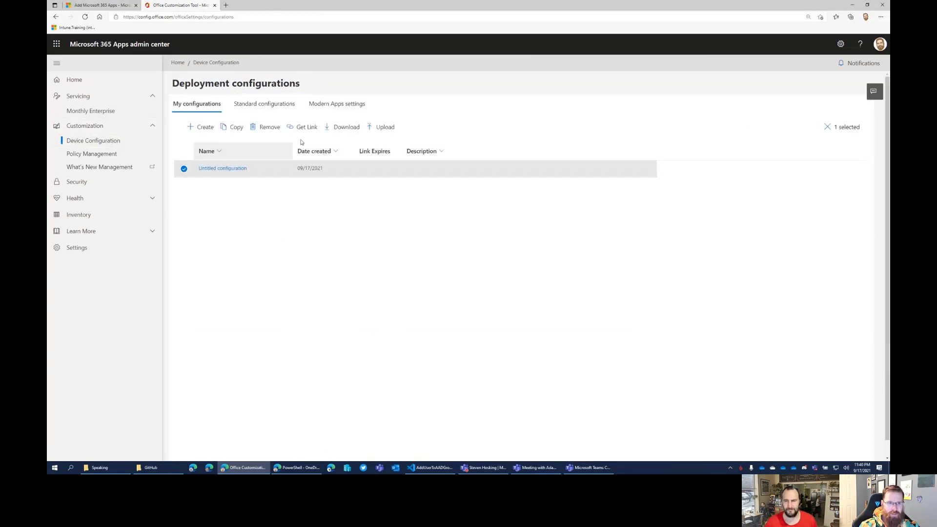
click(257, 130)
click(514, 262)
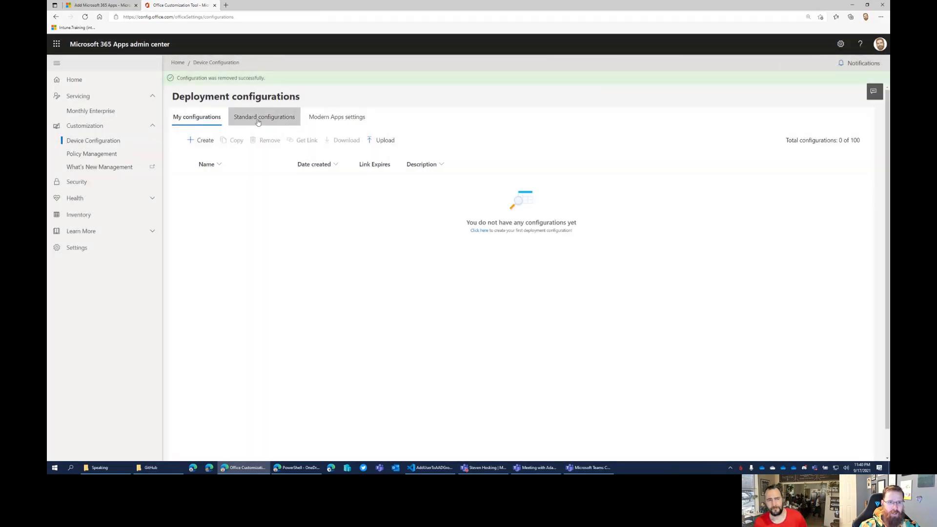
View the link for the standard Microsoft 365 Apps for enterprise 64 bit on Monthly Enterprise Channel configuration and try to download it
click(258, 121)
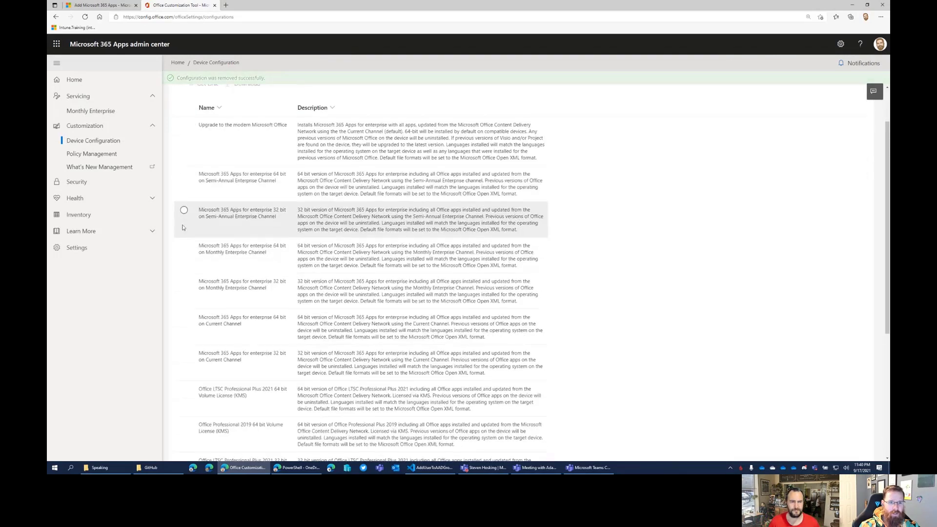
scroll(185, 205, down, 1)
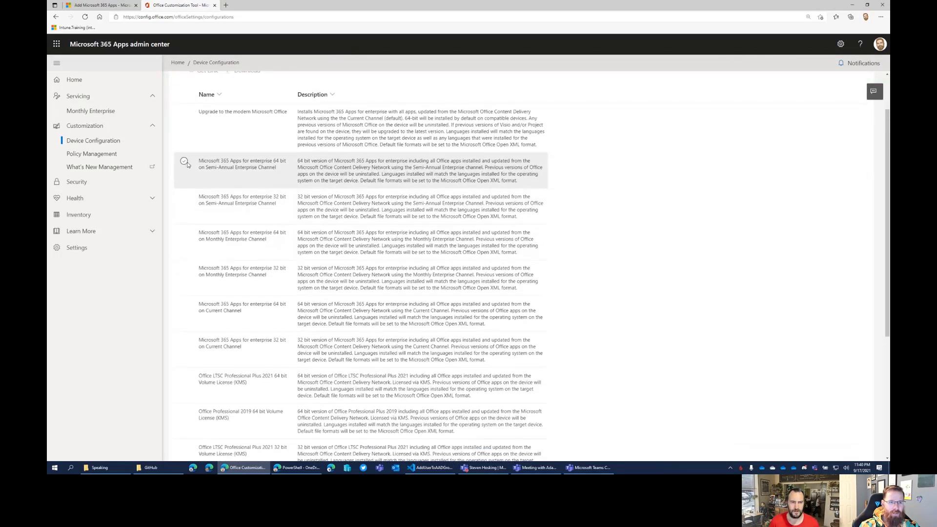
click(185, 233)
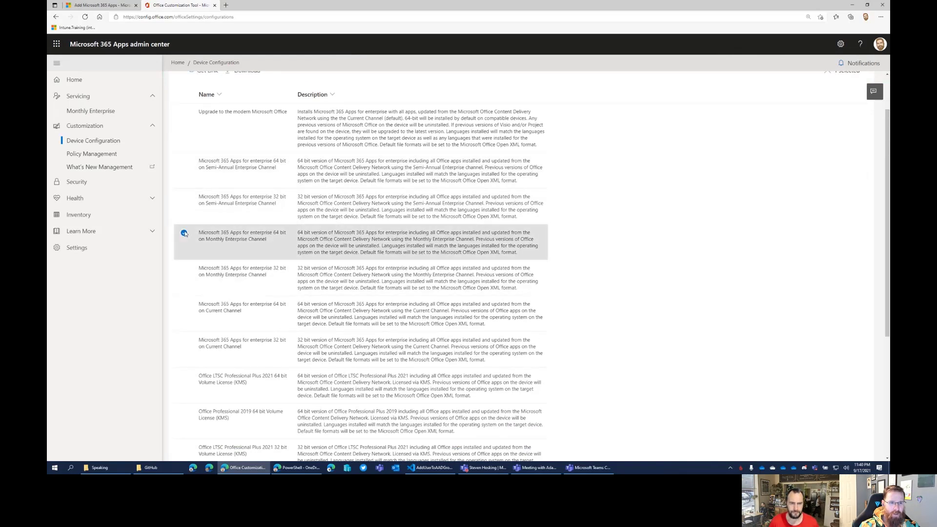
scroll(243, 235, up, 2)
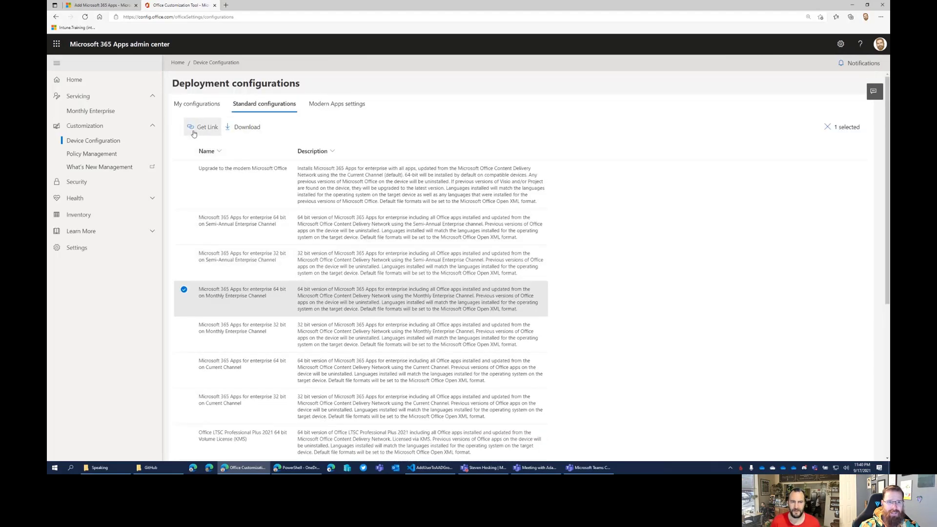
click(194, 131)
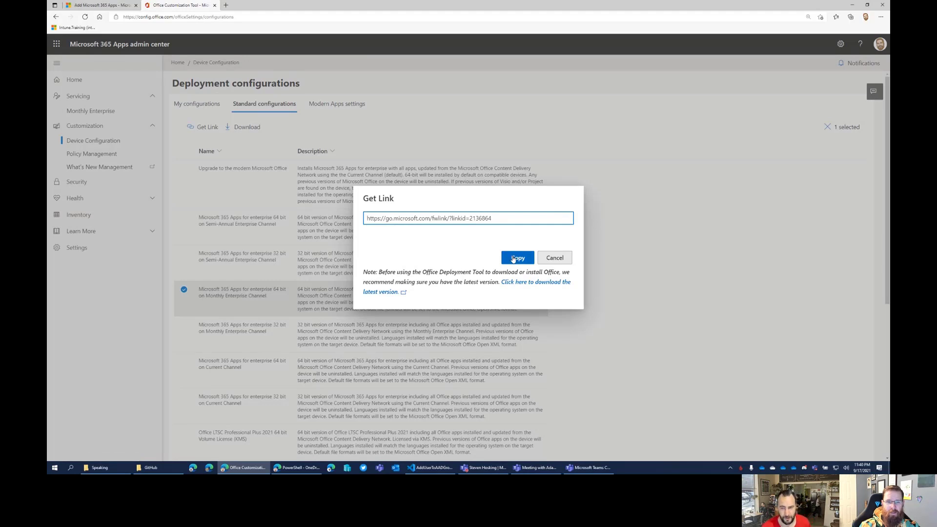
click(555, 258)
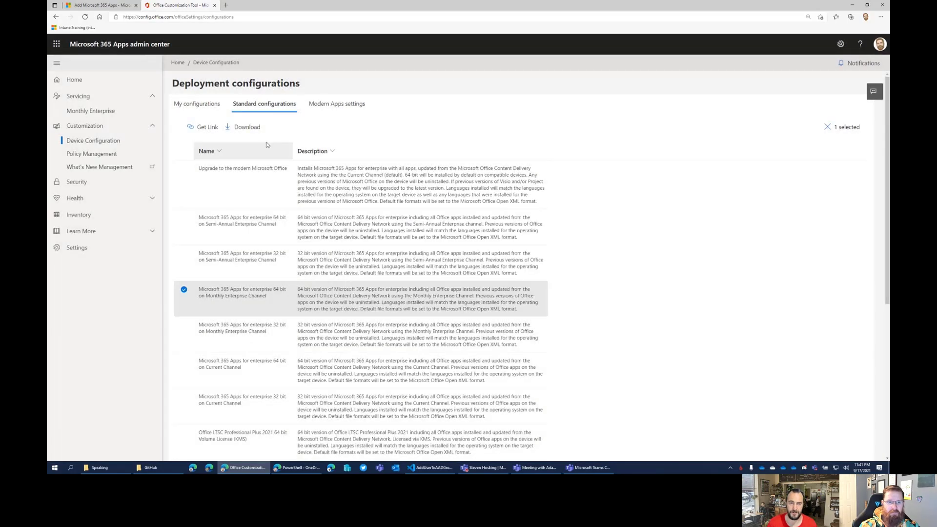
click(244, 128)
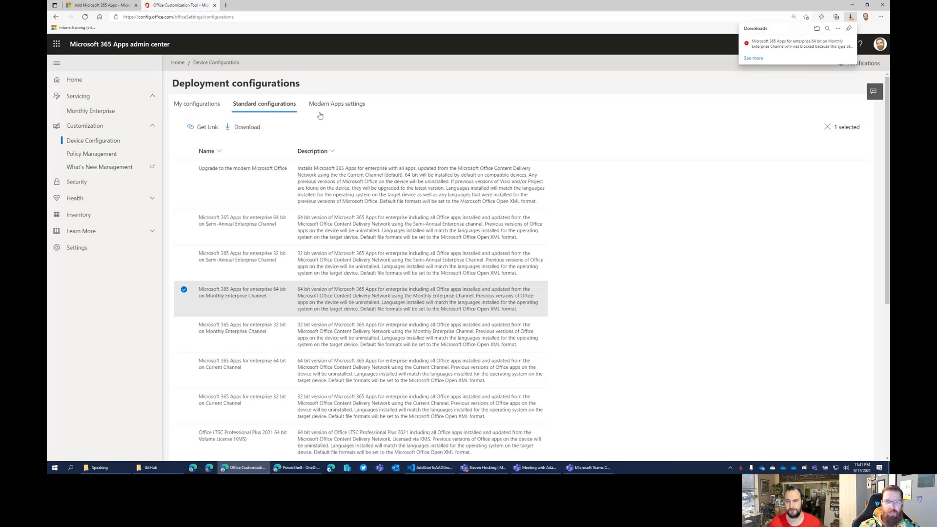
Enable automatic installation of WebView2 Runtime in the modern apps settings for Microsoft Edge WebView2 and save
click(362, 107)
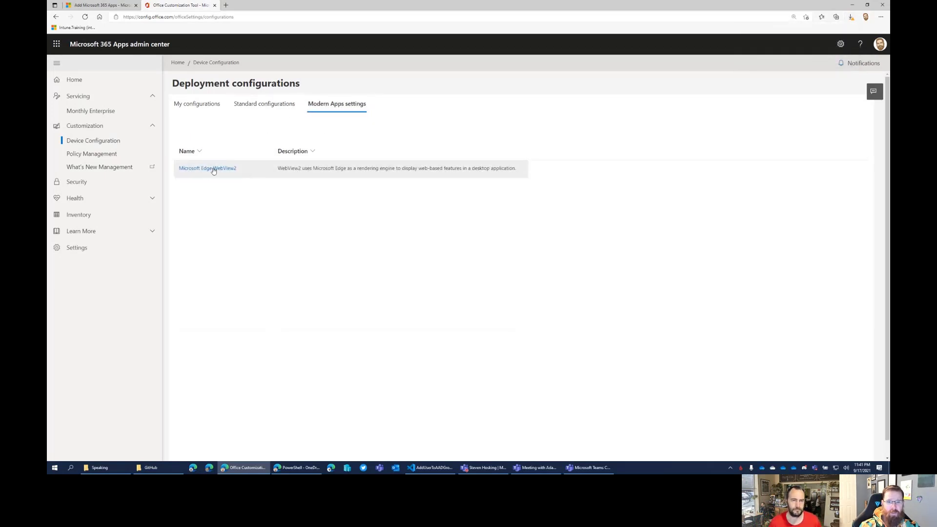
click(212, 169)
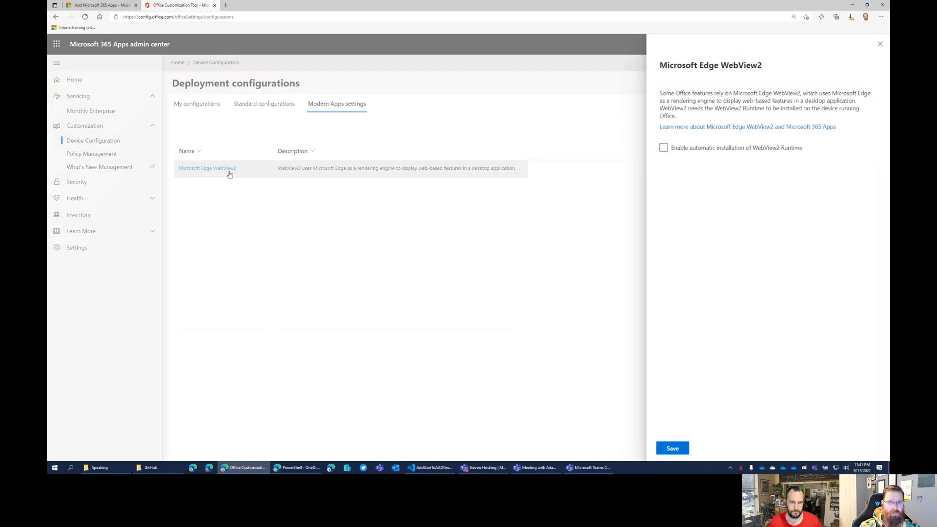
click(664, 149)
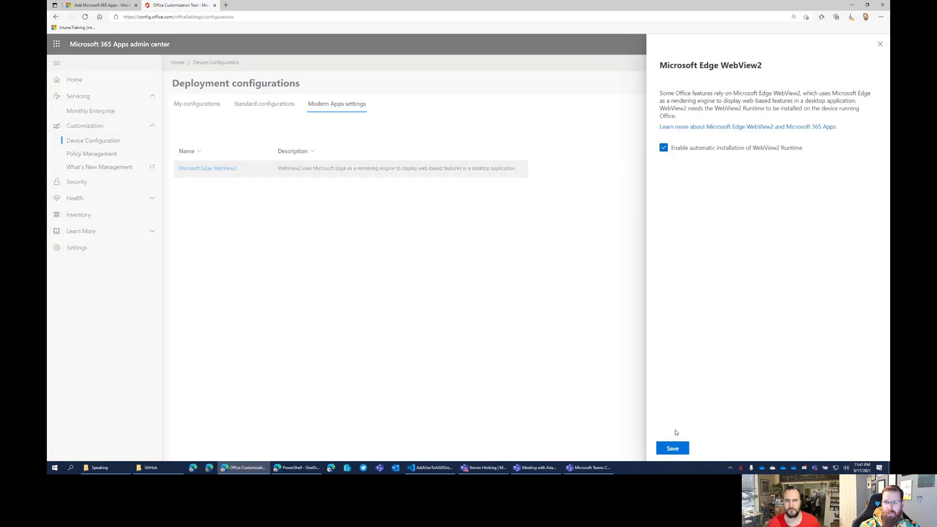
click(673, 448)
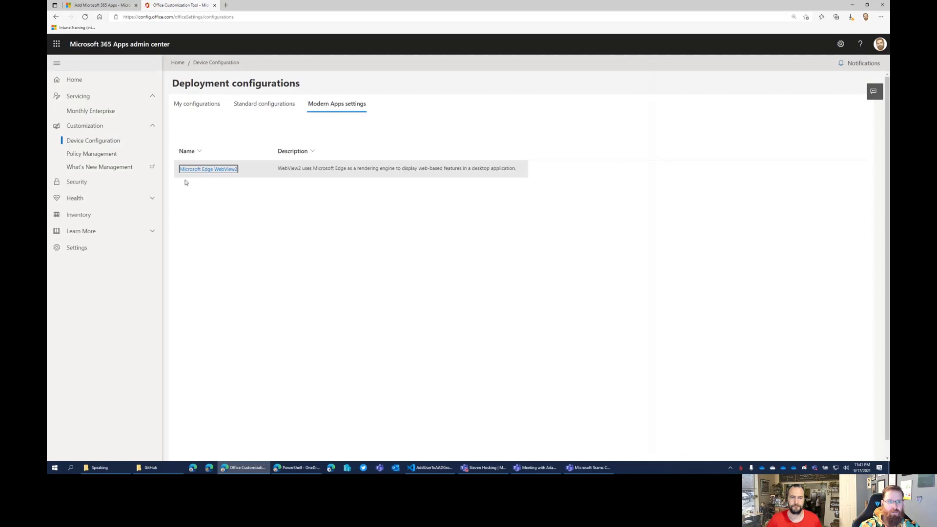
Start a new policy configuration named Test Office Policy and set its type to apply to users
click(83, 154)
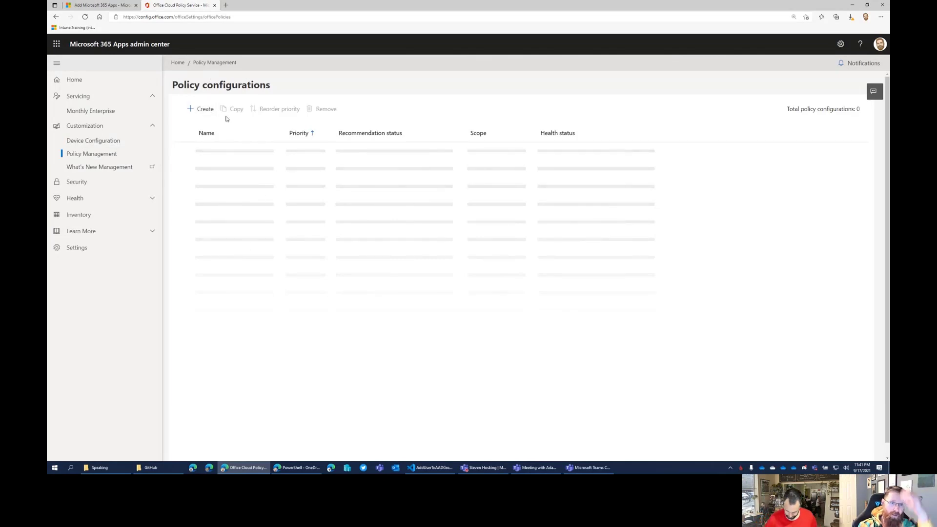
click(529, 283)
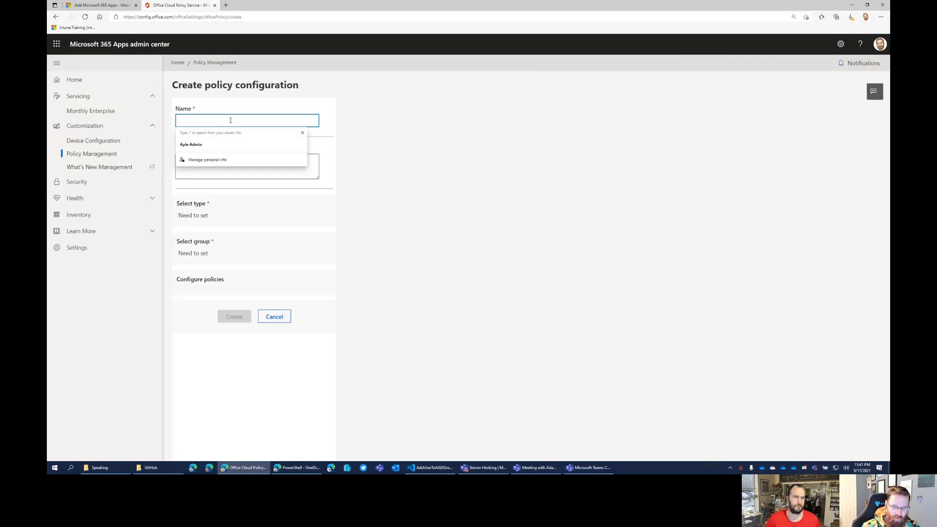
text(Test Office Poli)
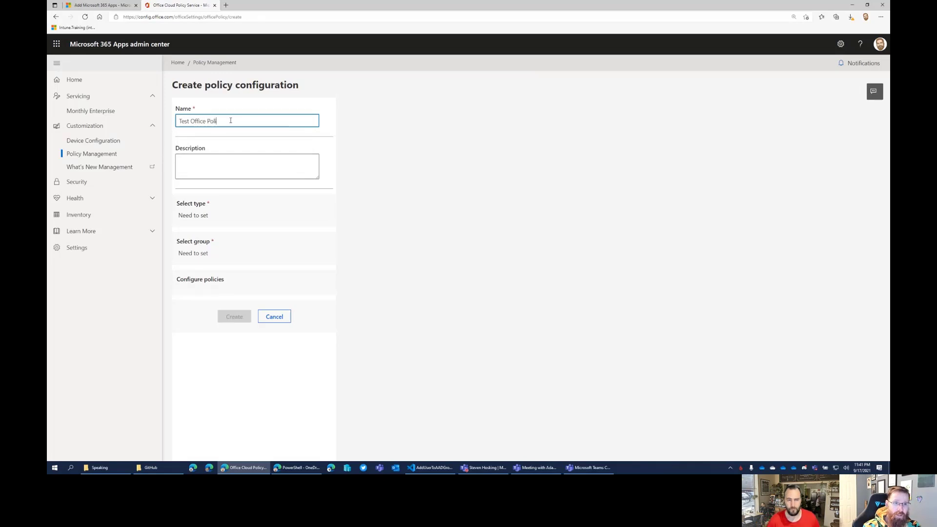
text(cy)
click(248, 221)
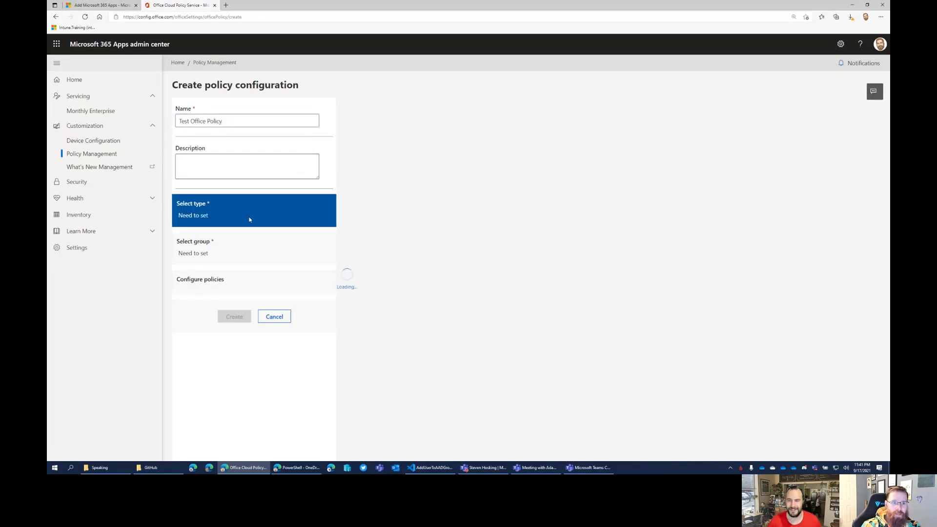
click(369, 140)
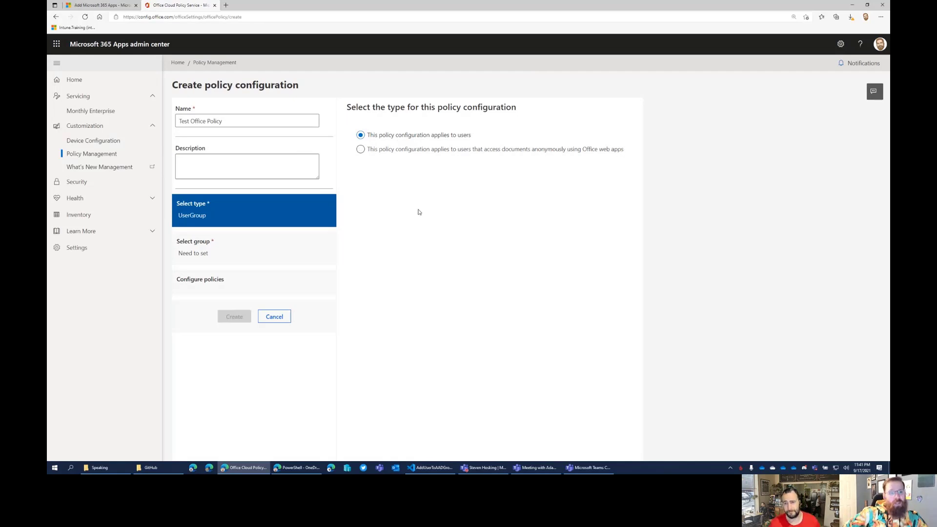
Assign the policy configuration to the Intune_Licence group and open its list of configurable policies
click(228, 249)
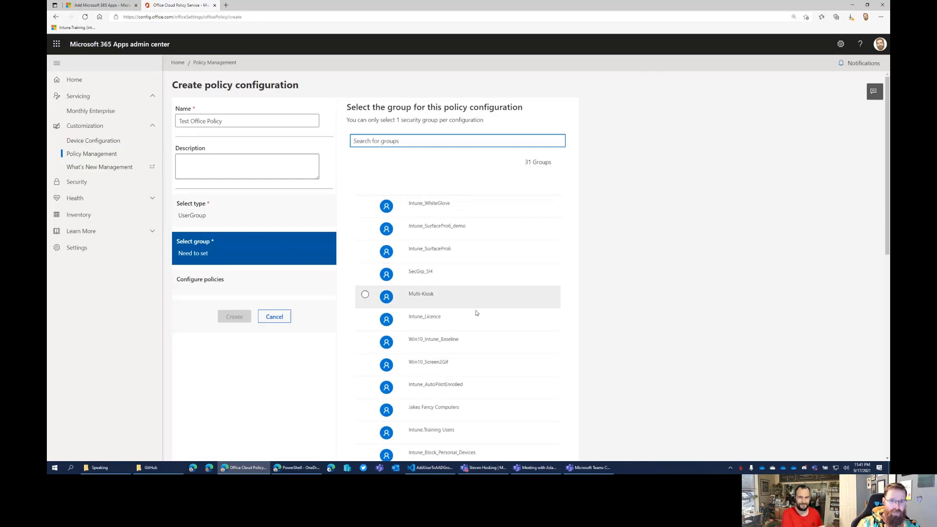
scroll(433, 325, down, 1)
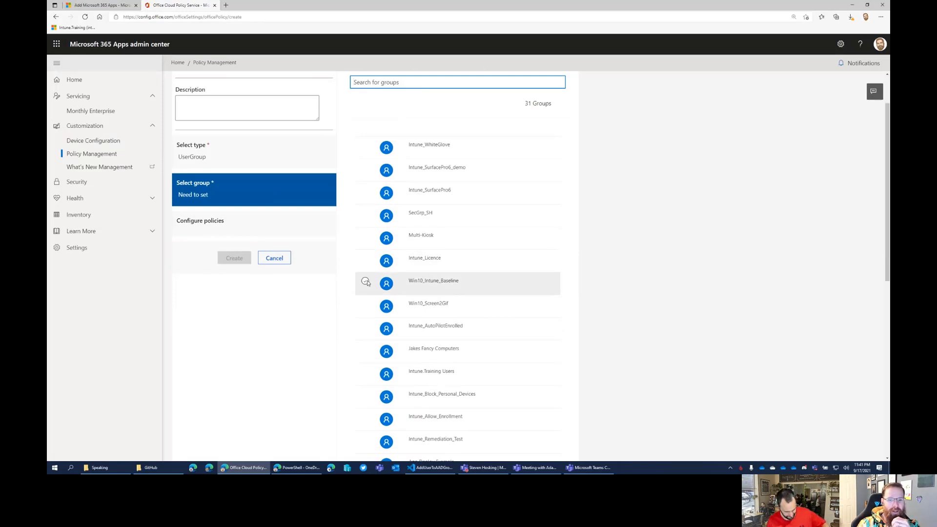
scroll(366, 283, down, 3)
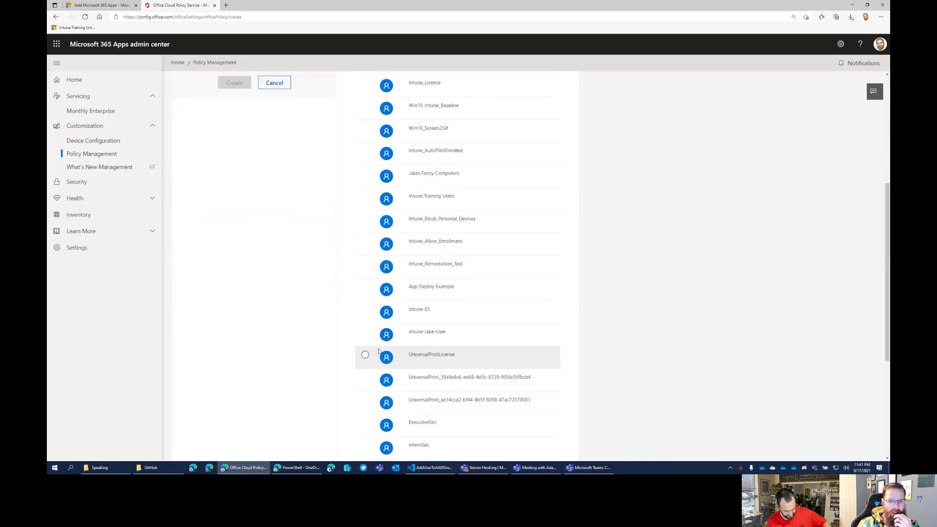
scroll(380, 352, down, 3)
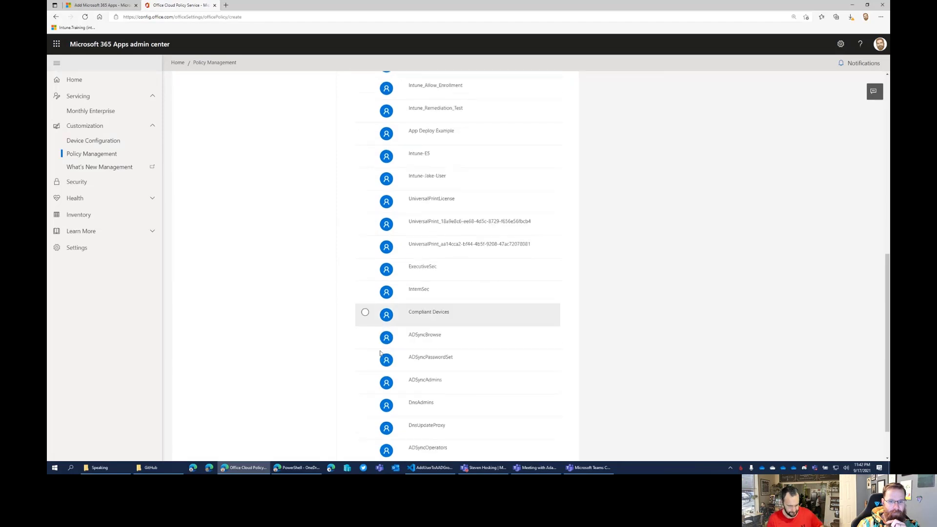
scroll(391, 341, down, 1)
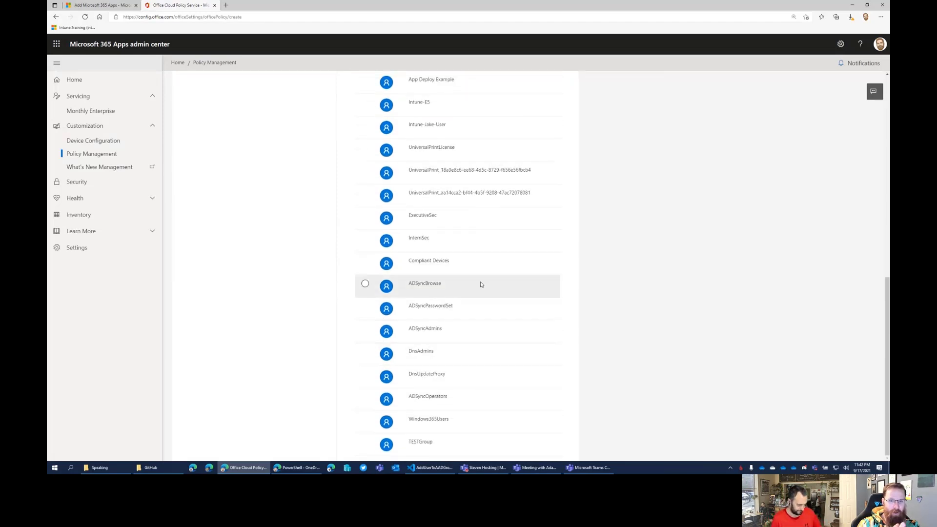
scroll(480, 285, up, 3)
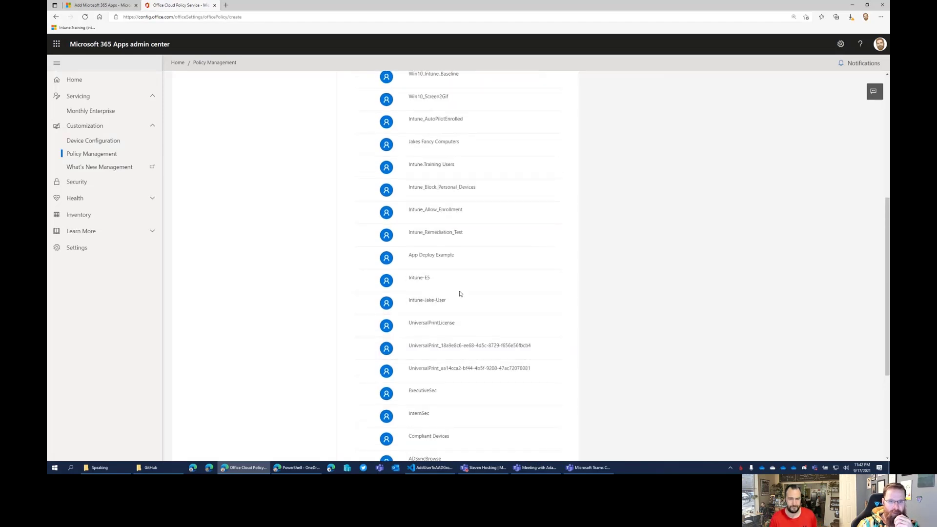
scroll(462, 293, up, 2)
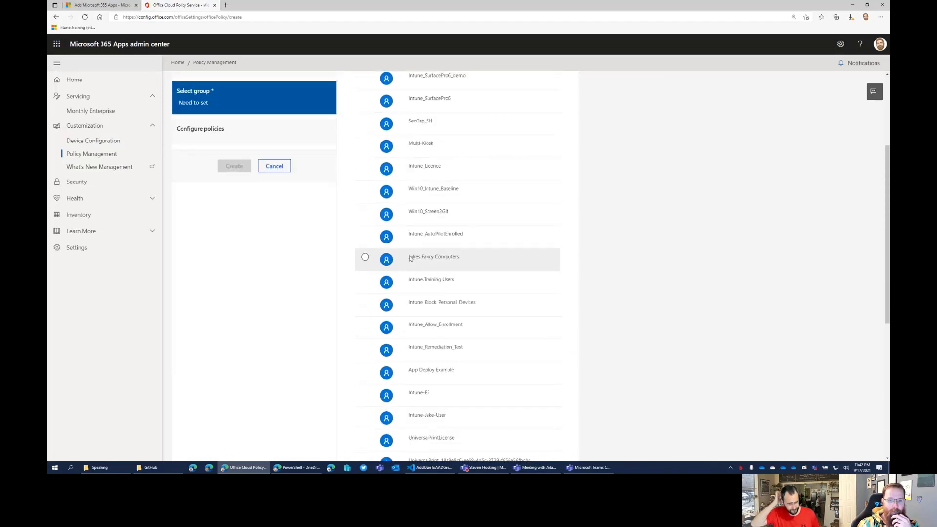
scroll(366, 261, up, 2)
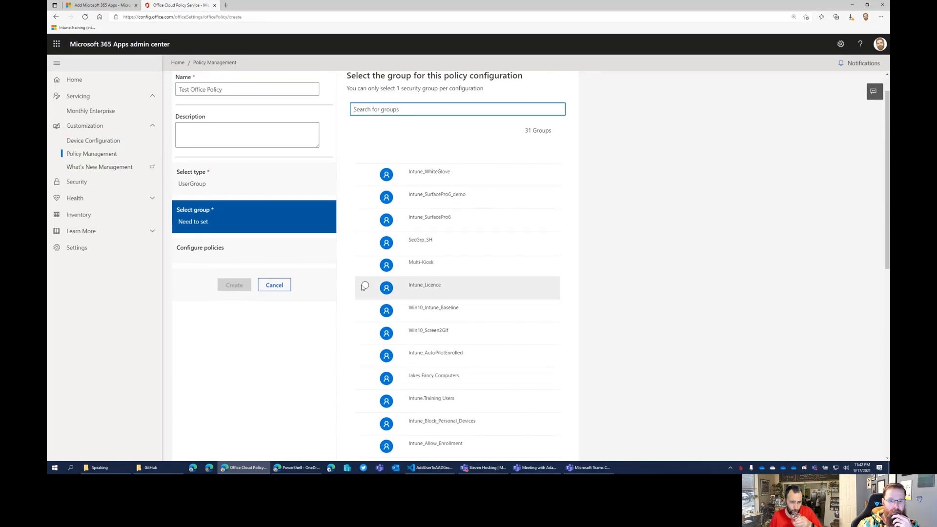
click(365, 286)
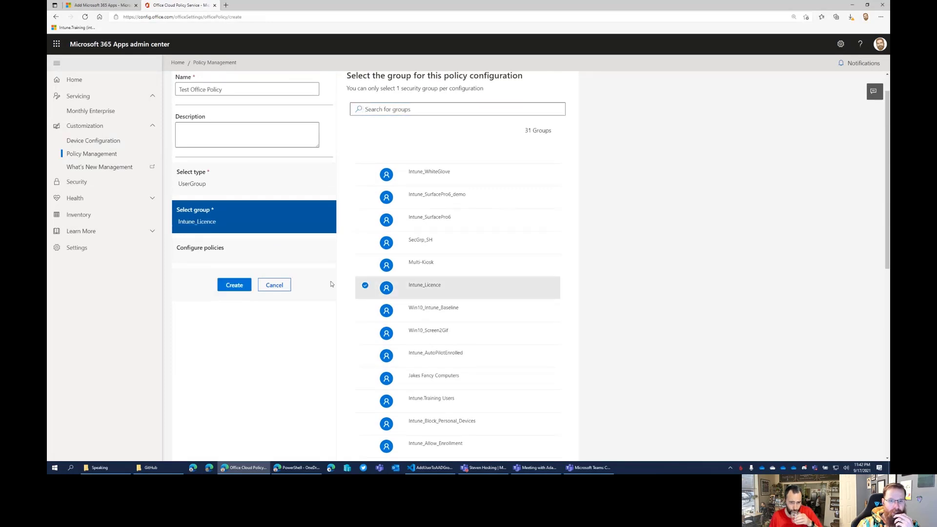
click(241, 253)
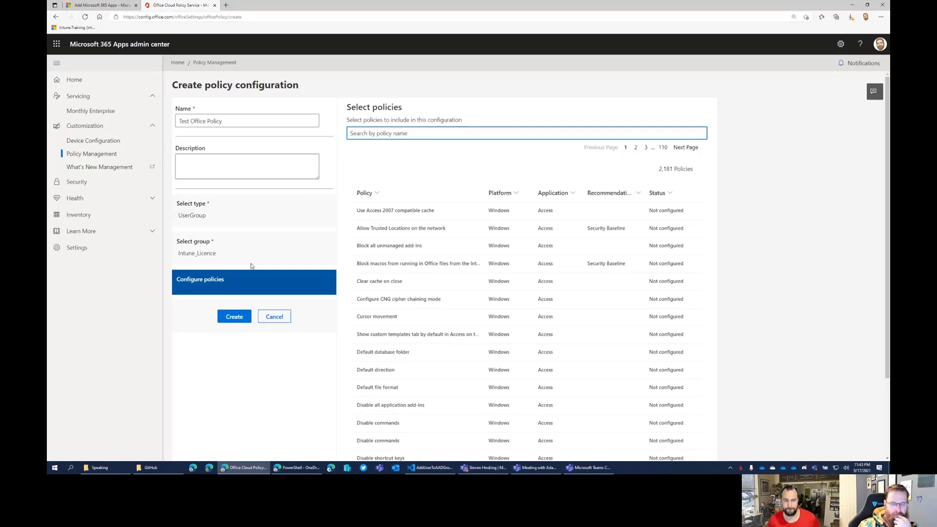
View the Security Policy Advisor page, and start a new policy configuration named Test Office Policy
click(99, 183)
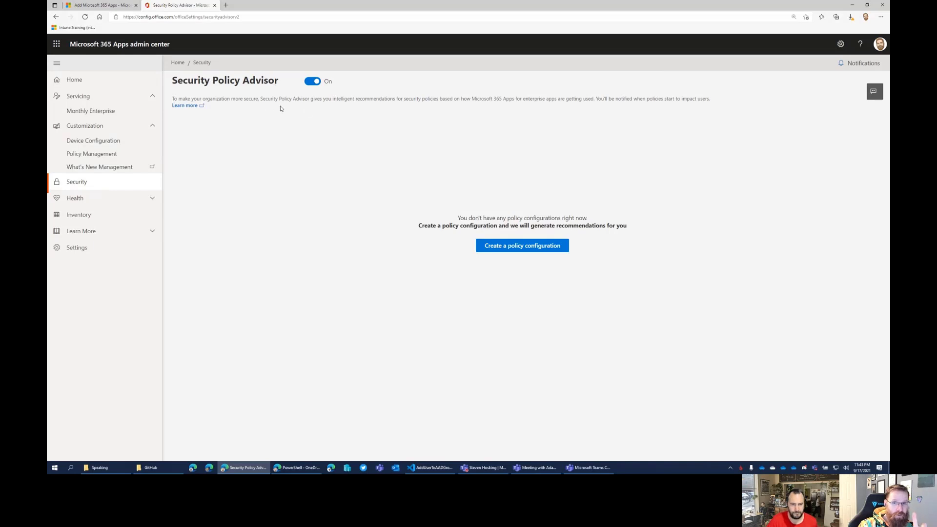
click(103, 154)
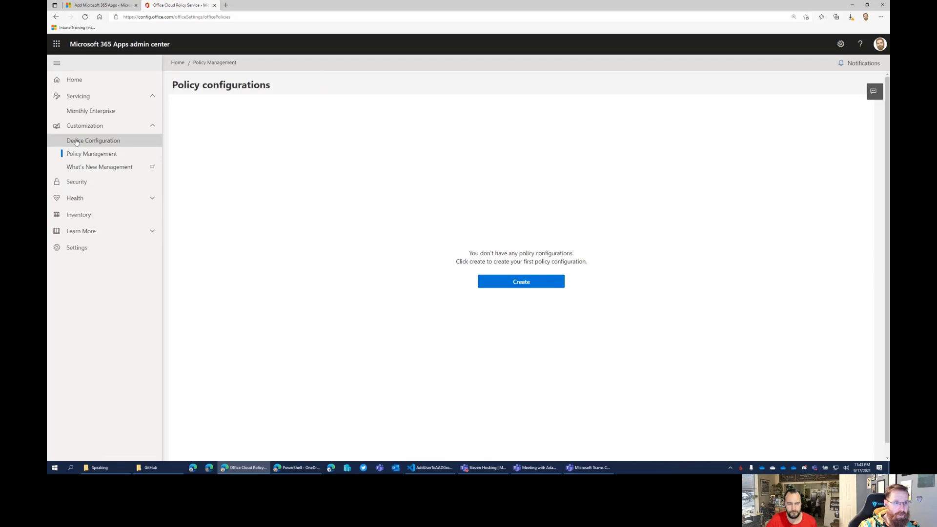
click(509, 282)
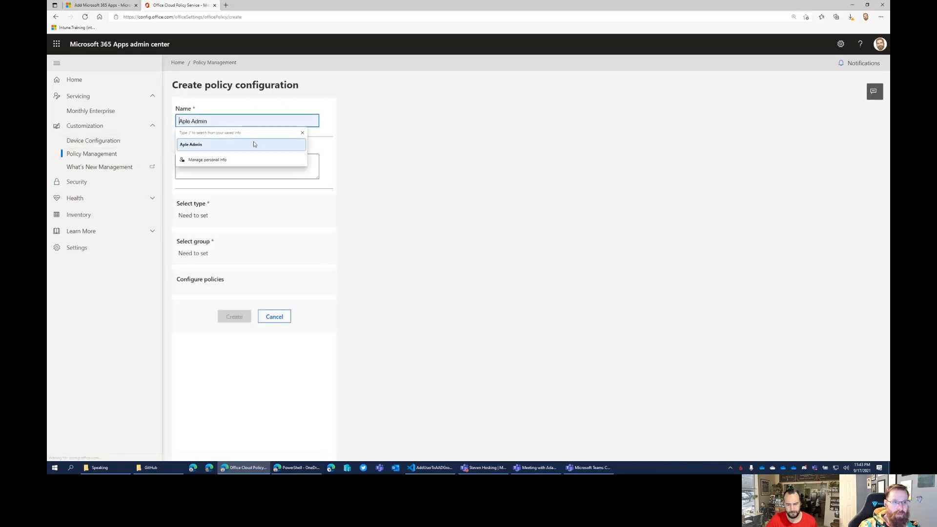
text(Tt)
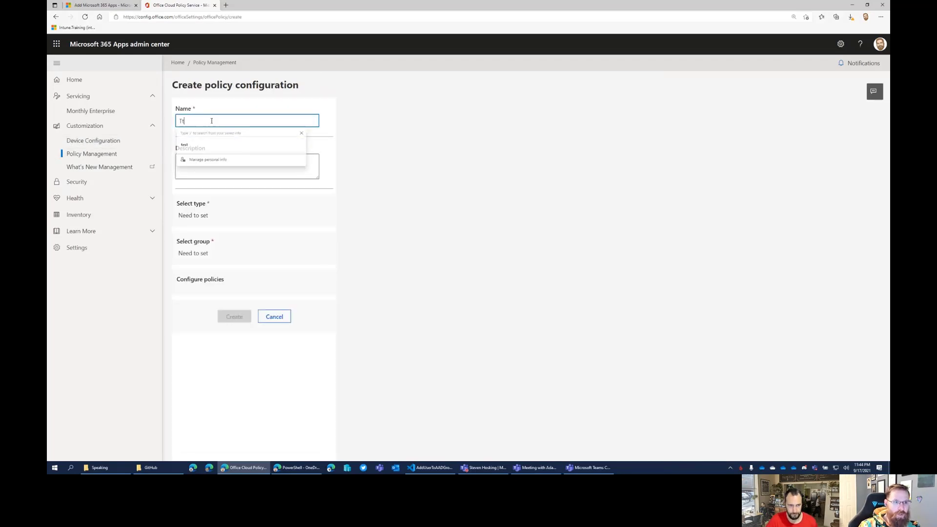
text(eest)
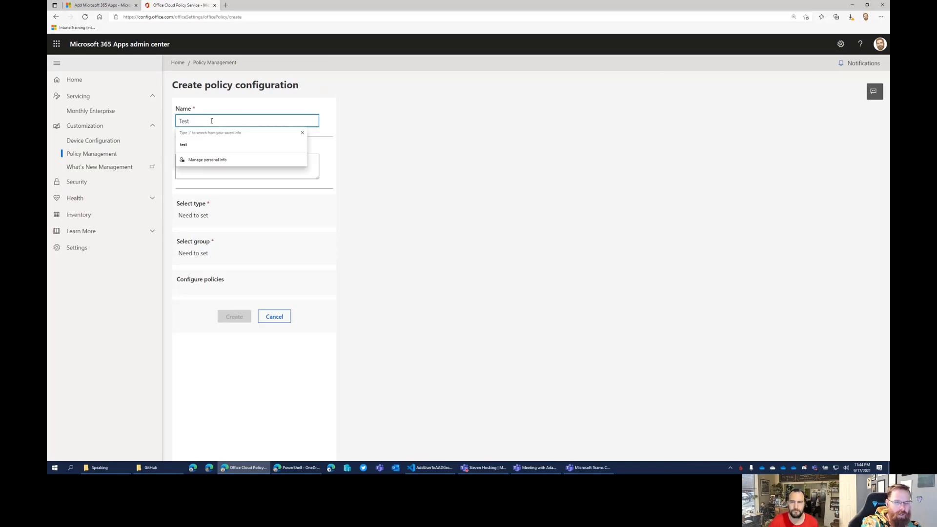
text(Of)
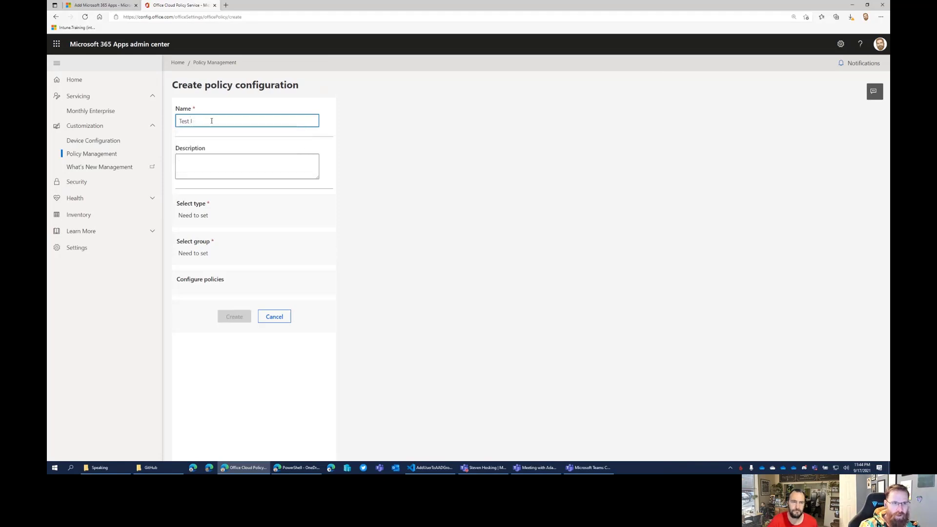
text(fice Policy)
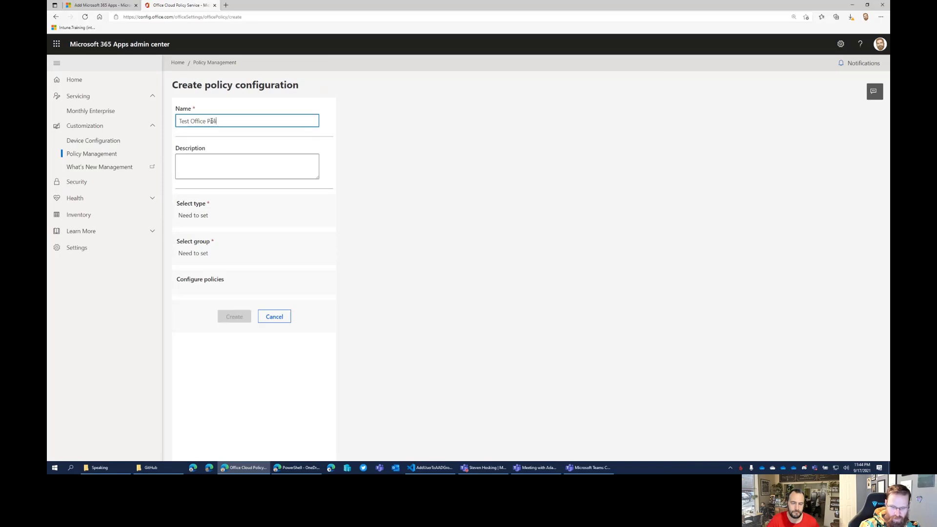
Set the policy configuration's type to apply to users and assign it to the Intune_Licence group
click(251, 214)
click(245, 263)
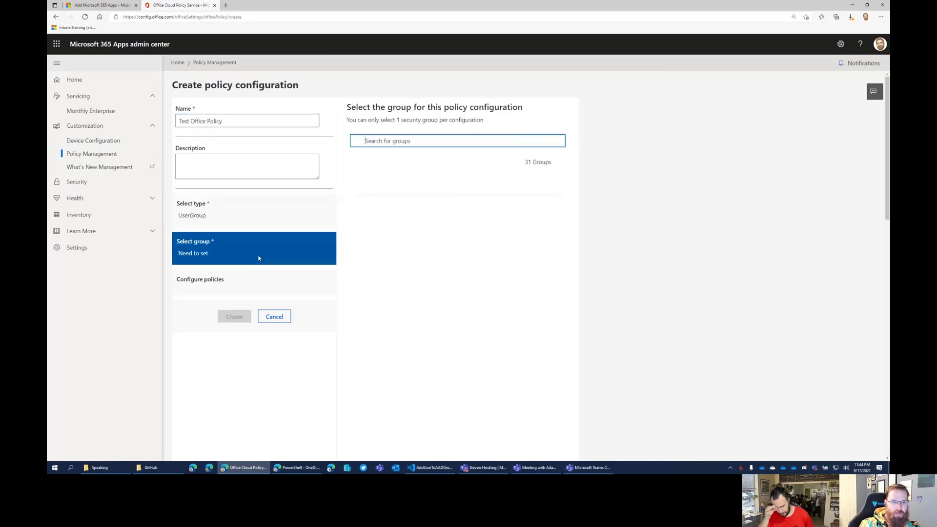
click(378, 318)
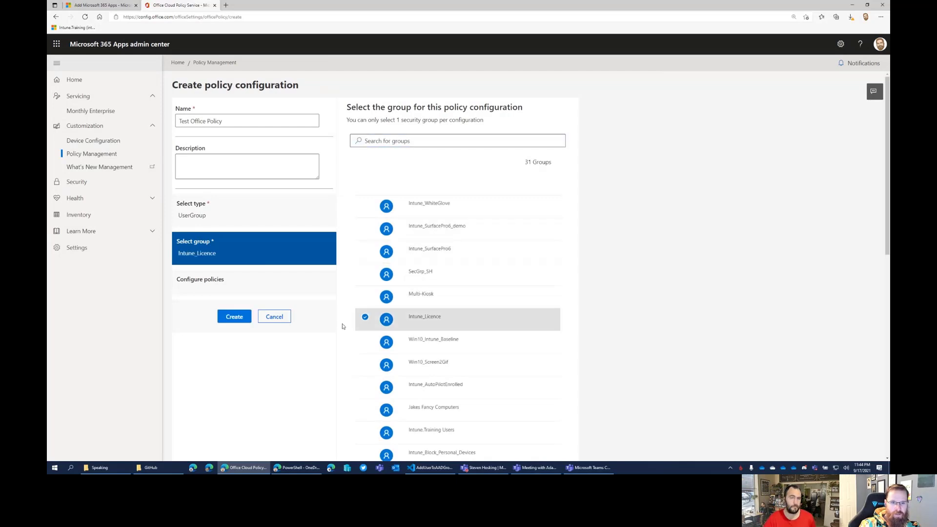
Open the configurable policies and filter them to those with a Security Baseline recommendation
click(228, 287)
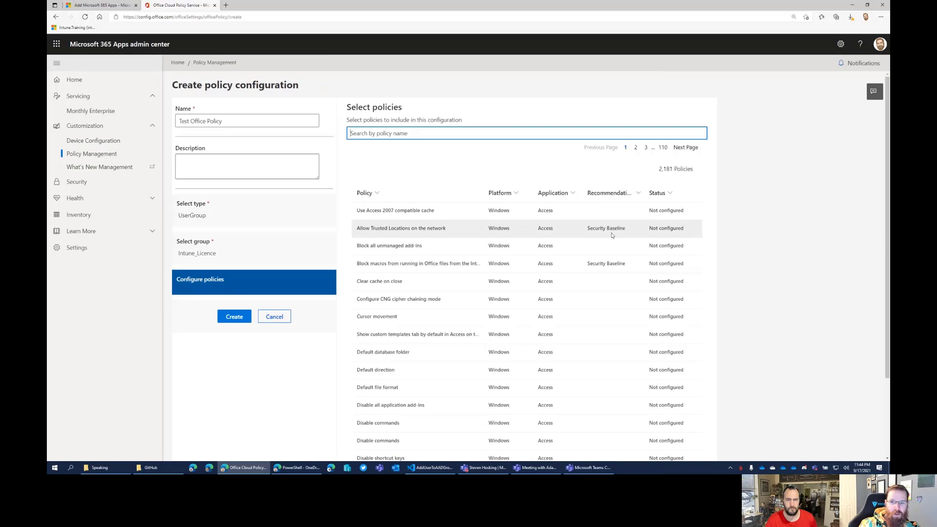
click(639, 193)
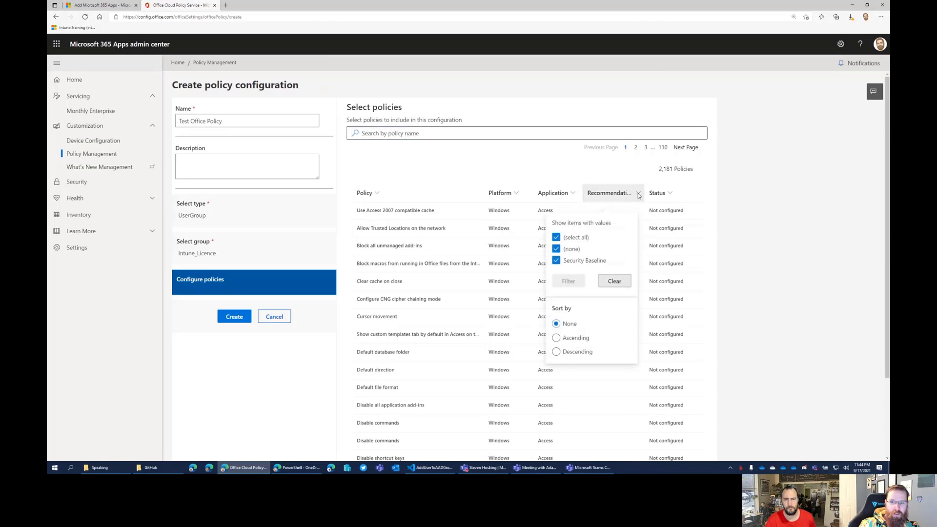
click(556, 249)
click(568, 282)
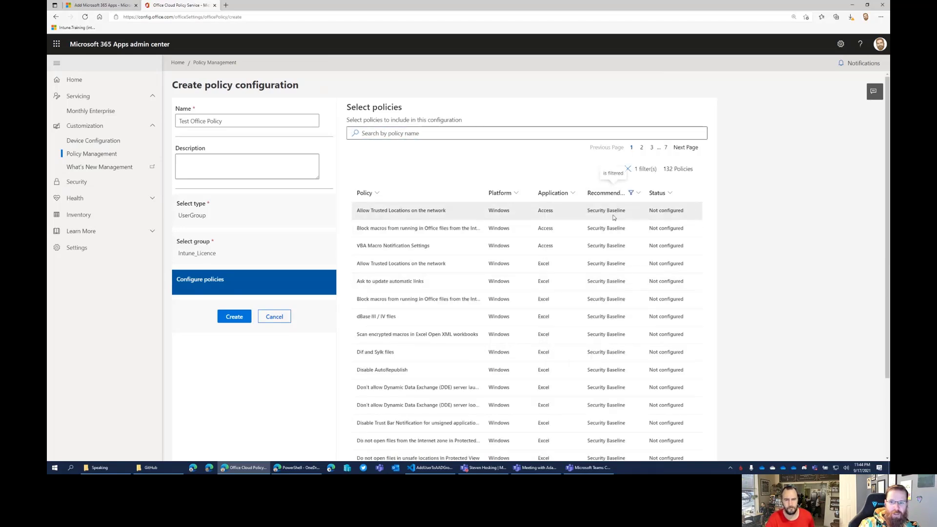
Configure the Access policy Allow Trusted Locations on the network with the Microsoft recommended security baseline
scroll(603, 322, down, 2)
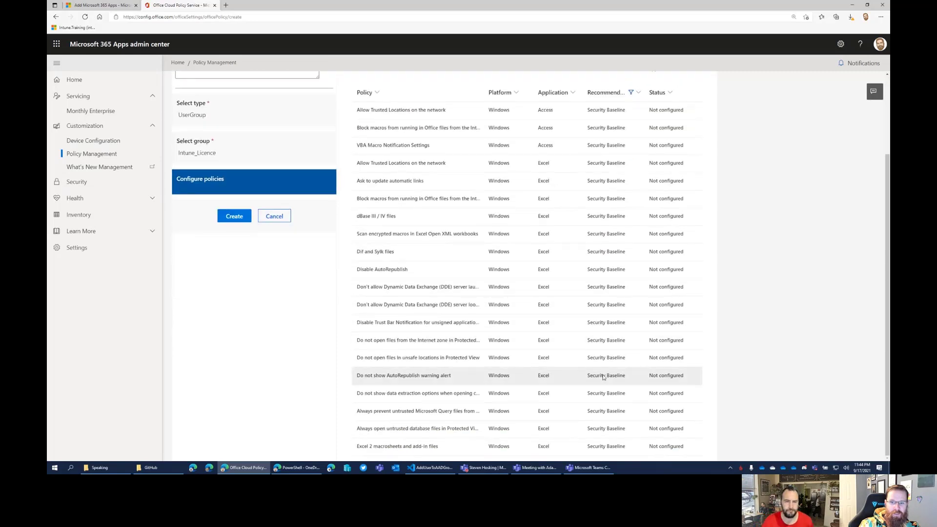
scroll(602, 371, up, 2)
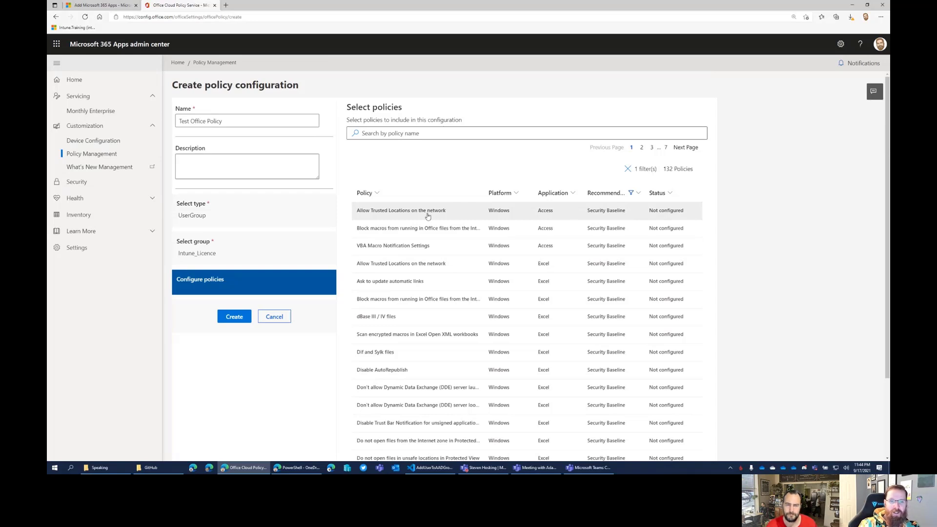
click(389, 211)
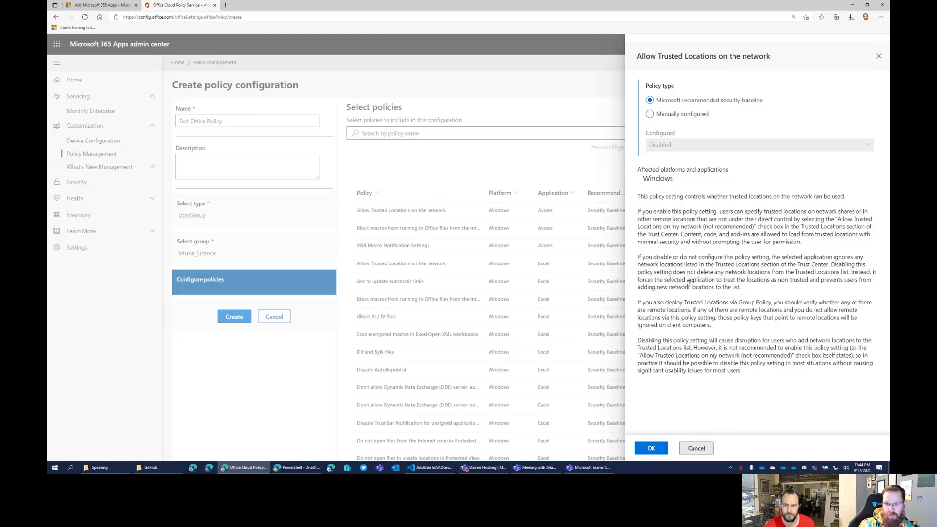
click(654, 453)
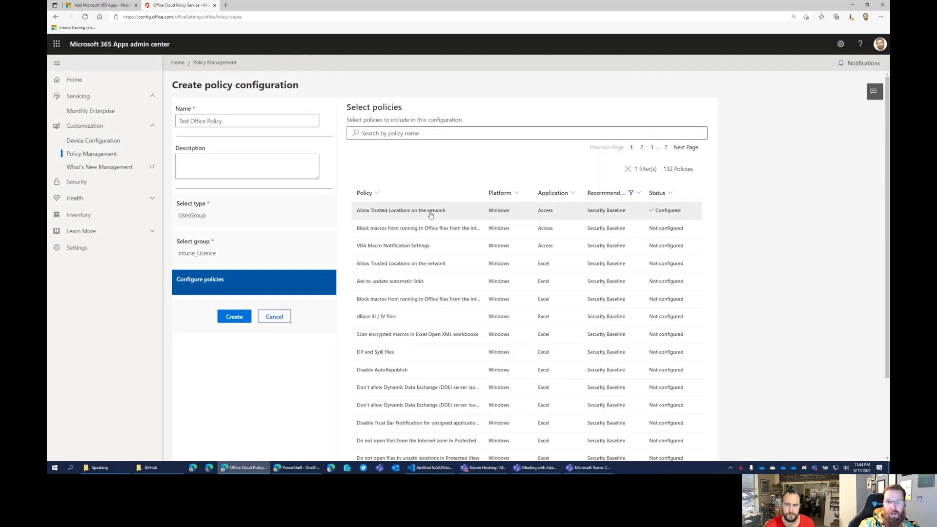
Change the Access policy Allow Trusted Locations on the network to manually configured and set it to Enabled
click(425, 214)
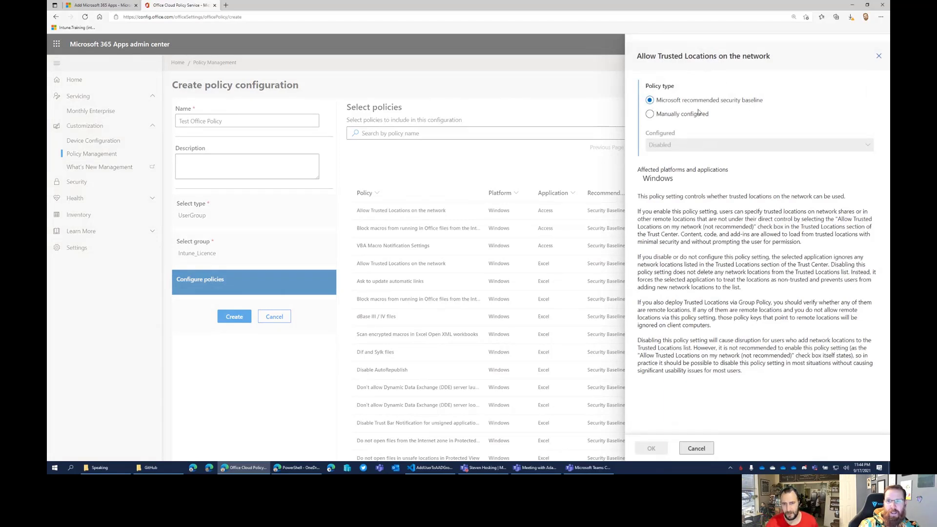
click(651, 114)
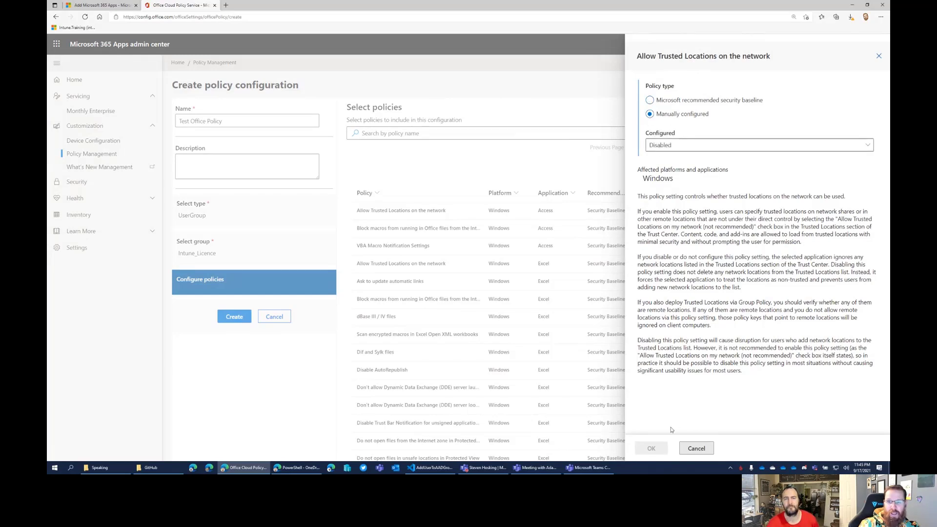
click(672, 145)
click(667, 189)
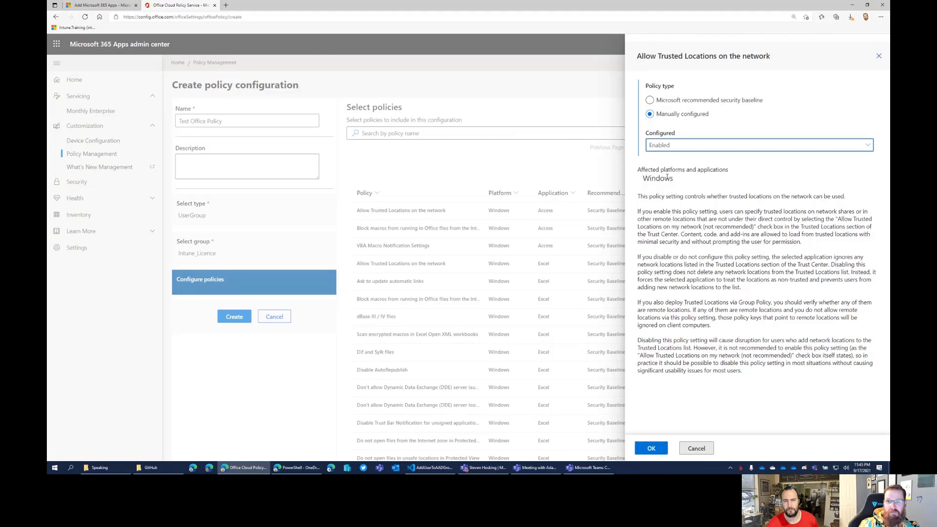
click(652, 448)
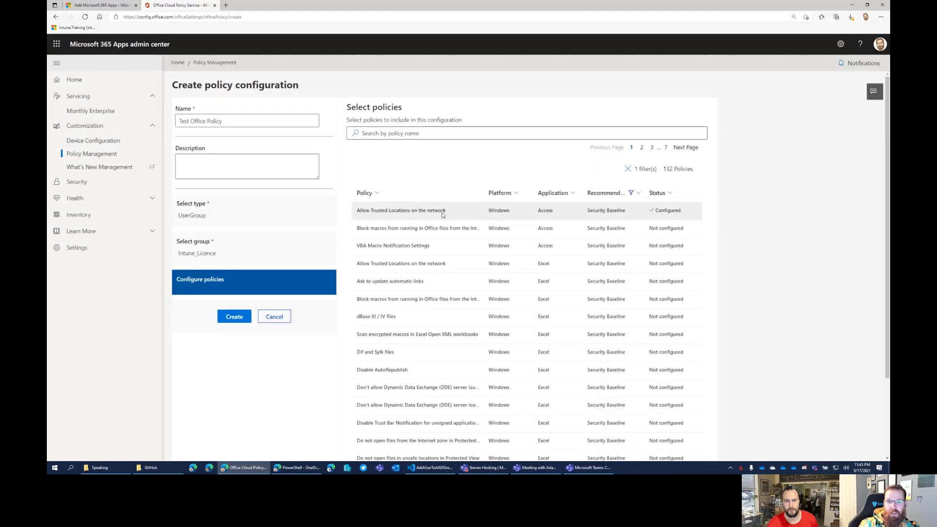
Switch the Access policy Allow Trusted Locations on the network back to the Microsoft recommended security baseline
click(429, 212)
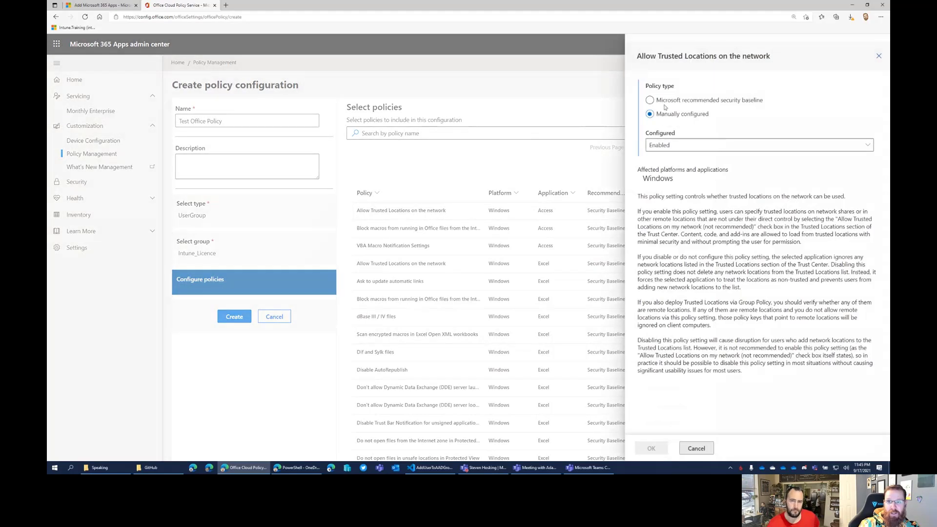
click(649, 100)
click(652, 448)
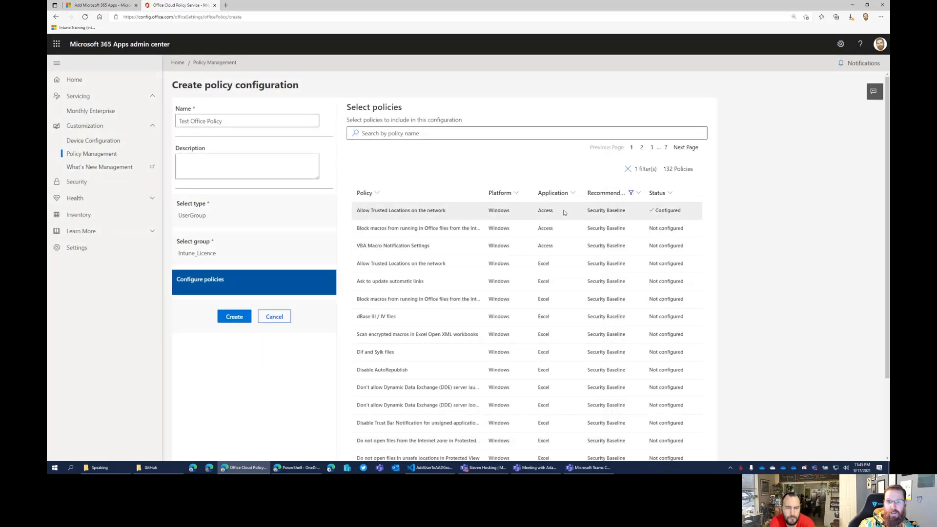
Examine the baseline setting of the Access policy that blocks macros from running in Office files from the Internet
scroll(596, 228, down, 2)
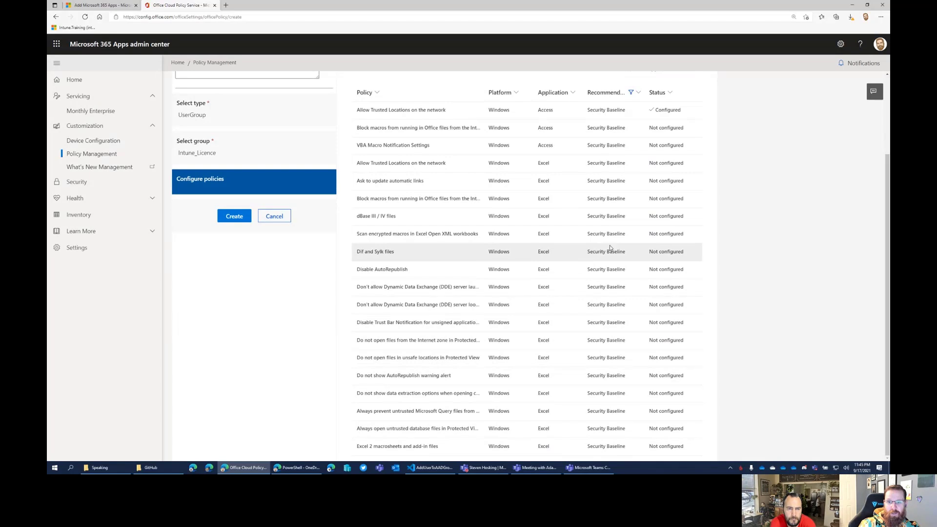
scroll(603, 246, up, 2)
click(442, 233)
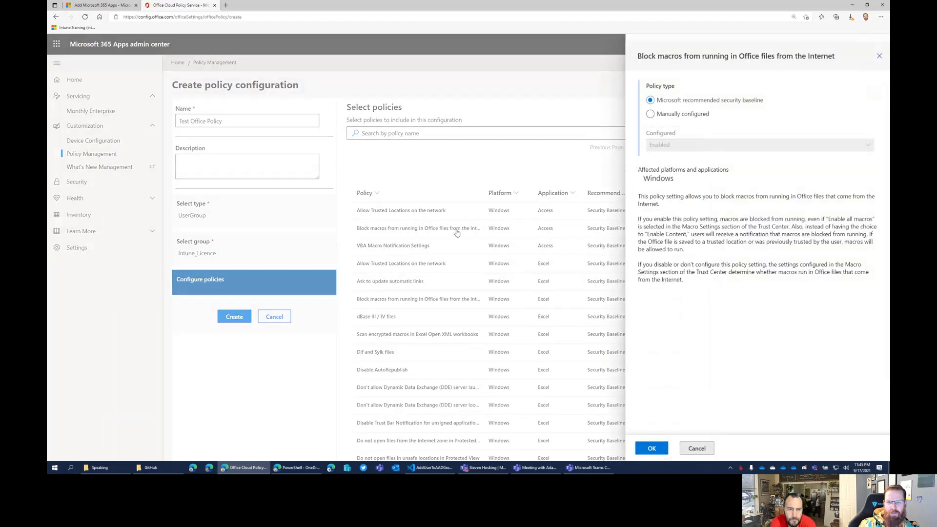
click(880, 57)
Look through the filtered baseline policies and examine the Excel policy Do not show AutoRepublish warning alert
scroll(588, 341, down, 2)
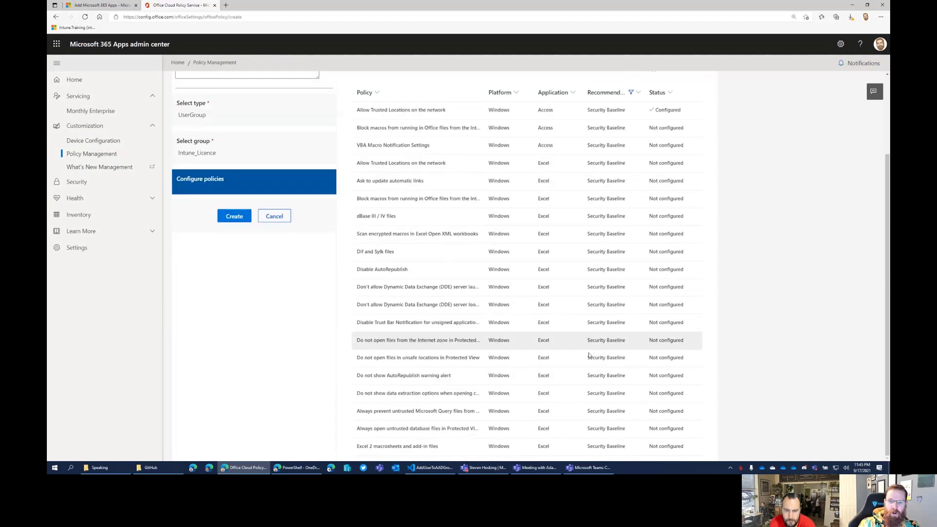
scroll(588, 351, up, 2)
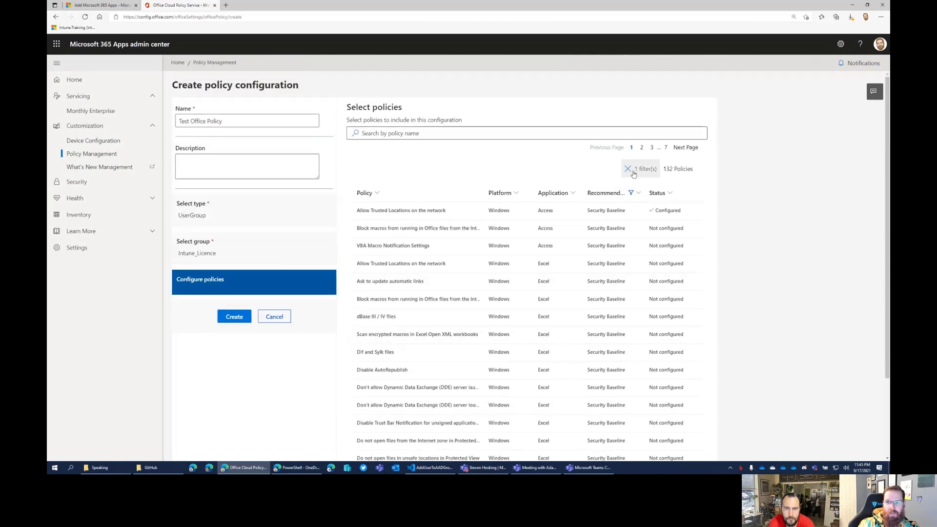
scroll(539, 407, down, 2)
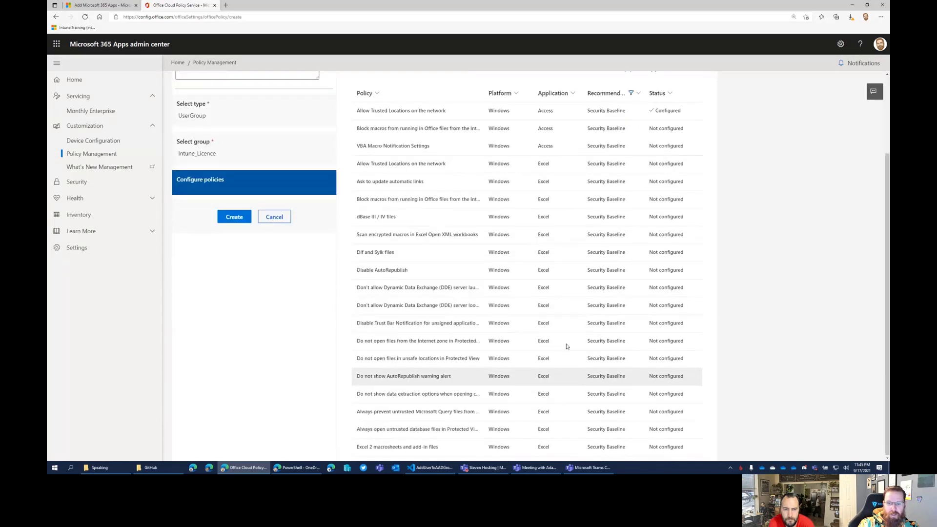
click(432, 377)
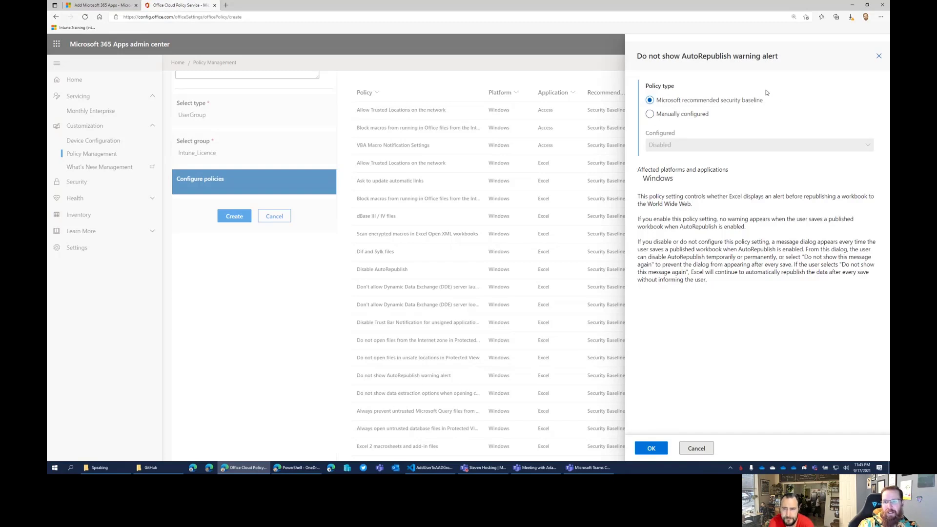
click(880, 57)
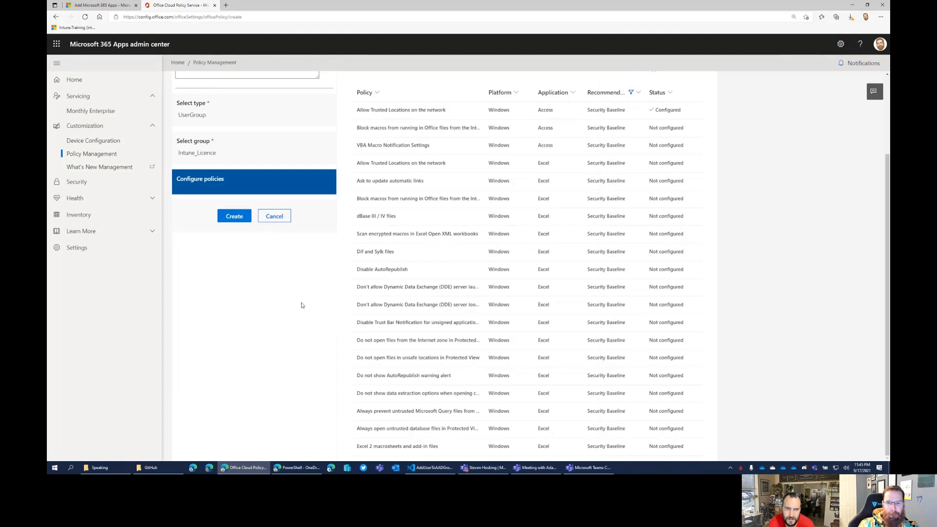
Create the Test Office Policy configuration with the policy settings chosen
scroll(298, 307, up, 3)
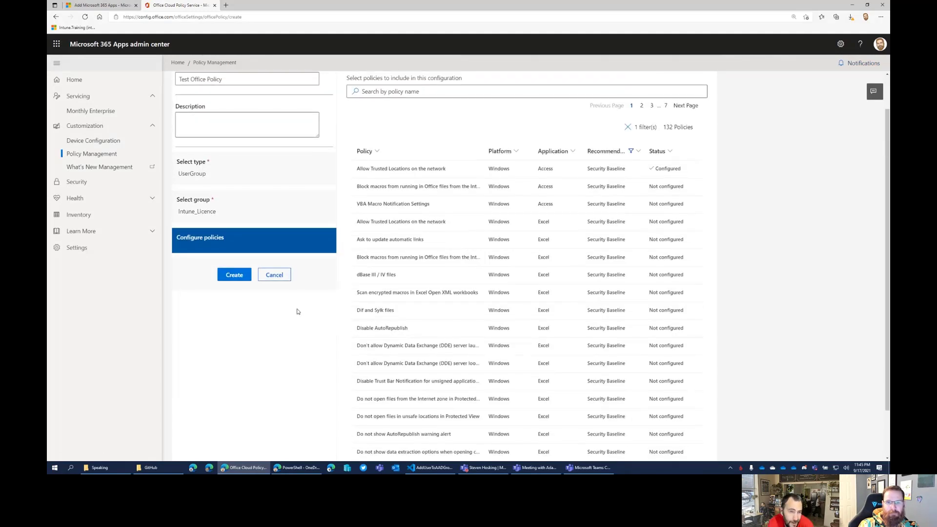
click(574, 194)
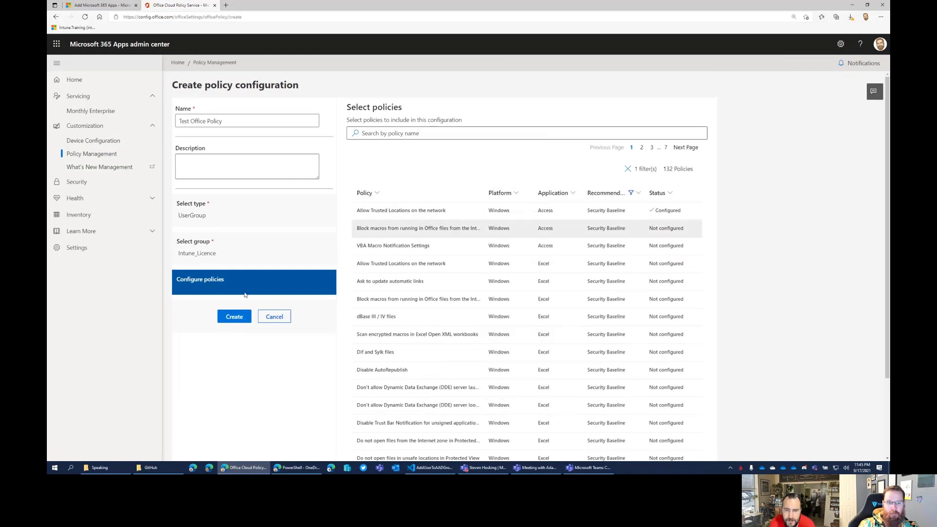
click(235, 317)
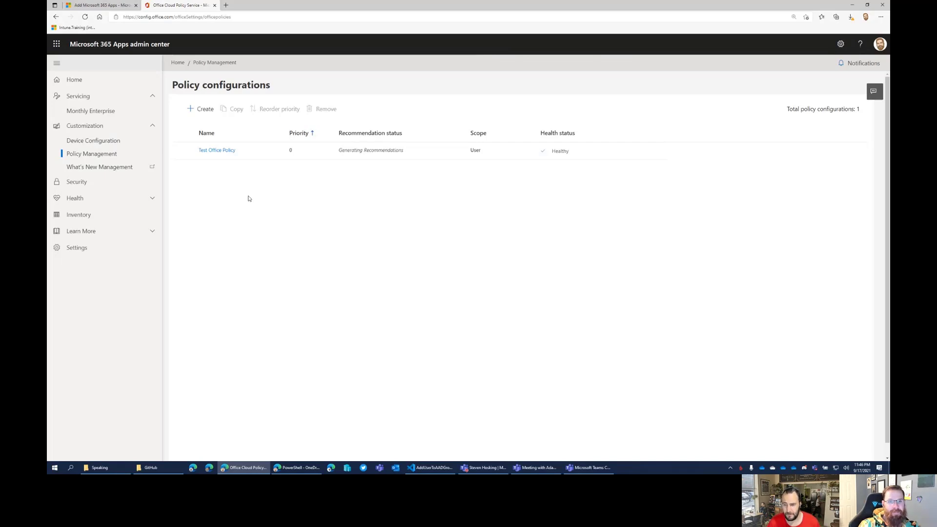
Visit the device configuration page and return to the list of policy configurations
click(88, 155)
click(97, 143)
click(93, 155)
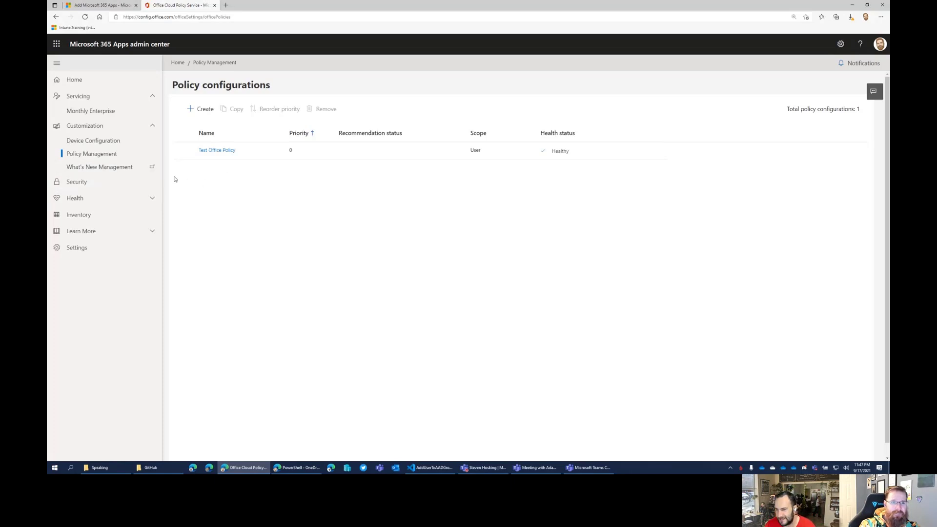
Open What's New Management and try selecting the One-click writing suggestions feature under Version 2108
click(117, 171)
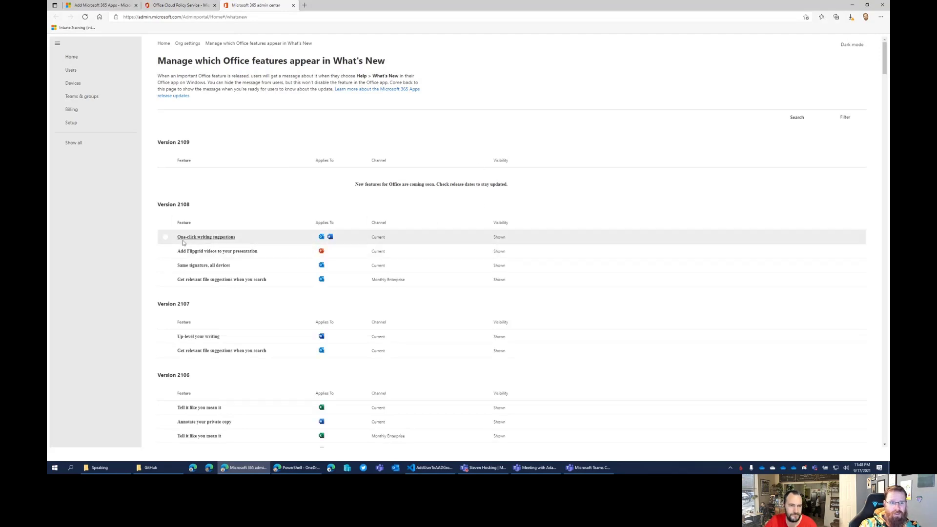
click(166, 239)
click(166, 239)
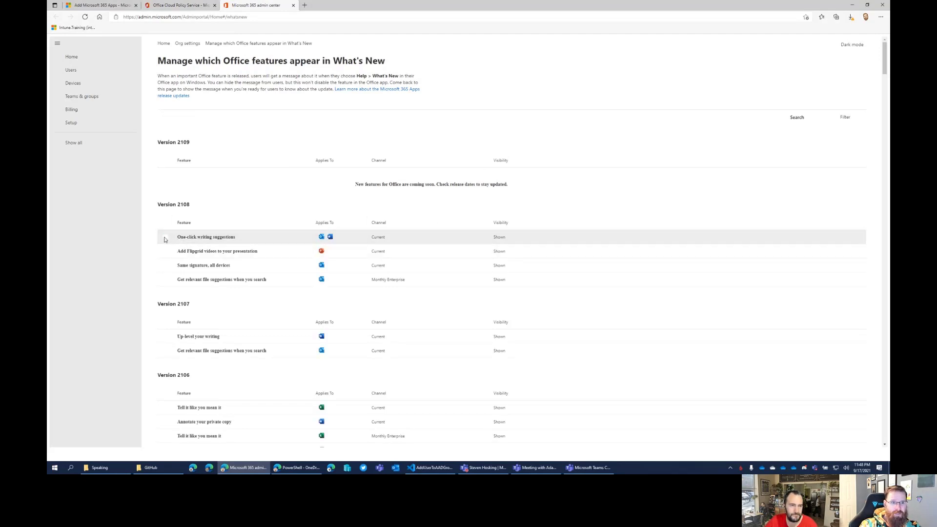
Select the One-click writing suggestions feature under Version 2108 and open its details with the option to hide it from users
click(166, 238)
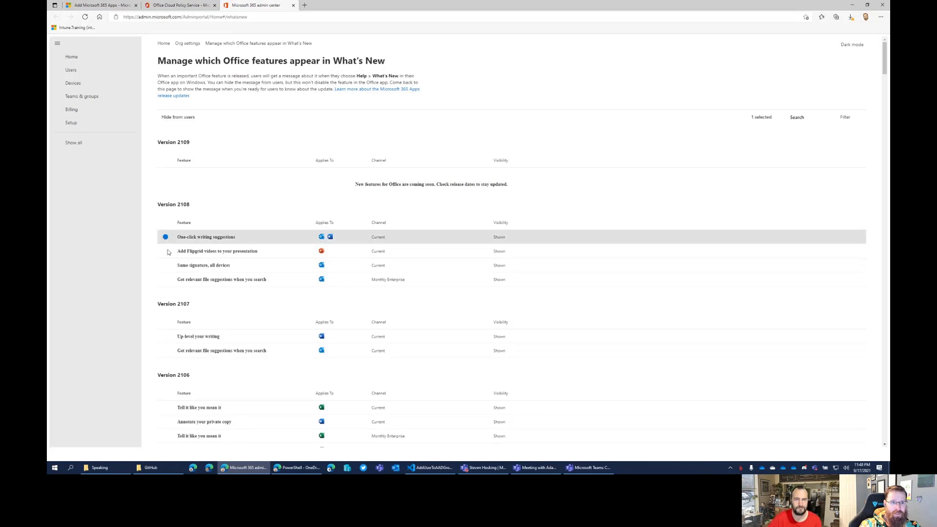
click(172, 118)
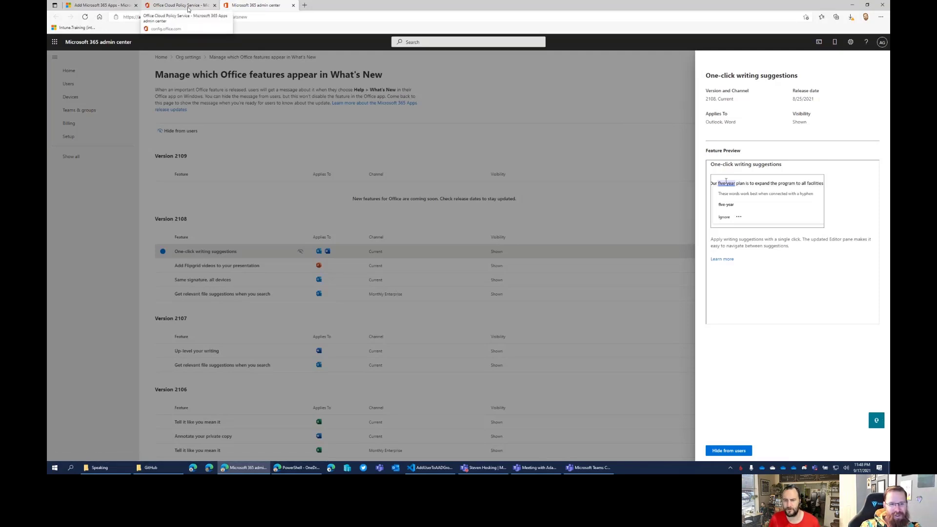
Return to the Microsoft 365 Apps admin center and examine the Test Office Policy status in Security Policy Advisor
click(188, 8)
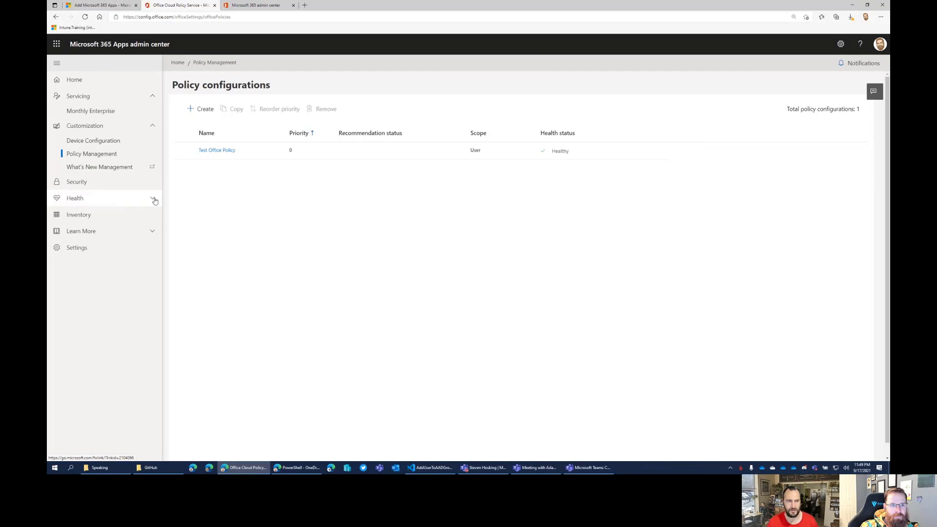
click(98, 183)
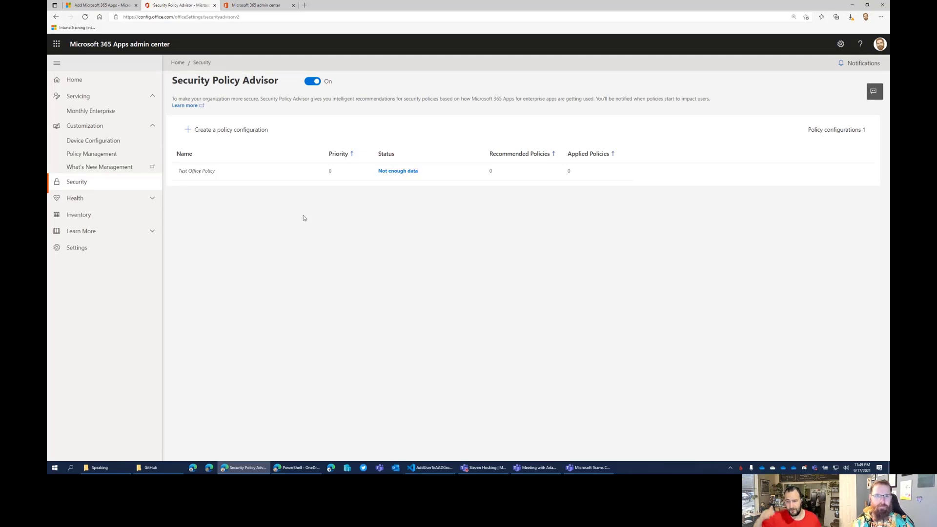
click(389, 171)
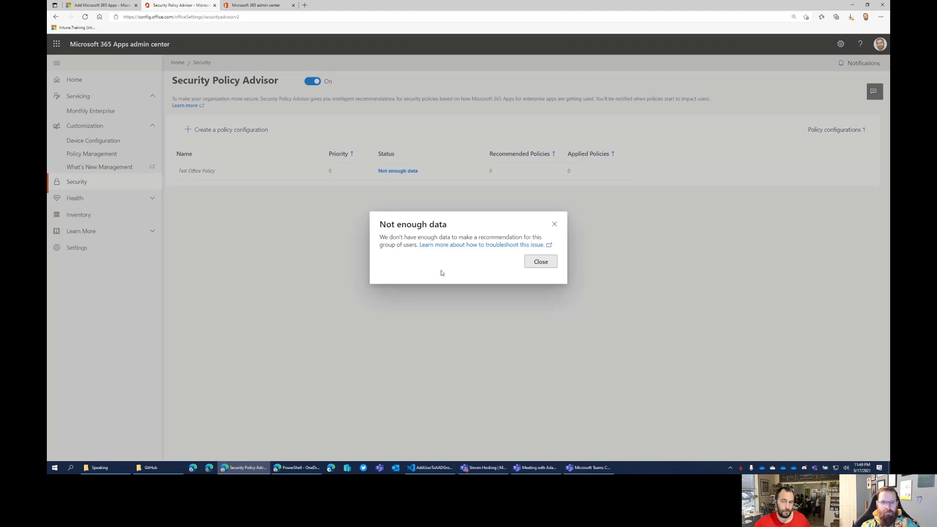
click(552, 264)
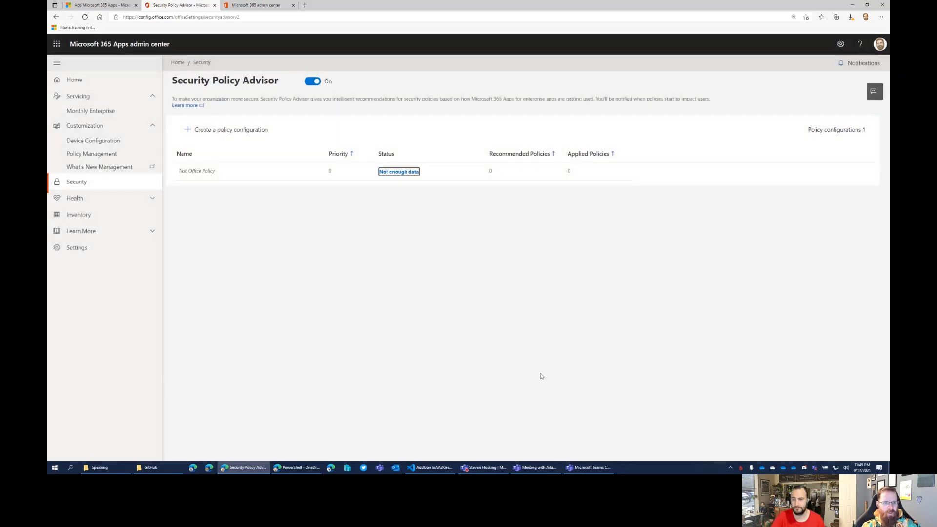
Open the Apps Health app metrics, examine the metrics available for Access, and return to the list of all apps
click(153, 199)
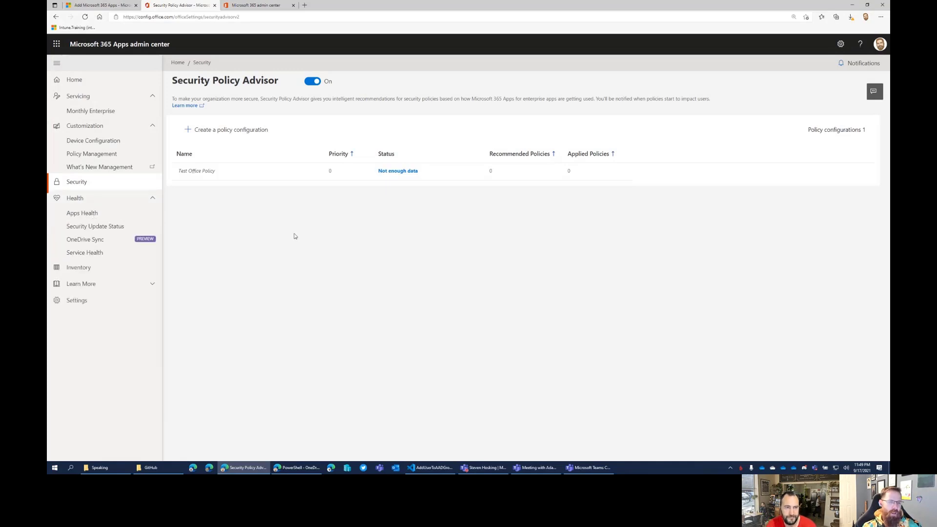
click(104, 218)
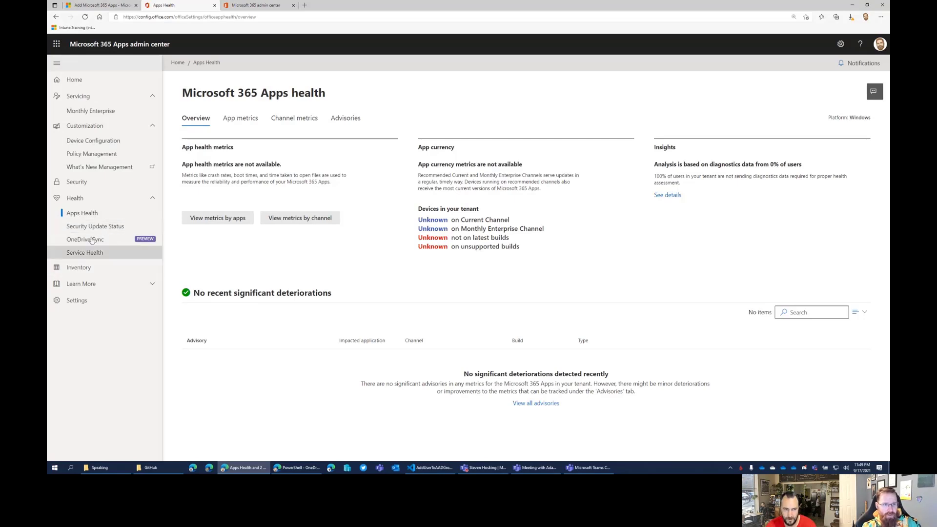
click(252, 123)
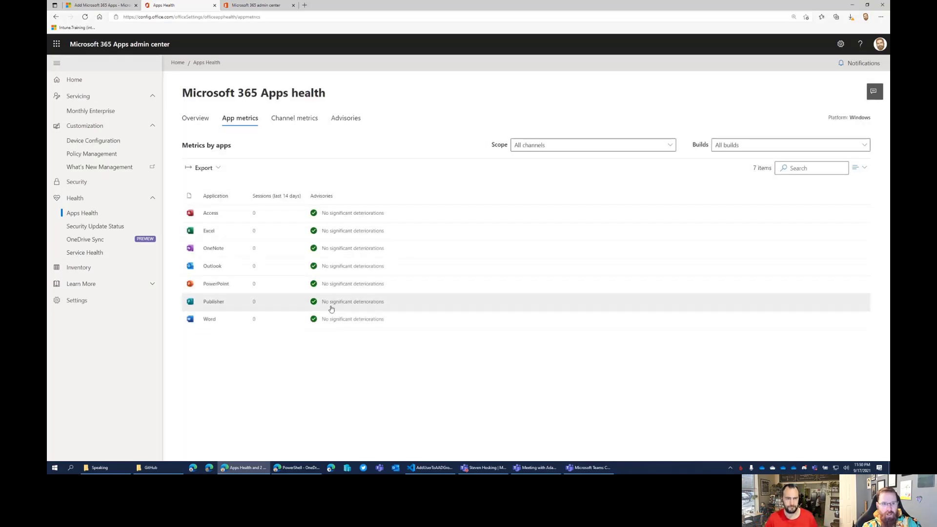
click(210, 214)
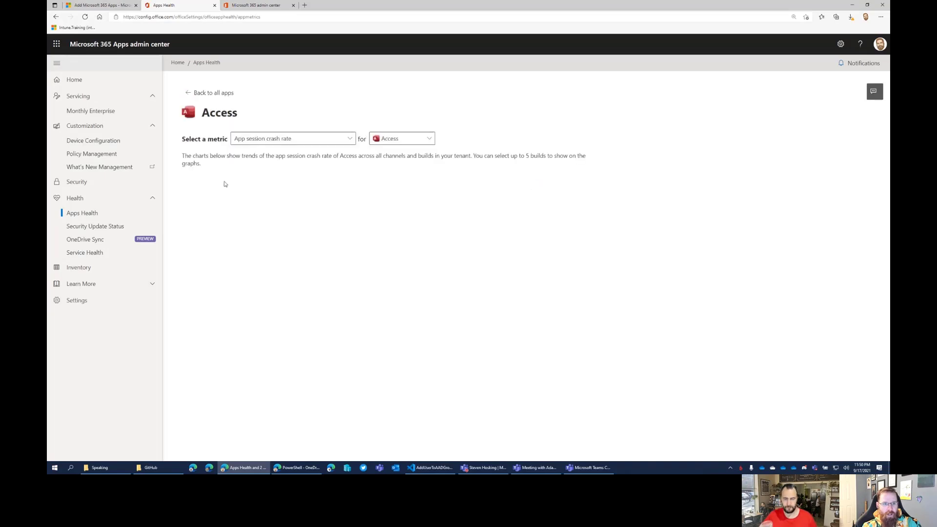
click(295, 140)
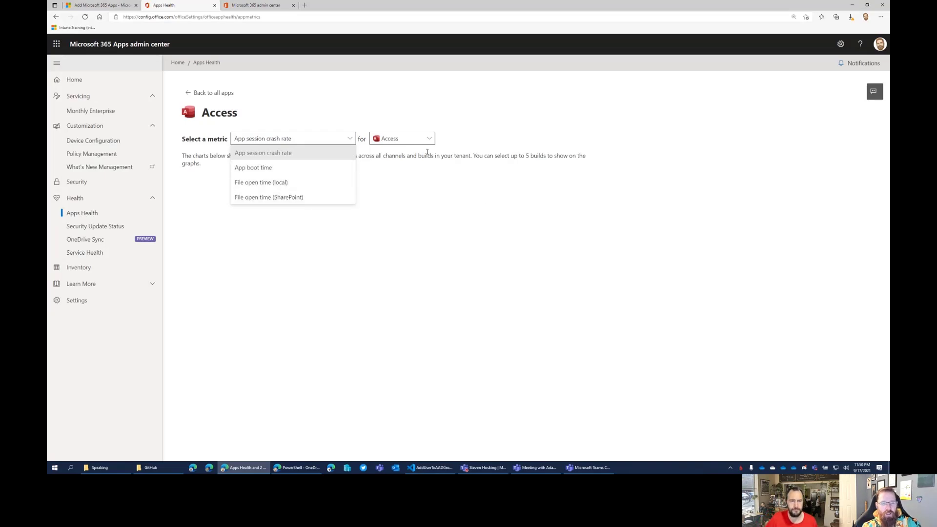
click(213, 95)
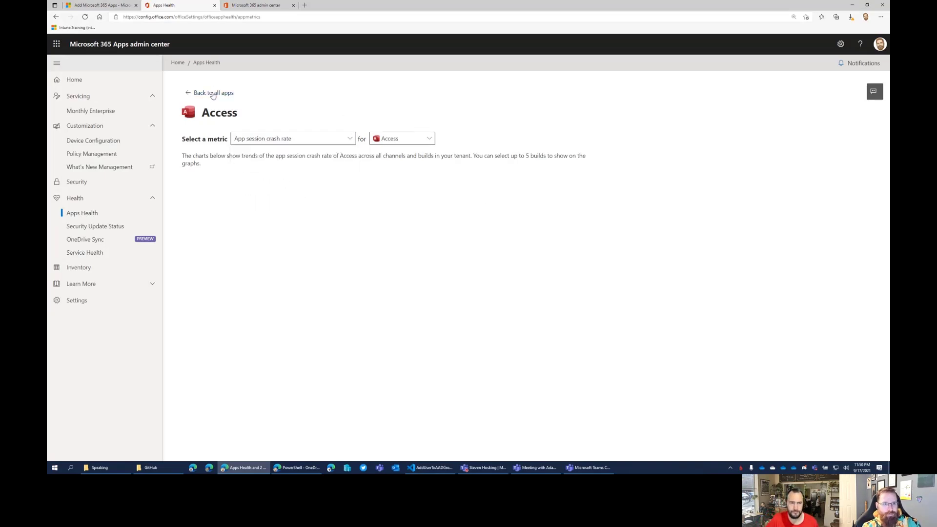
click(213, 92)
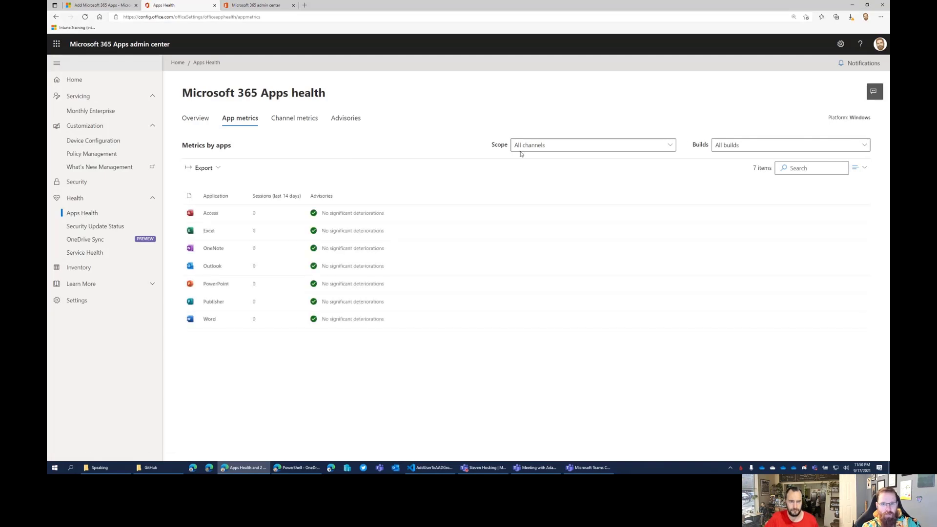
Review the Apps Health advisories and overview, ending on the app metrics
click(356, 118)
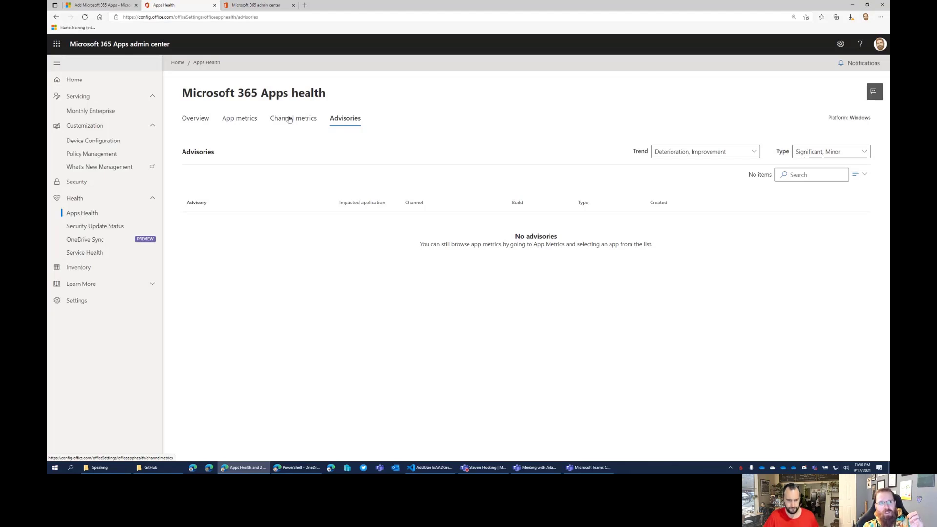
click(200, 123)
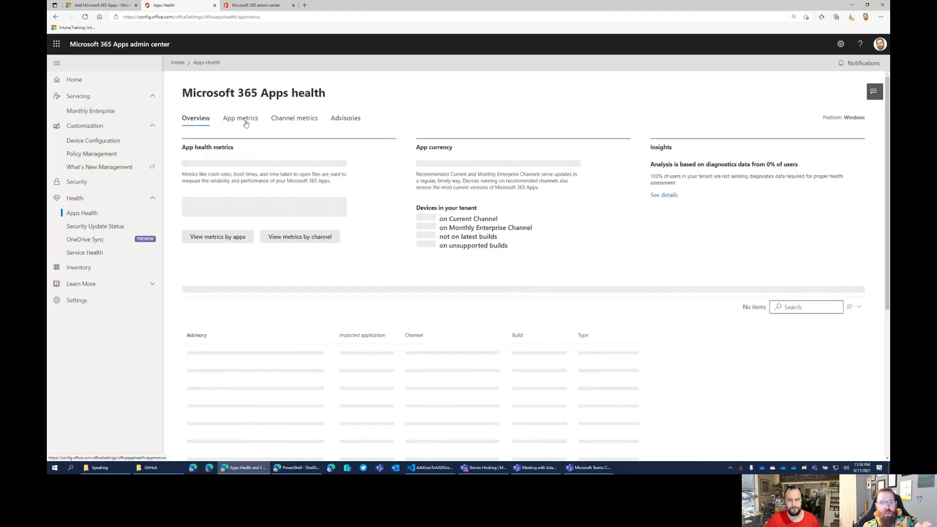
click(247, 123)
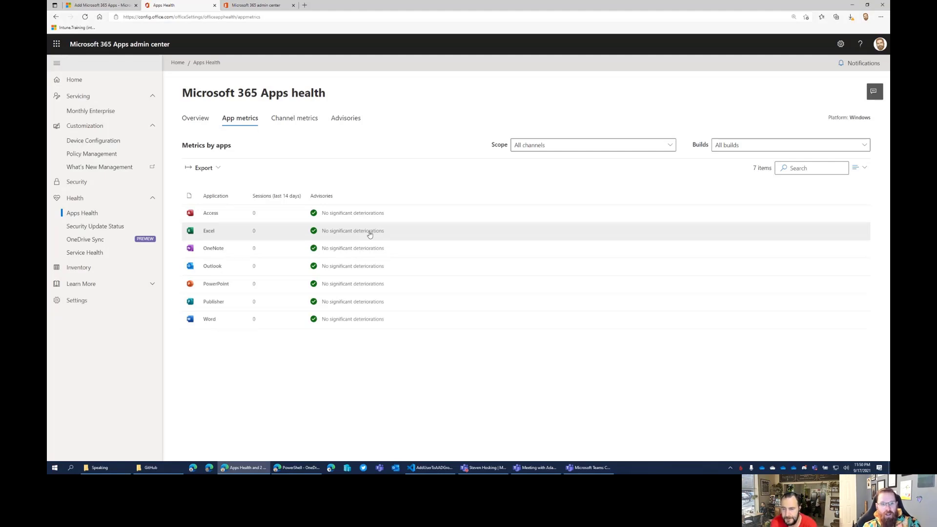
Switch to the Microsoft Endpoint Manager admin center and open the Endpoint analytics overview from the reports
click(117, 6)
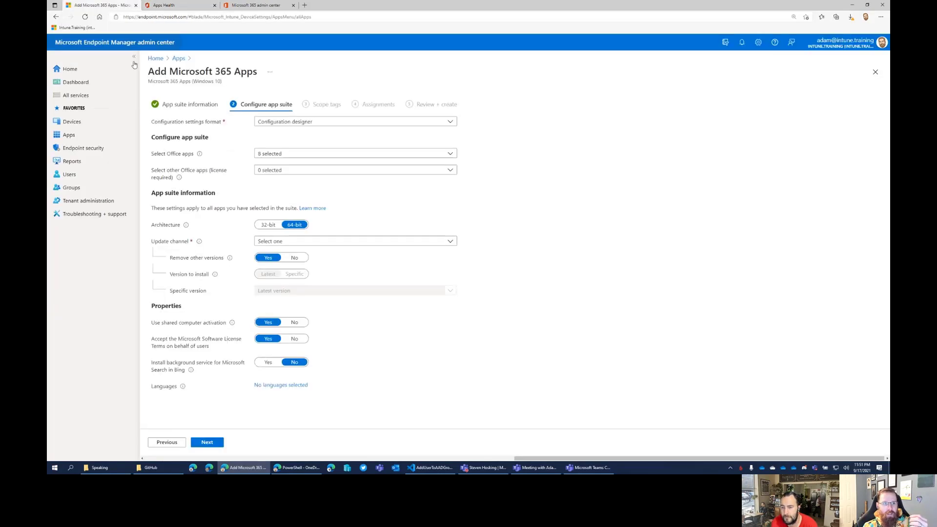
click(74, 163)
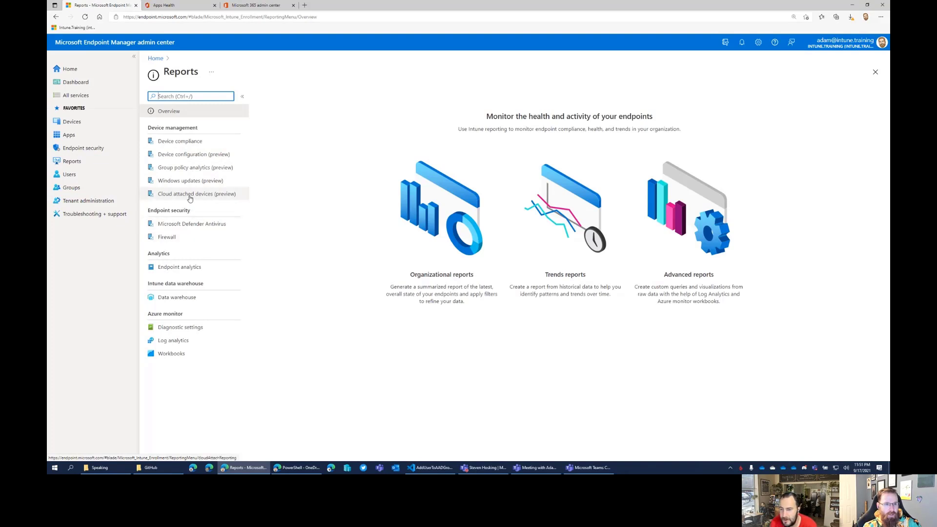
click(187, 268)
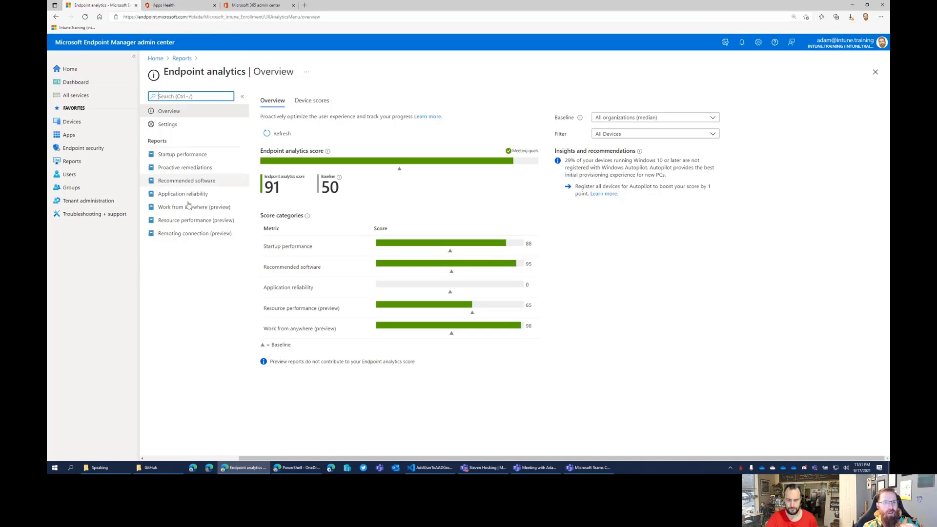
click(224, 272)
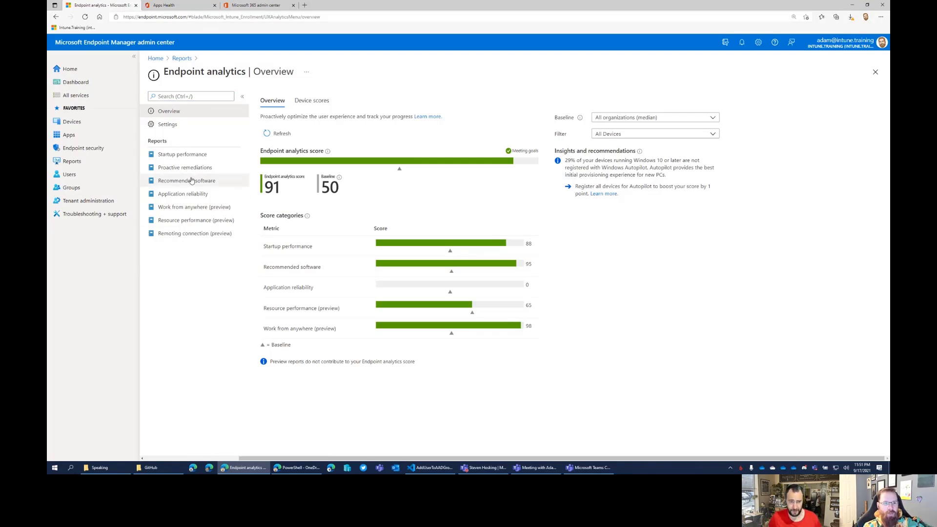
Examine the Application reliability report by app, model, device and OS version performance
click(189, 157)
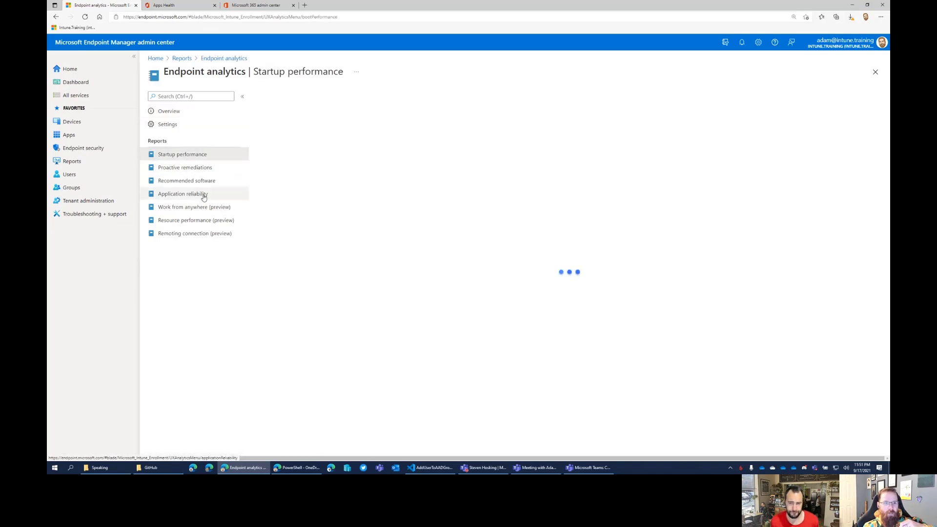
click(188, 198)
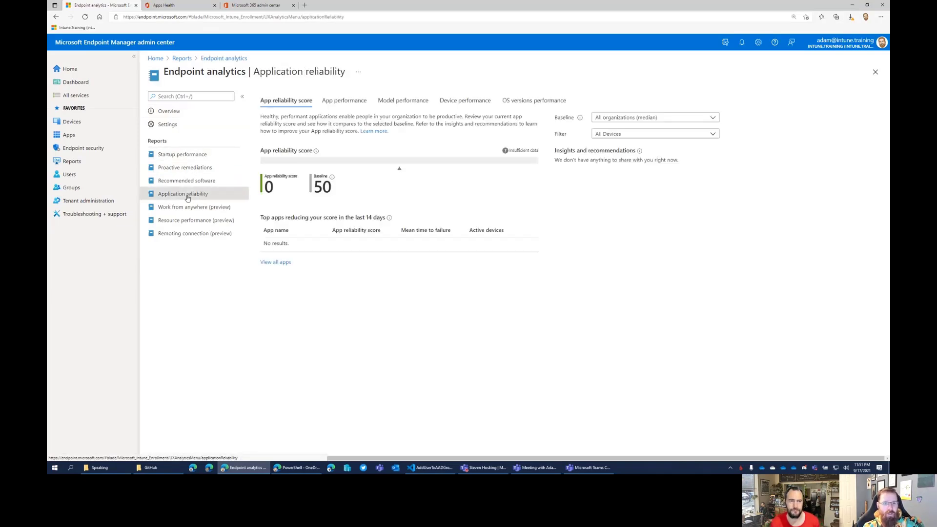
click(354, 106)
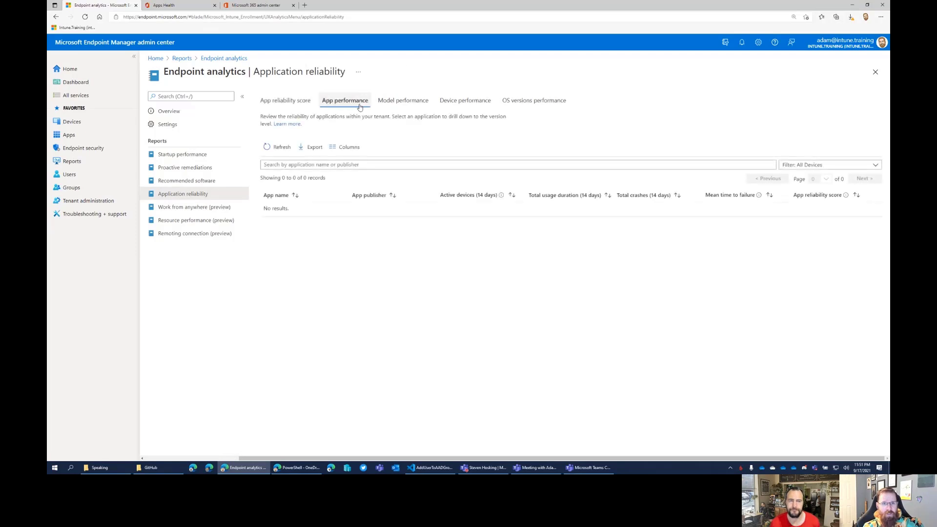
click(389, 100)
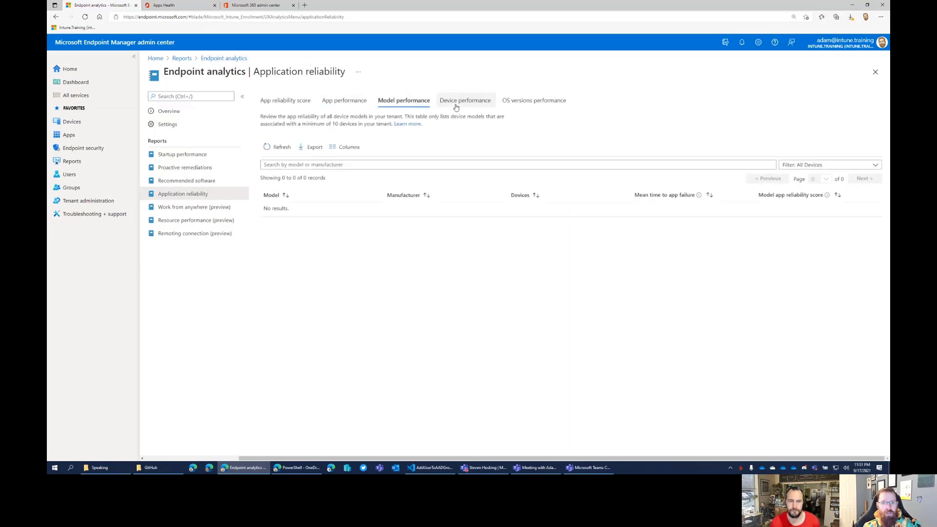
click(456, 103)
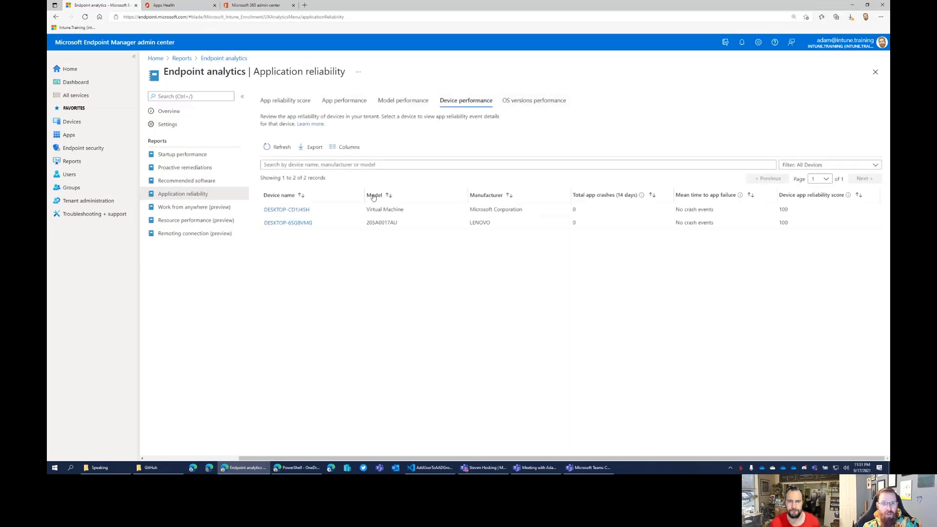
click(522, 102)
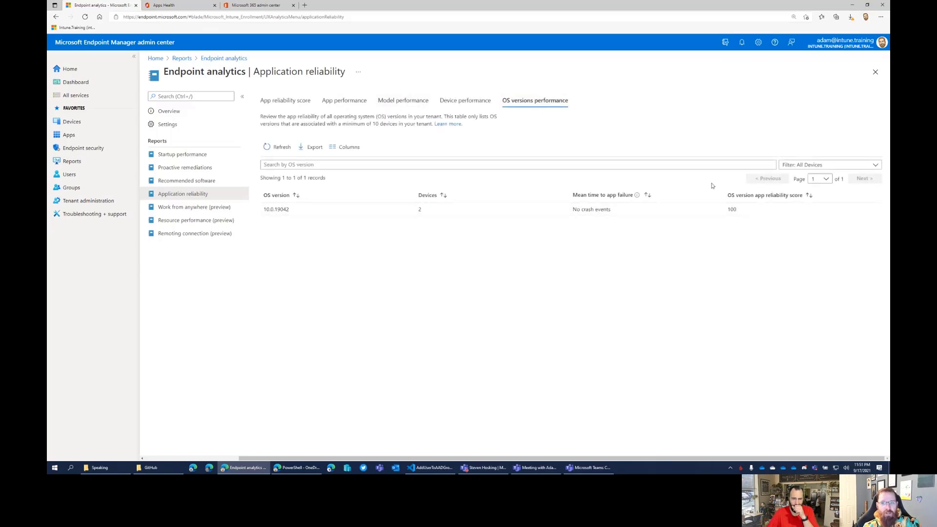
Switch back to the Microsoft 365 Apps admin center and review the Security Update Status, Service Health and OneDrive Sync pages
click(198, 9)
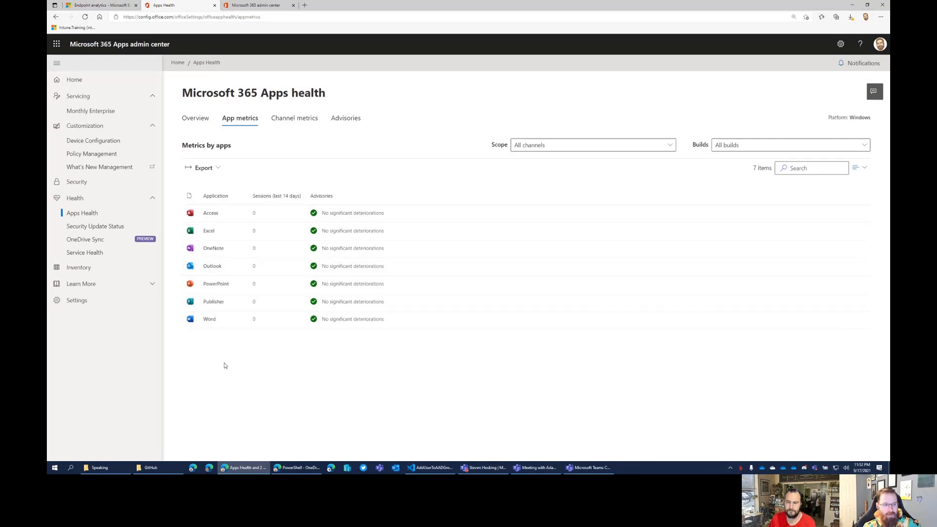
click(107, 232)
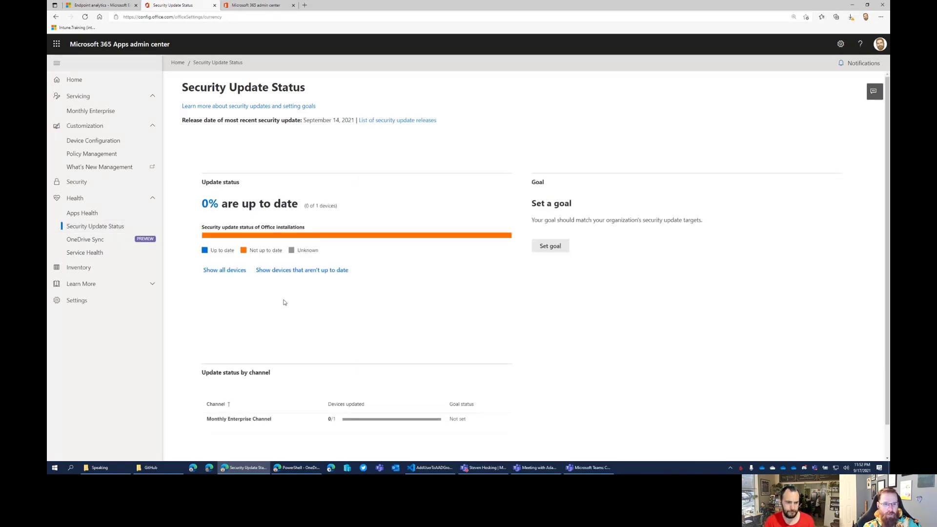
scroll(285, 301, down, 1)
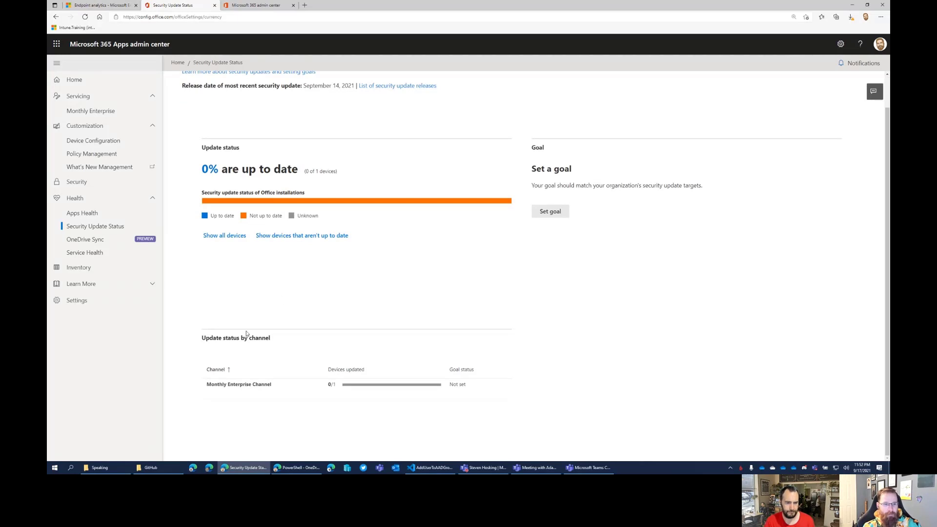
click(95, 255)
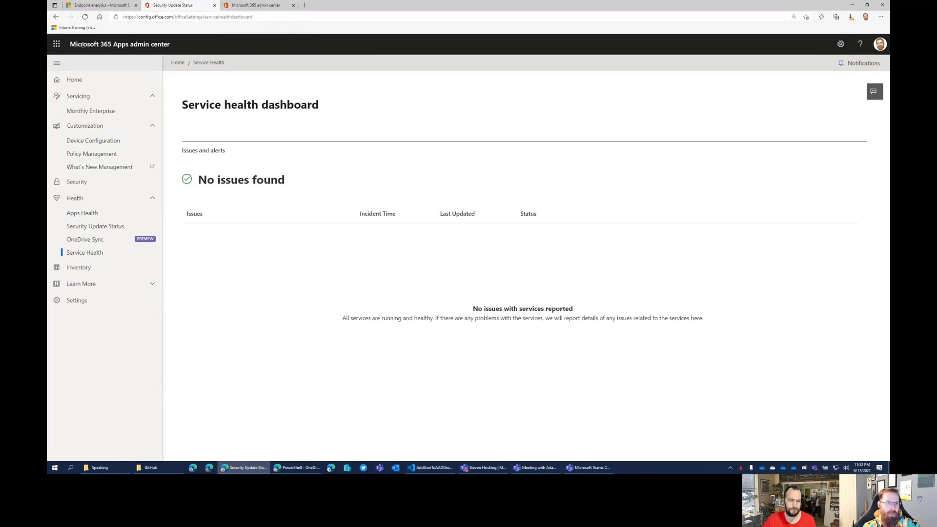
drag(71, 45, 128, 46)
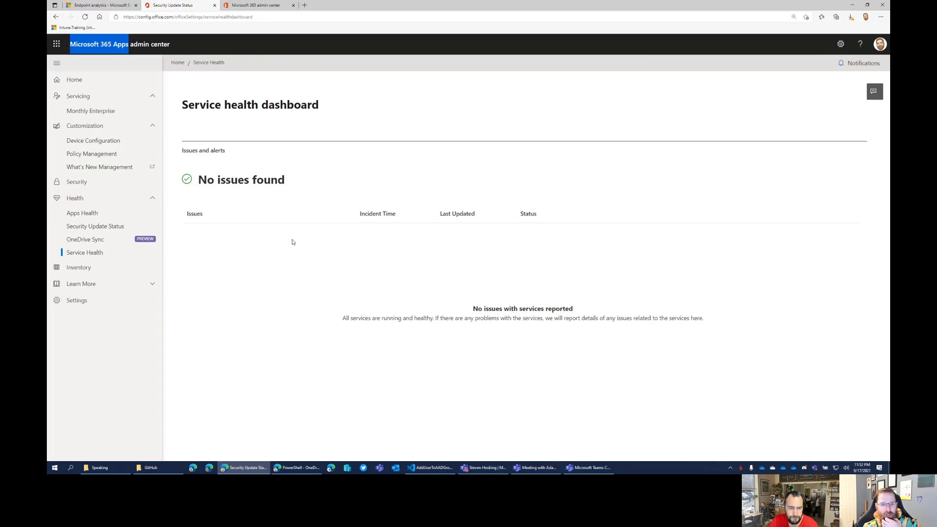
click(120, 243)
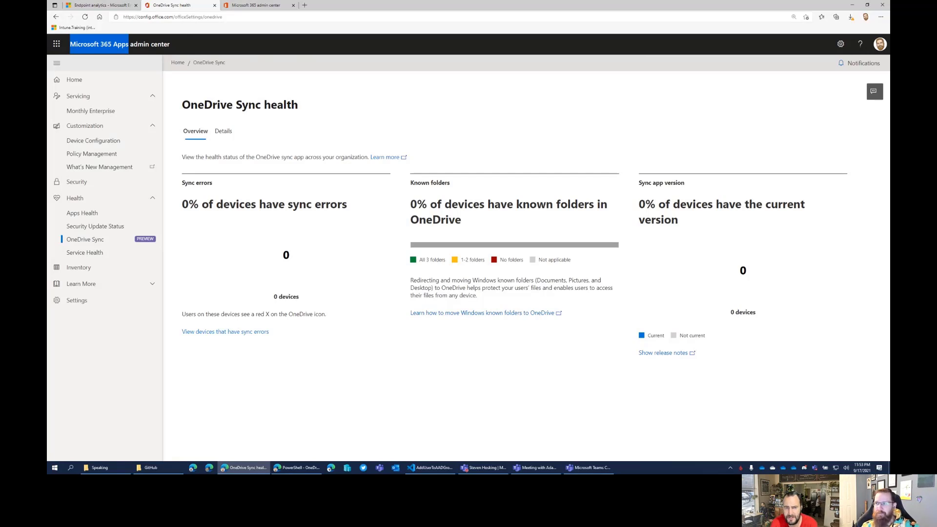
Open a new browser window and move it out of the shared screen area
right_click(297, 468)
click(280, 433)
drag(359, 9, 361, 0)
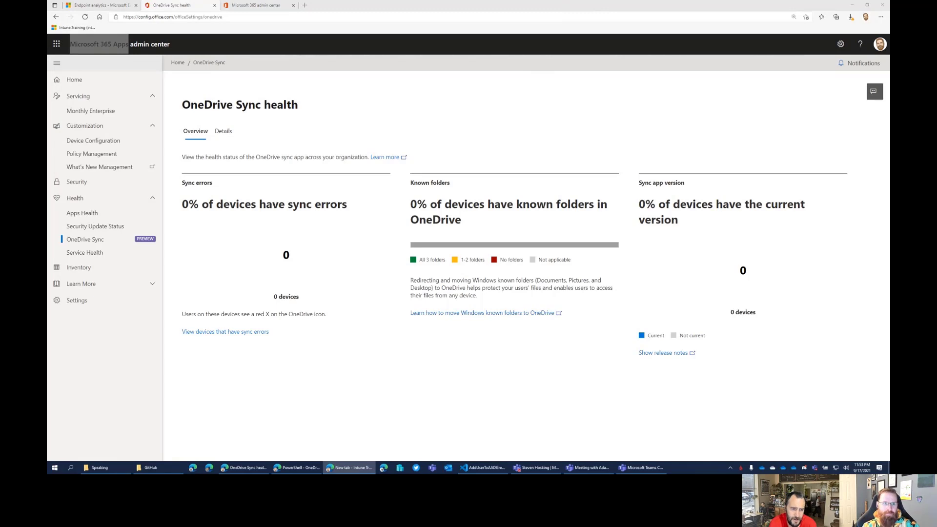
Copy the tenant association key from the Microsoft 365 Apps admin center settings
click(86, 300)
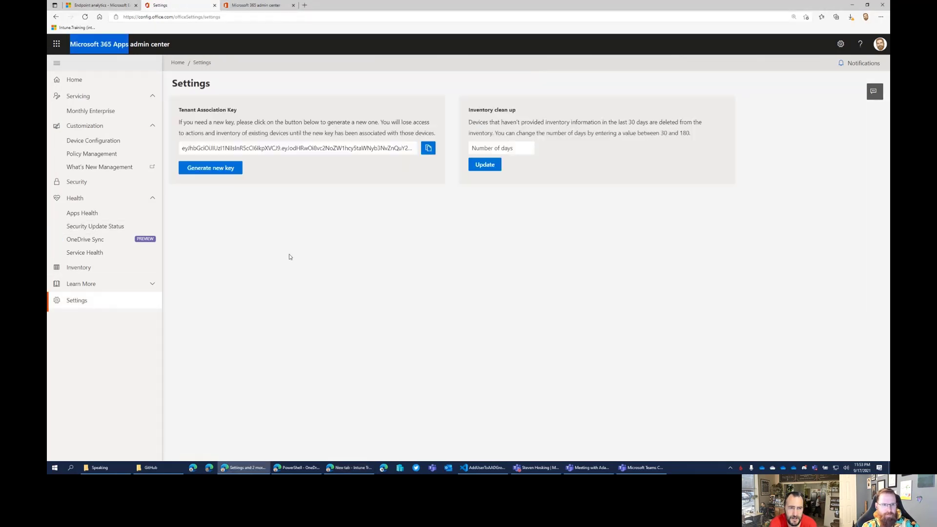
click(428, 148)
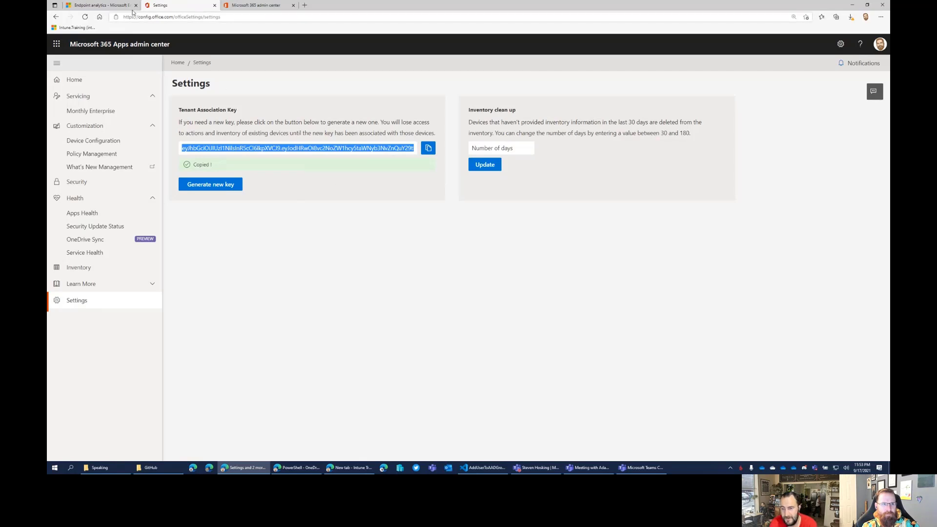
Switch to the Microsoft Endpoint Manager admin center and start a new device configuration profile for the Windows 10 and later platform
click(118, 6)
click(71, 124)
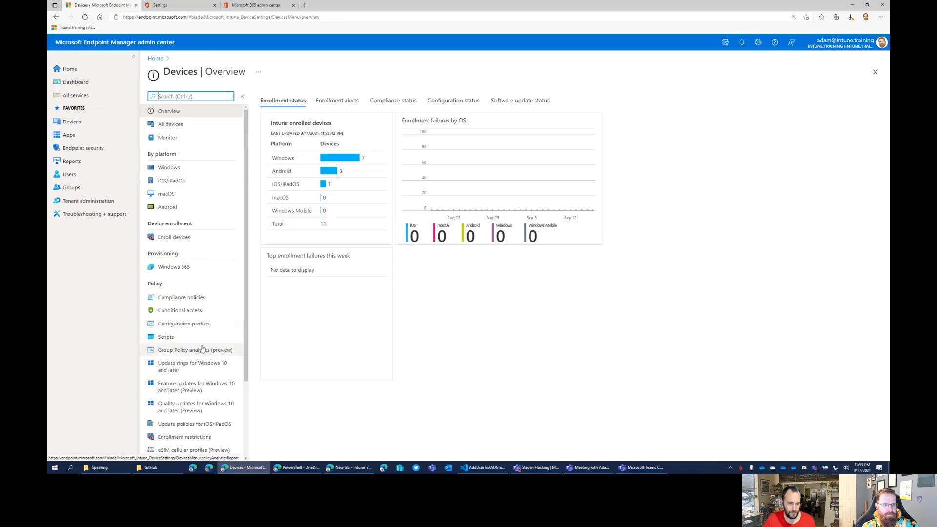
click(189, 325)
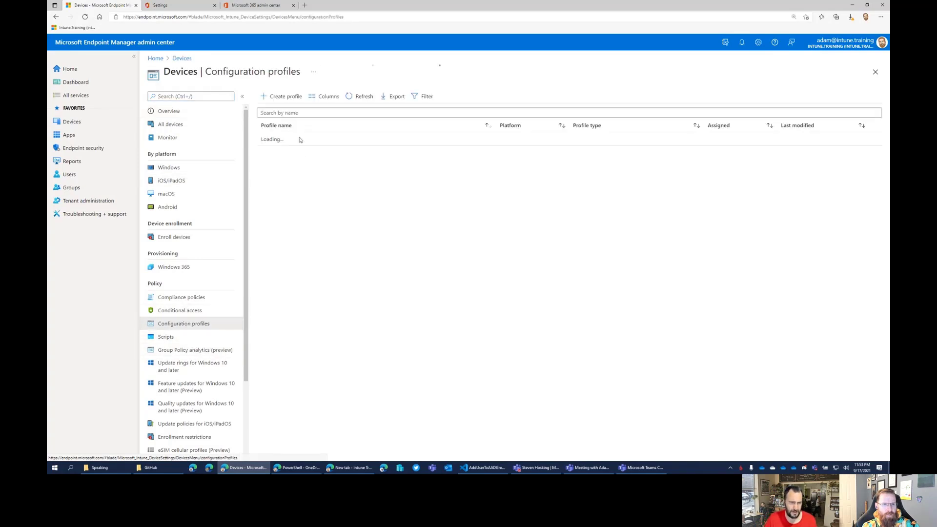
click(280, 98)
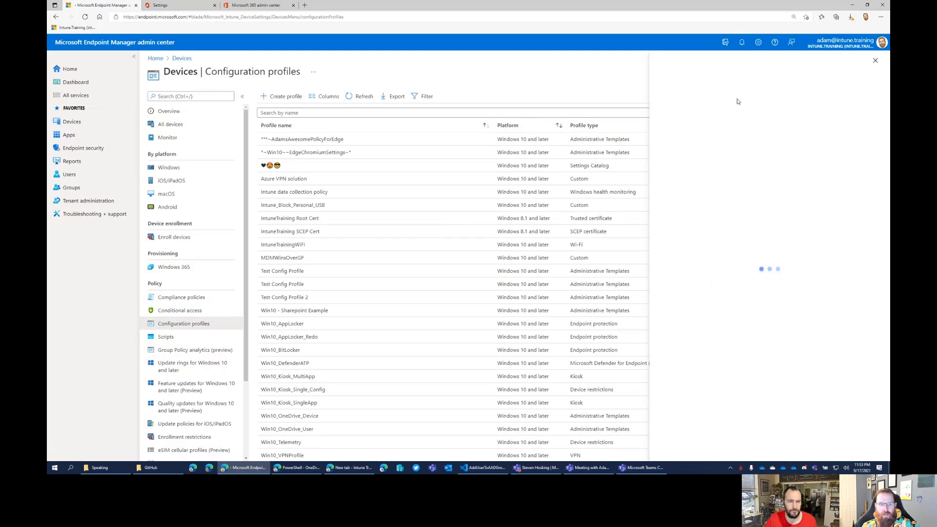
click(711, 100)
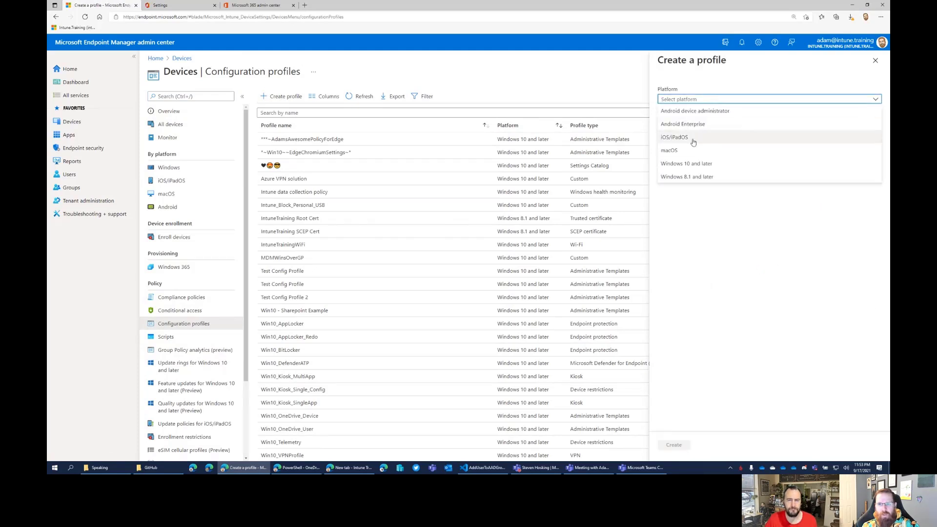
click(686, 162)
click(683, 123)
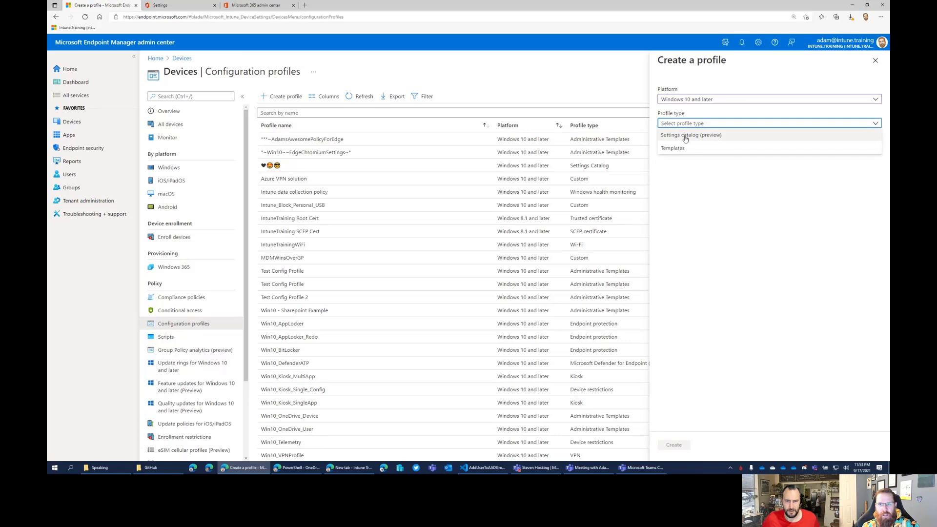
click(682, 150)
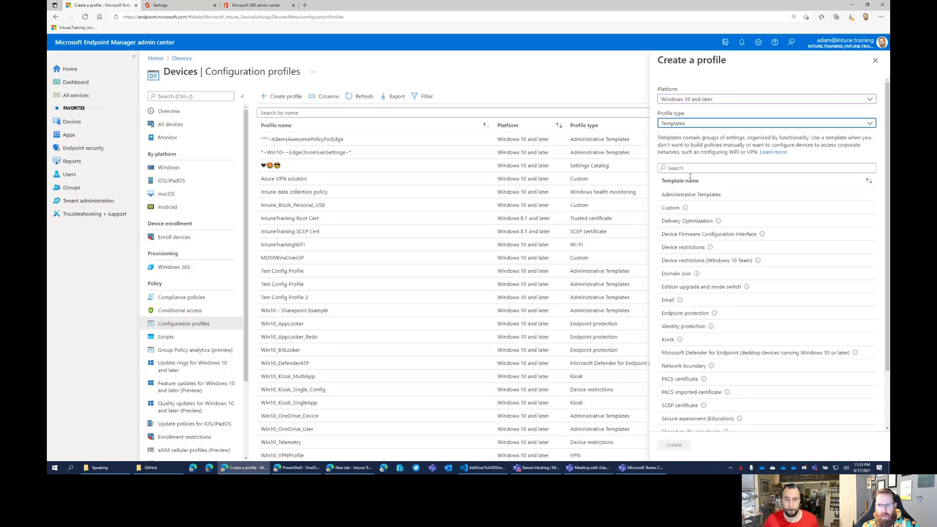
scroll(717, 288, down, 3)
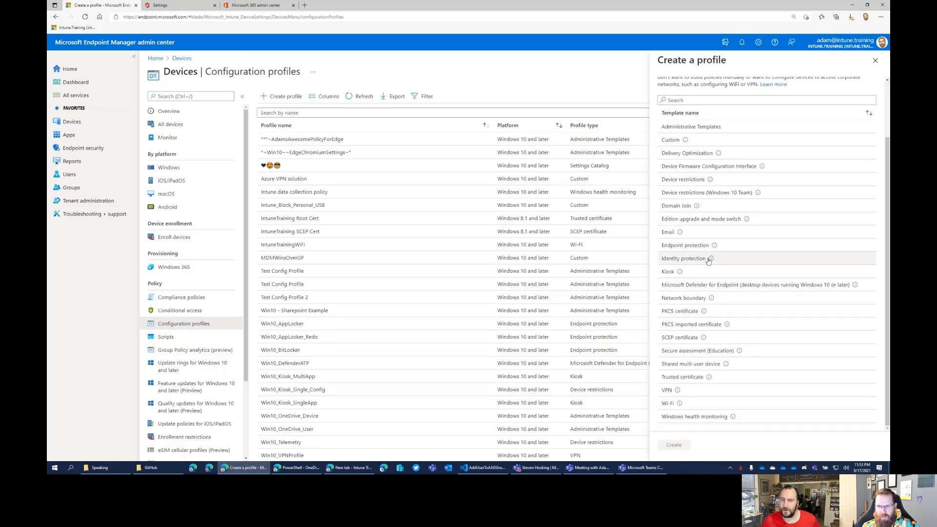
scroll(708, 244, up, 3)
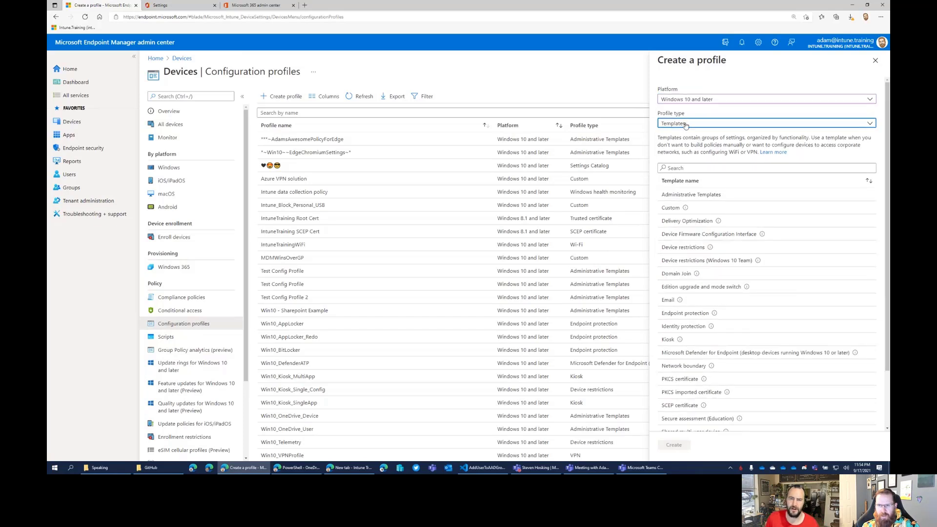
Select Settings catalog (preview) as the profile type and create the profile
click(685, 126)
click(684, 134)
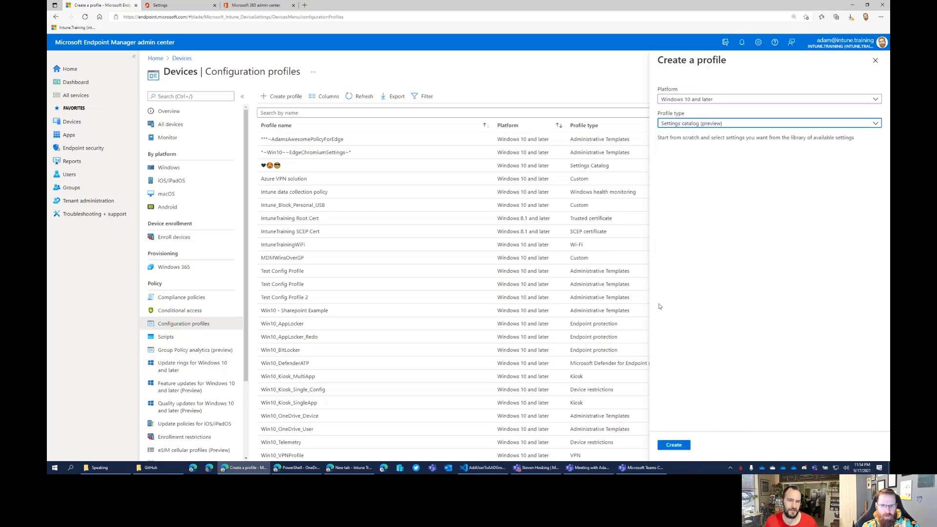
click(674, 445)
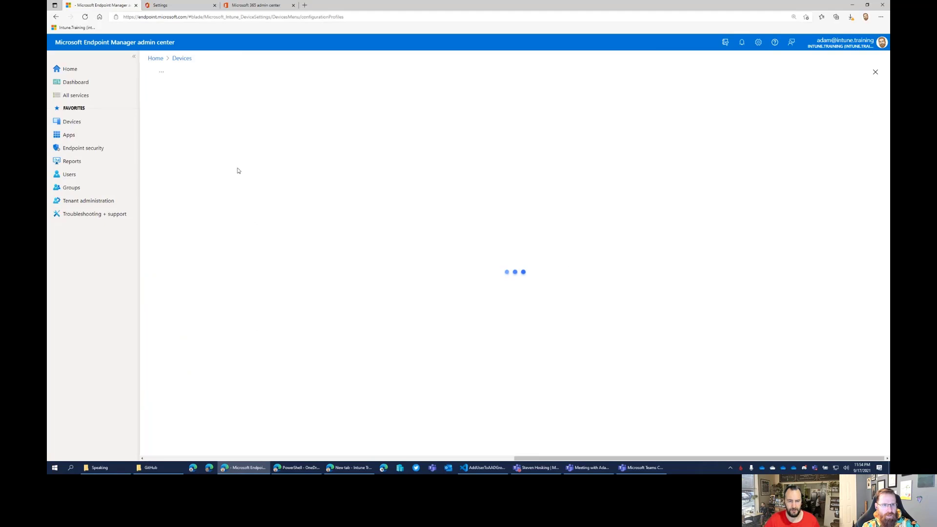
Name the profile Onedrive and continue to its configuration settings
click(286, 122)
text(O)
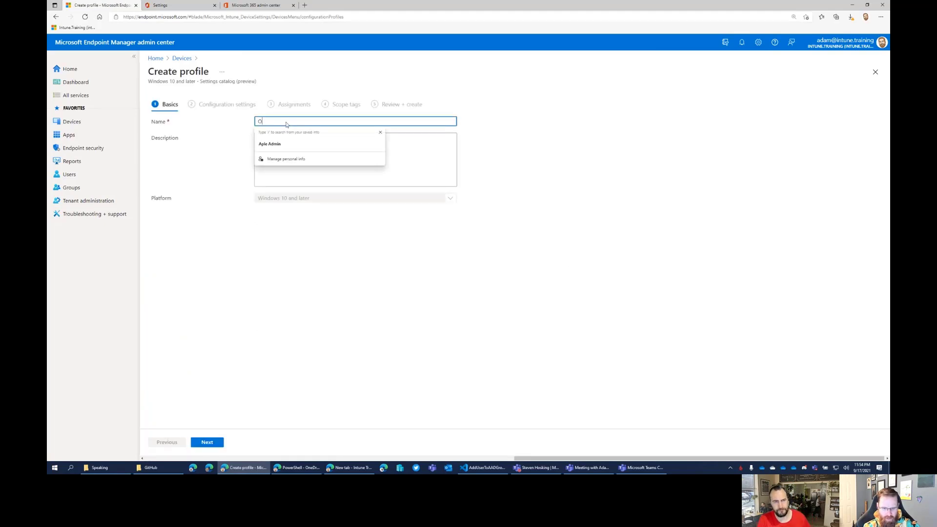
text(nedrive)
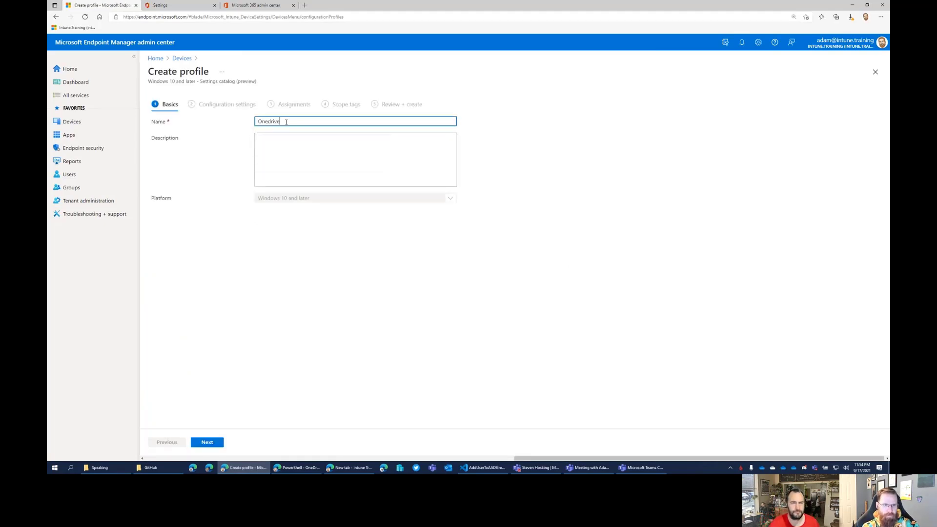
click(201, 444)
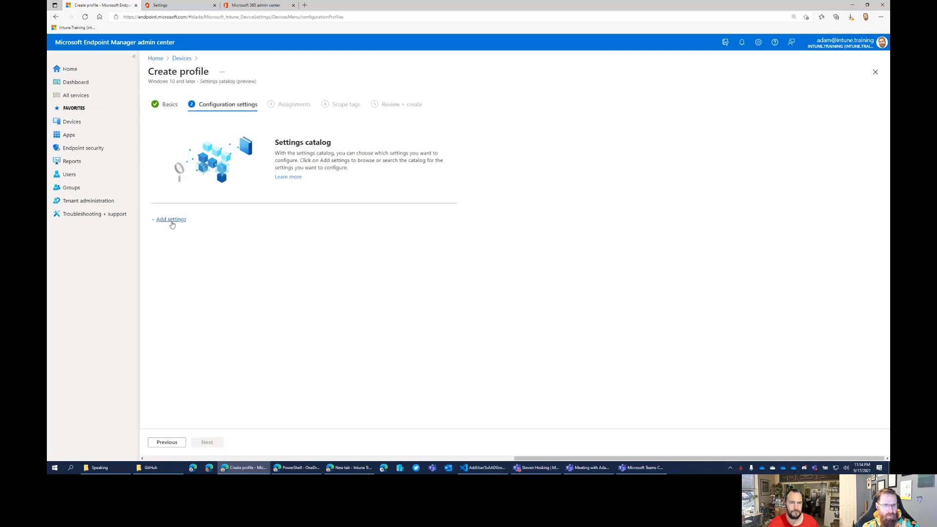
Start adding settings to the profile, search the settings catalog for onedrive and open the OneDrive category
click(171, 219)
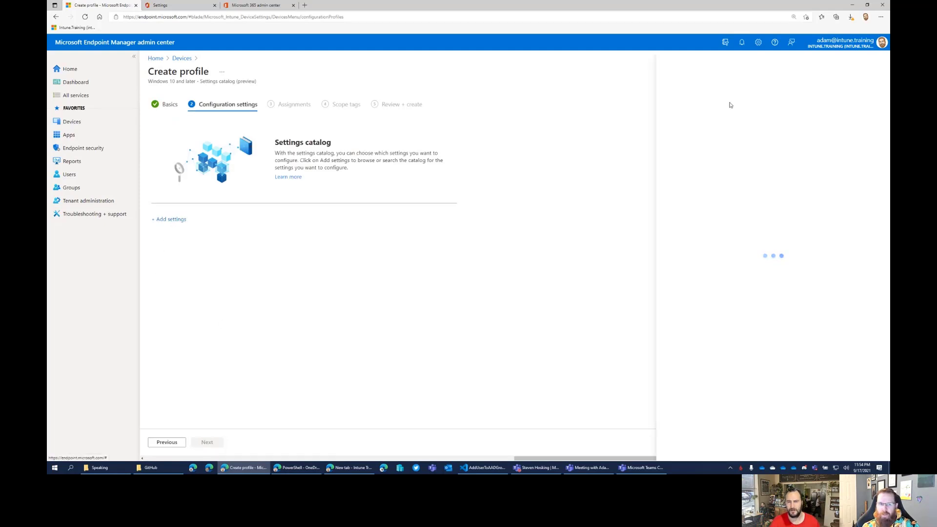
text(onedrive)
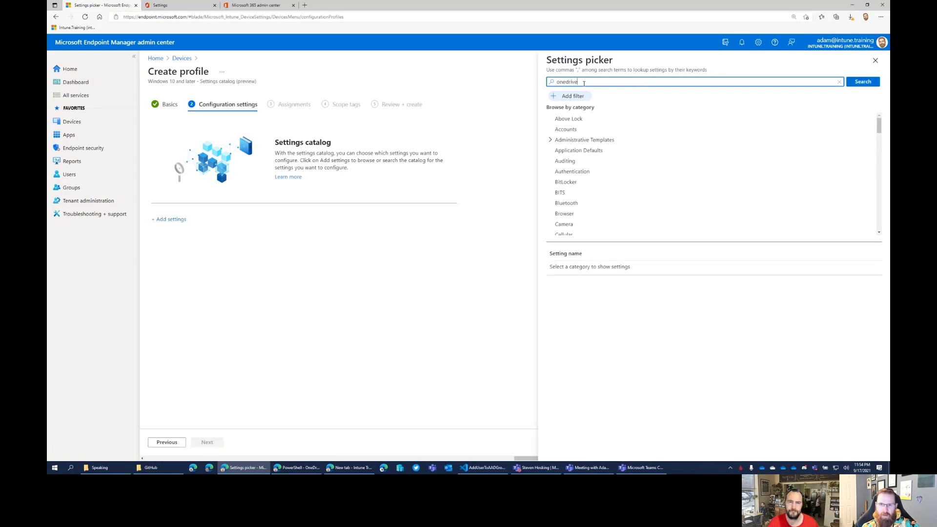
key(Tab)
key(Return)
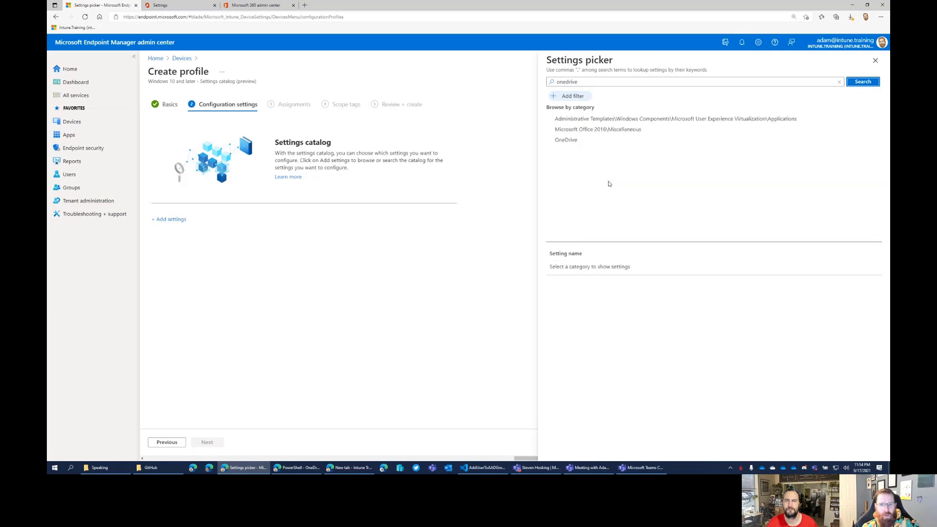
click(571, 141)
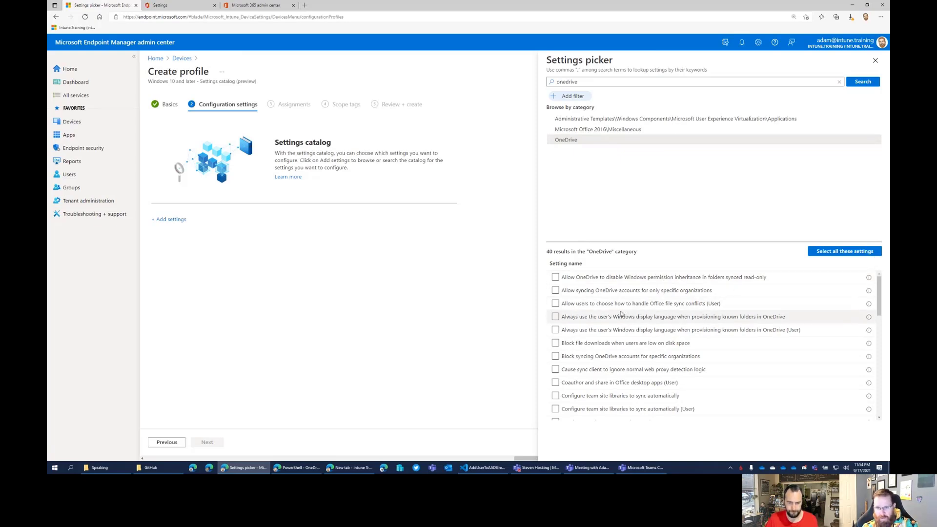
Look through the settings in the OneDrive category for the one that enables sync reporting
scroll(641, 342, down, 5)
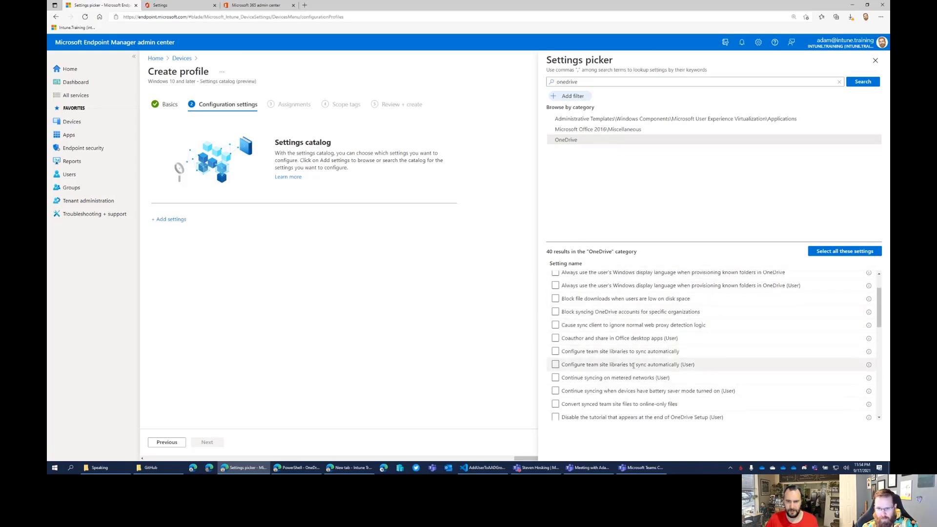
scroll(633, 368, down, 4)
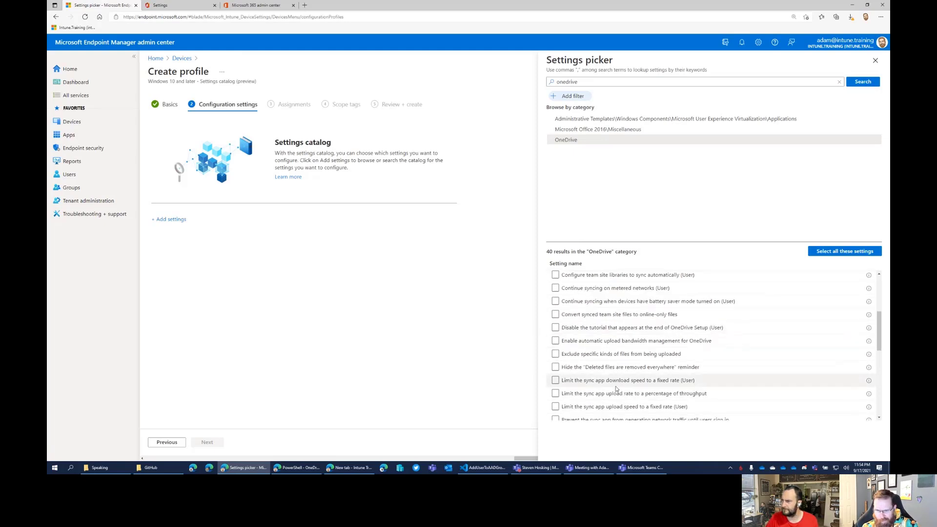
scroll(615, 389, down, 6)
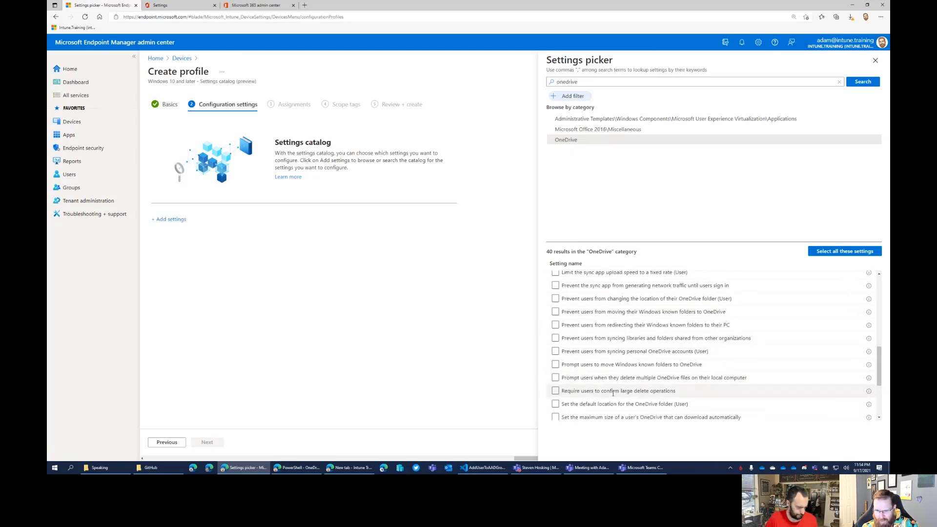
scroll(616, 393, down, 2)
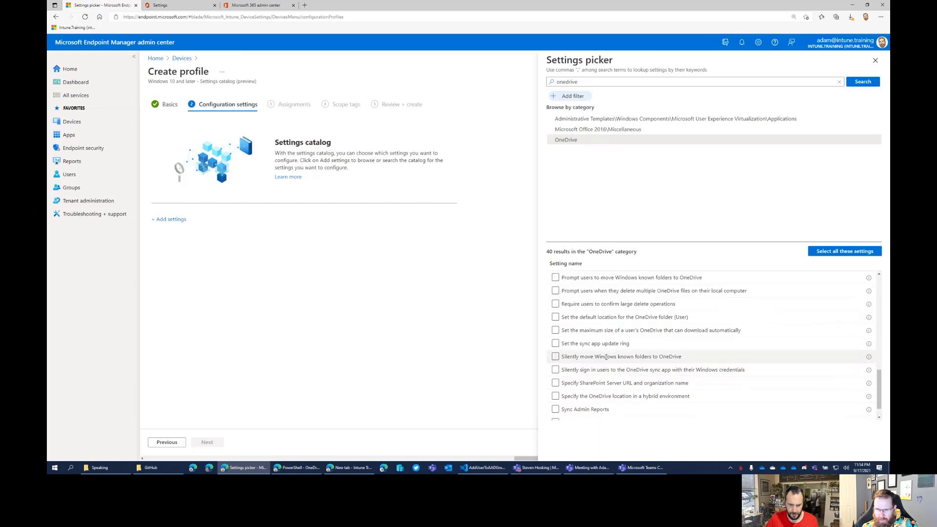
scroll(606, 355, up, 1)
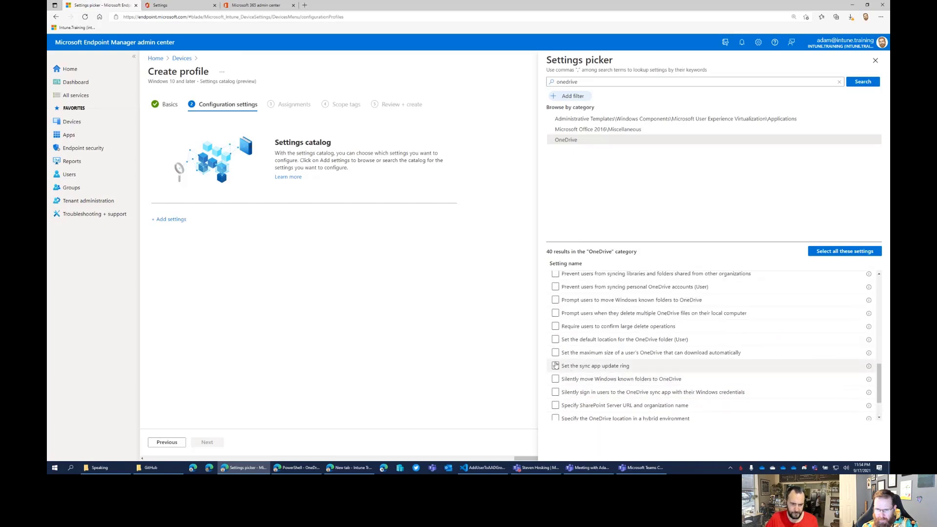
scroll(562, 372, down, 1)
scroll(562, 372, up, 1)
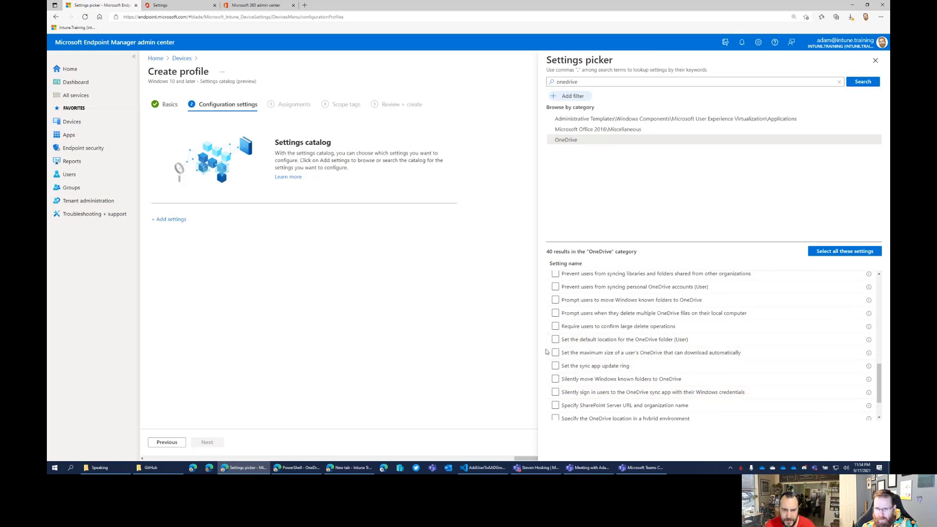
scroll(596, 352, up, 1)
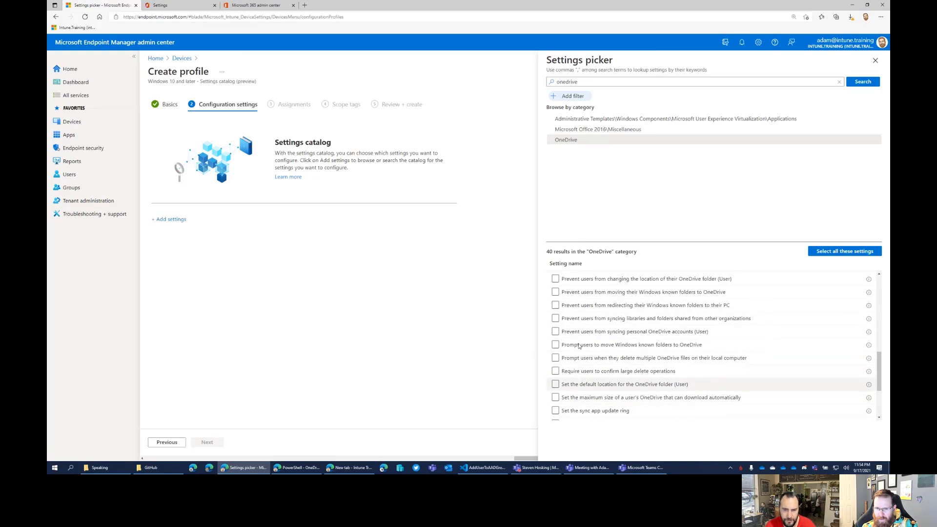
scroll(598, 354, up, 2)
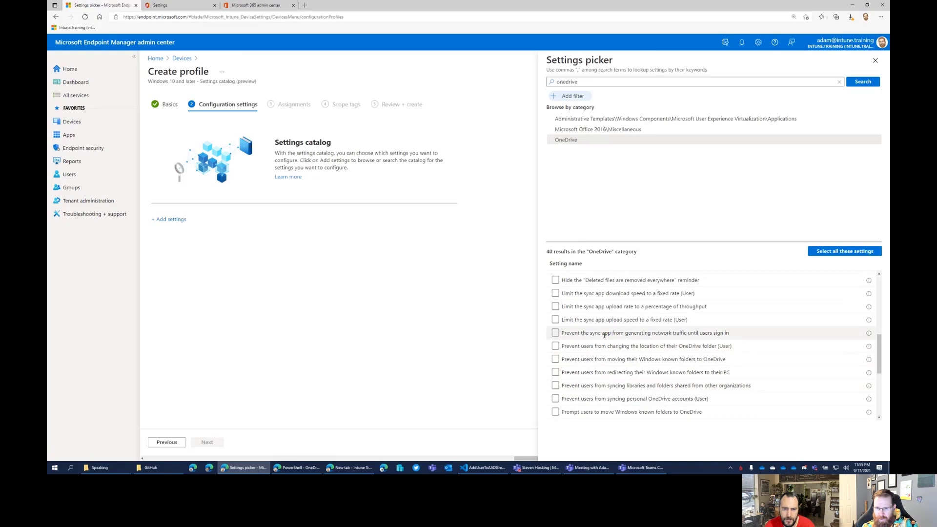
scroll(604, 338, up, 1)
scroll(604, 338, up, 2)
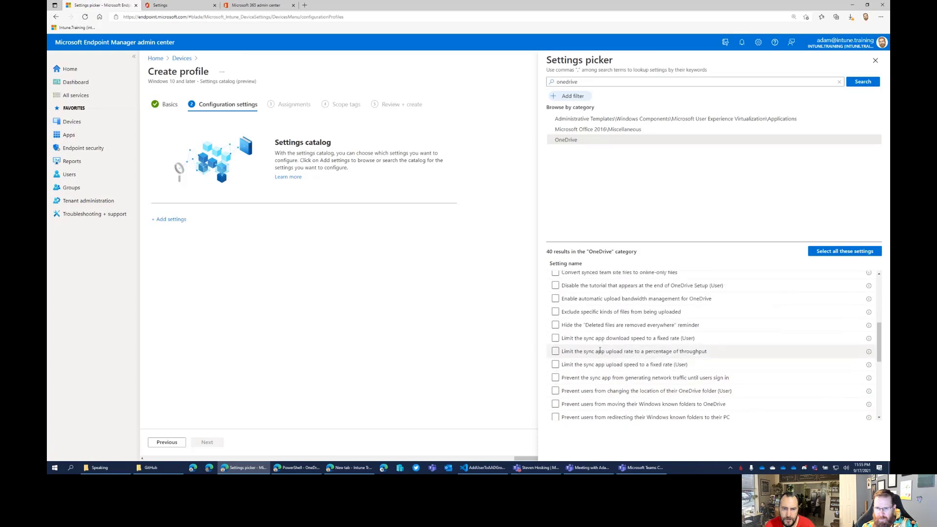
scroll(685, 360, up, 2)
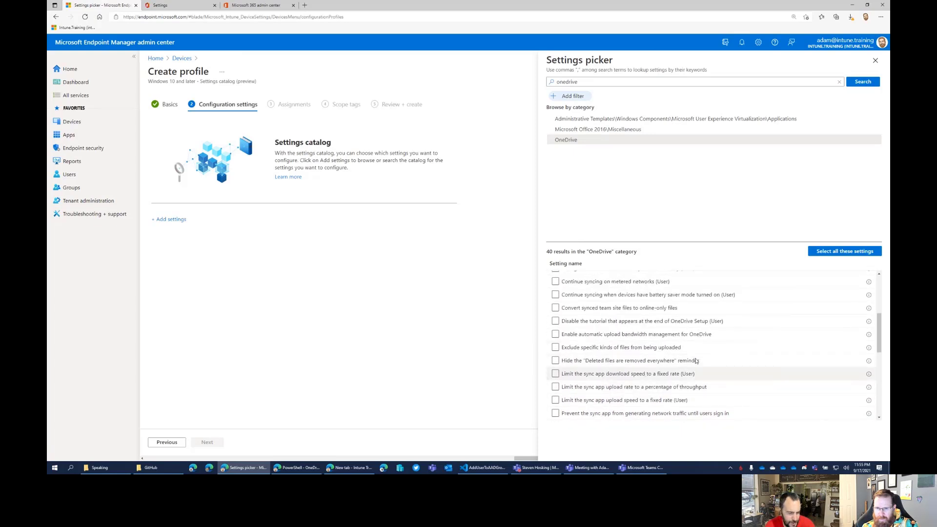
scroll(711, 362, up, 4)
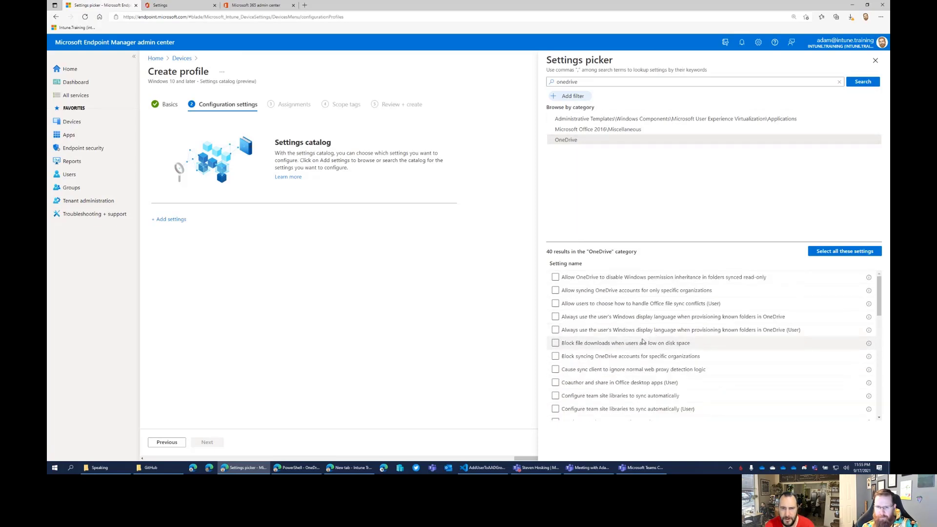
Search the settings catalog for sync admin and add the Sync Admin Reports setting from the OneDrive category
click(589, 83)
double_click(590, 83)
text(sync)
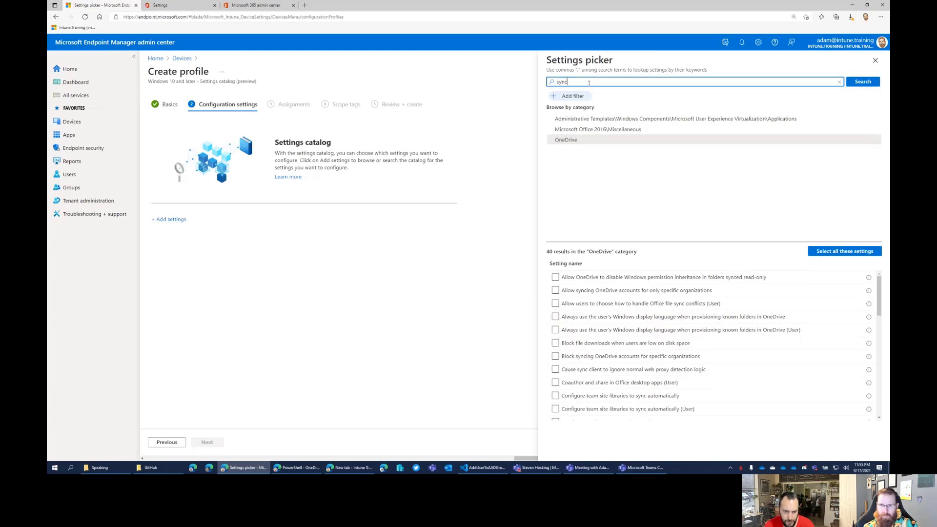
key(Return)
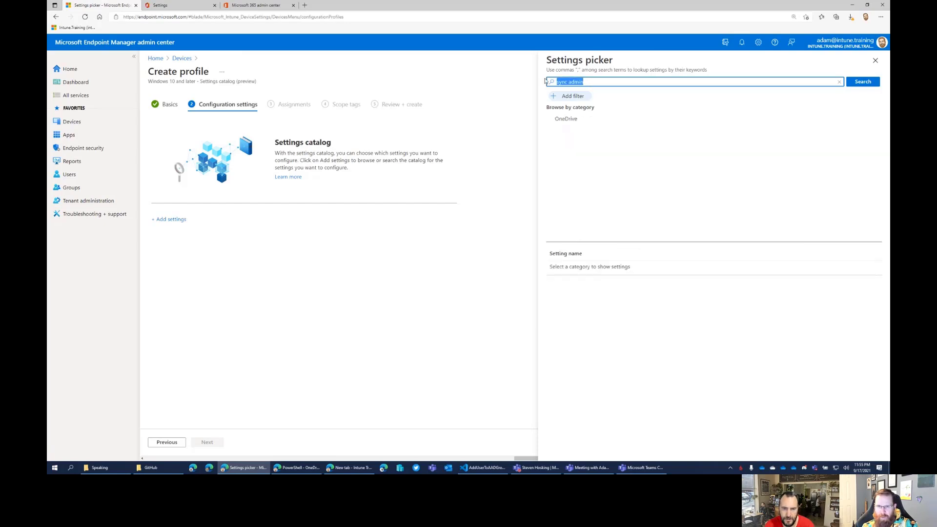
click(566, 120)
click(557, 278)
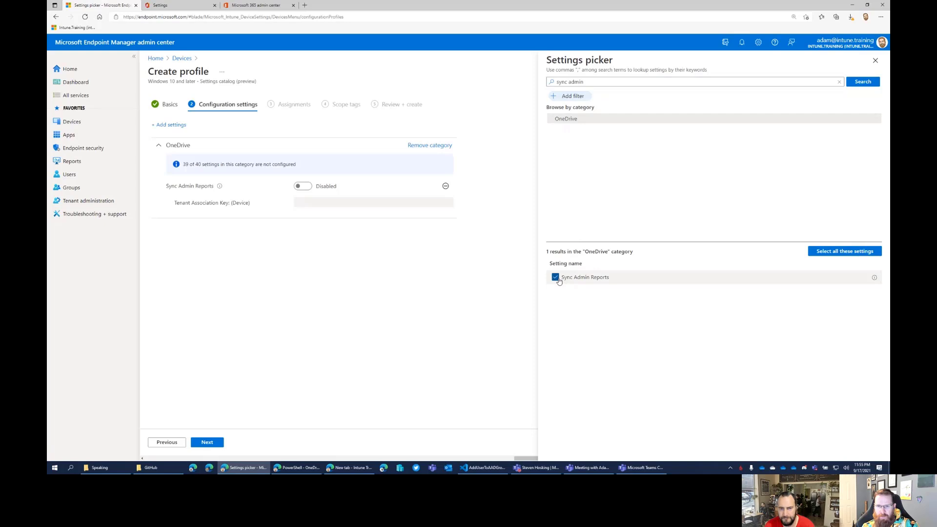
Enable Sync Admin Reports, paste the tenant association key into its Tenant Association Key field and continue to the assignments
click(303, 186)
click(307, 202)
key(ctrl+v)
click(339, 260)
click(208, 442)
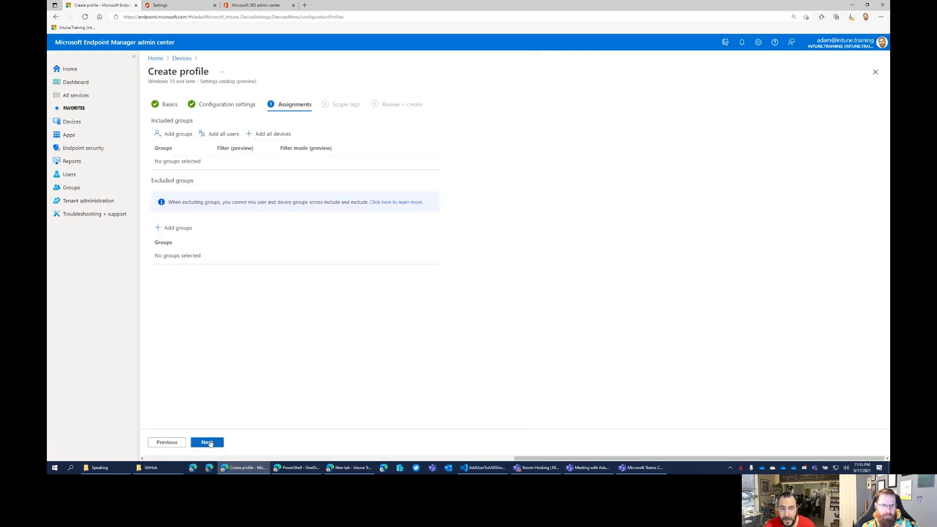
Create the profile without group assignments and with the default scope tag, and return to the Microsoft 365 Apps admin center settings
click(210, 443)
click(208, 443)
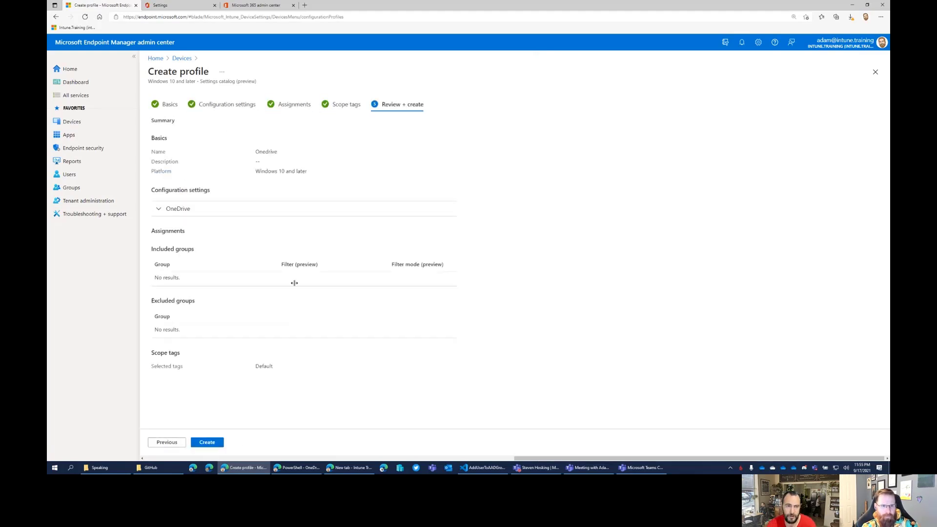
click(208, 442)
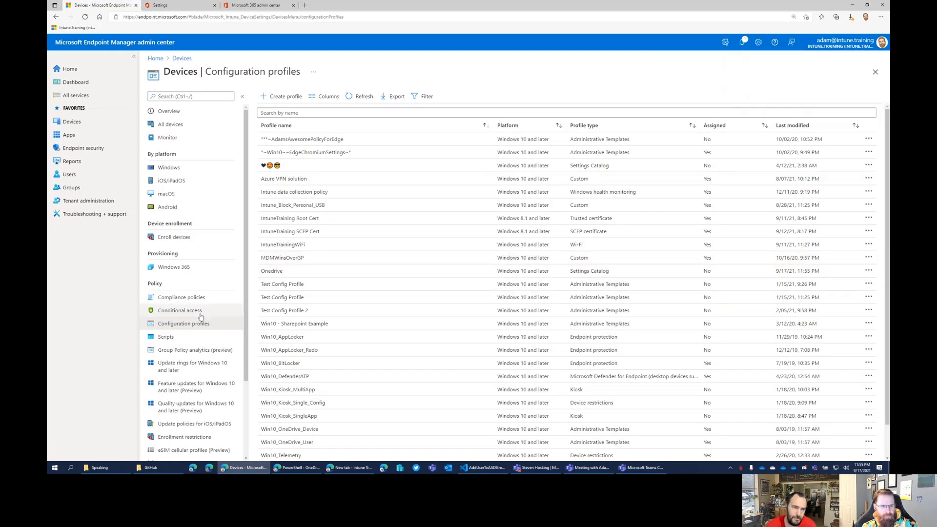
click(181, 5)
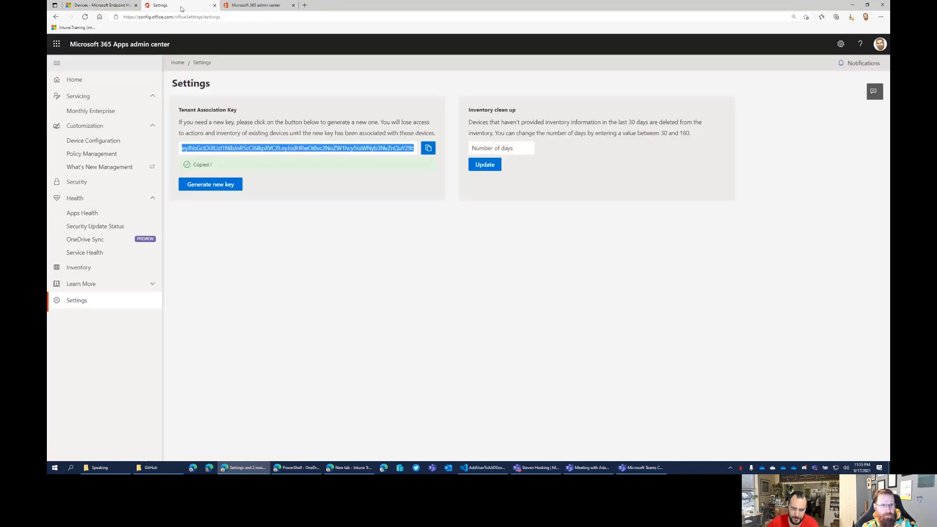
Review the overview and the per-device details of the OneDrive Sync health report
click(309, 237)
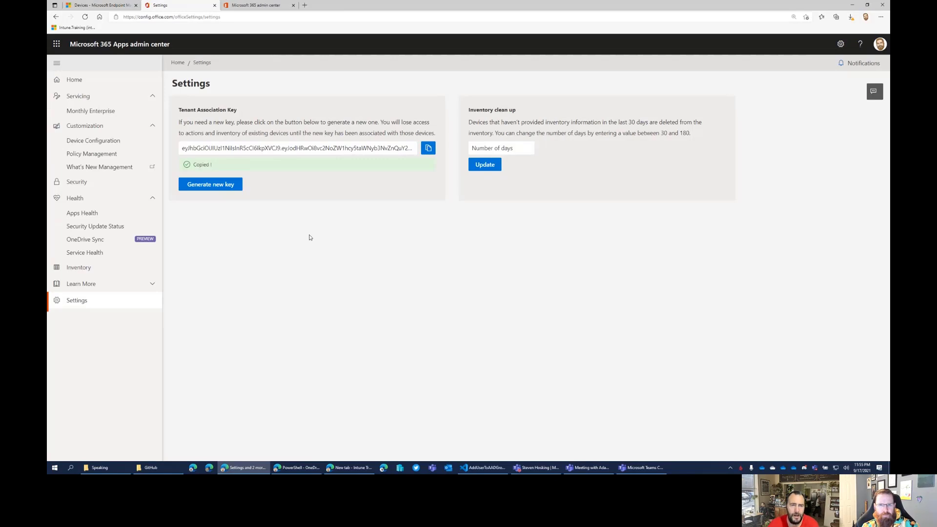
click(98, 241)
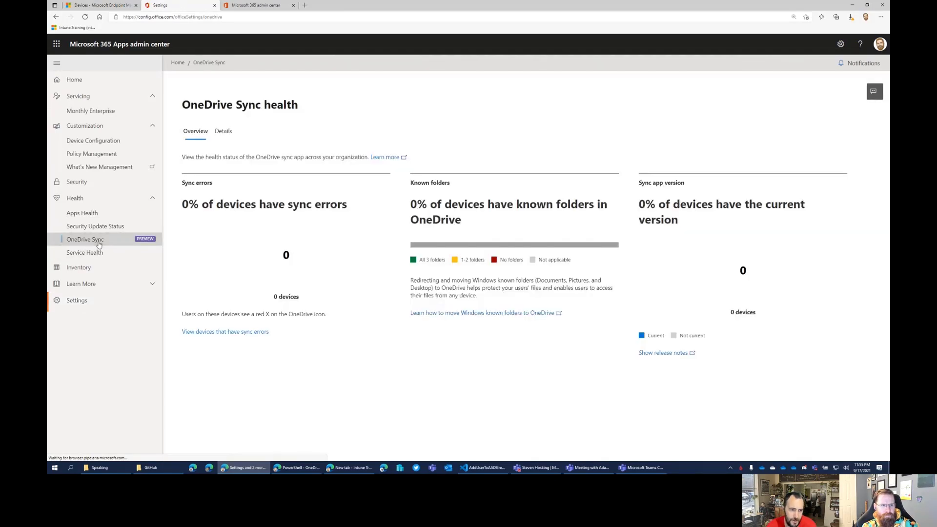
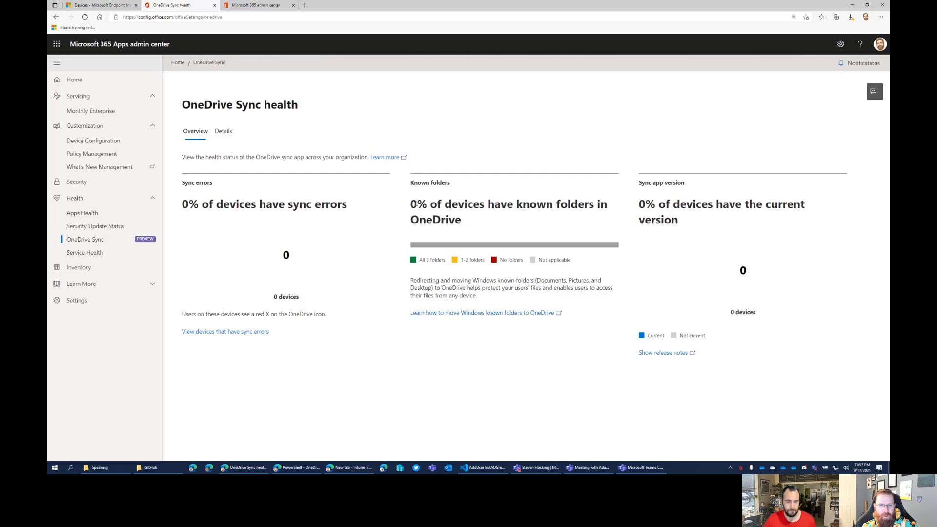
drag(413, 204, 477, 221)
click(481, 226)
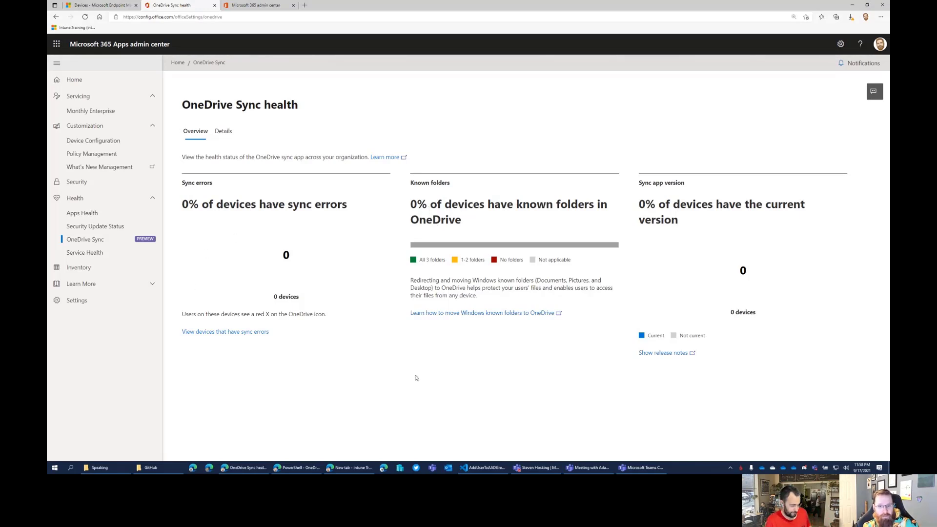
click(224, 130)
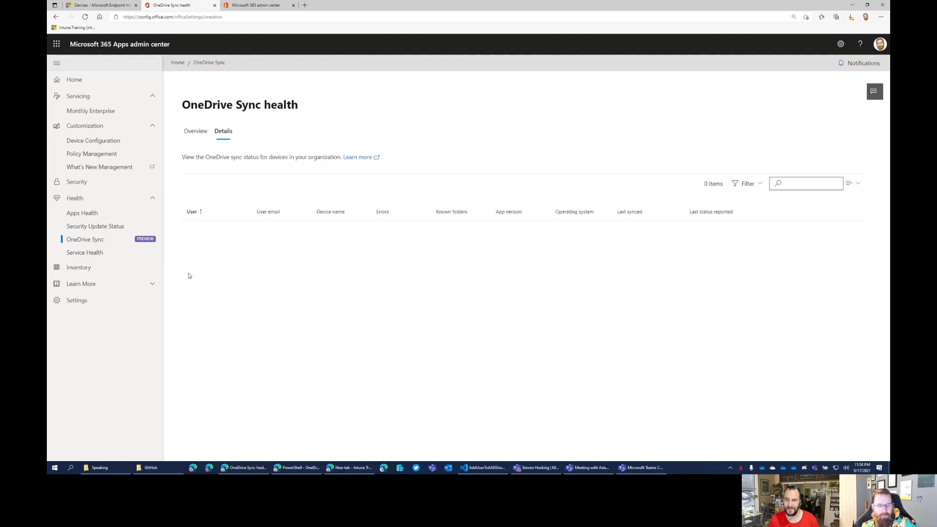
Examine the list of all devices in the Office inventory and return to the inventory overview
click(79, 274)
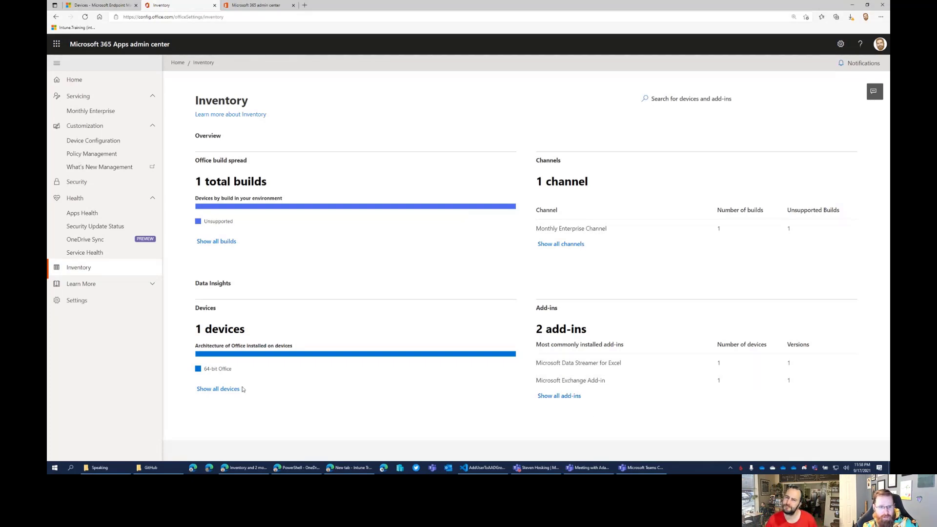
click(227, 389)
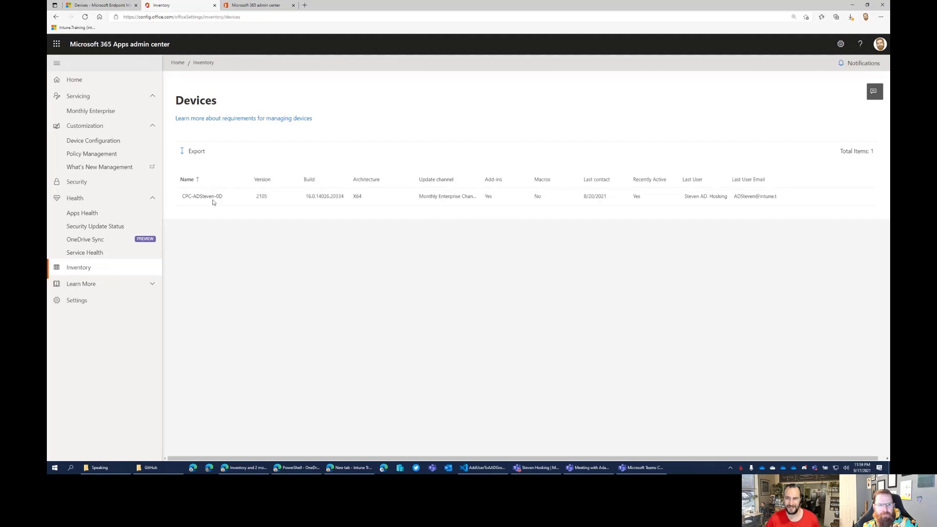
click(93, 270)
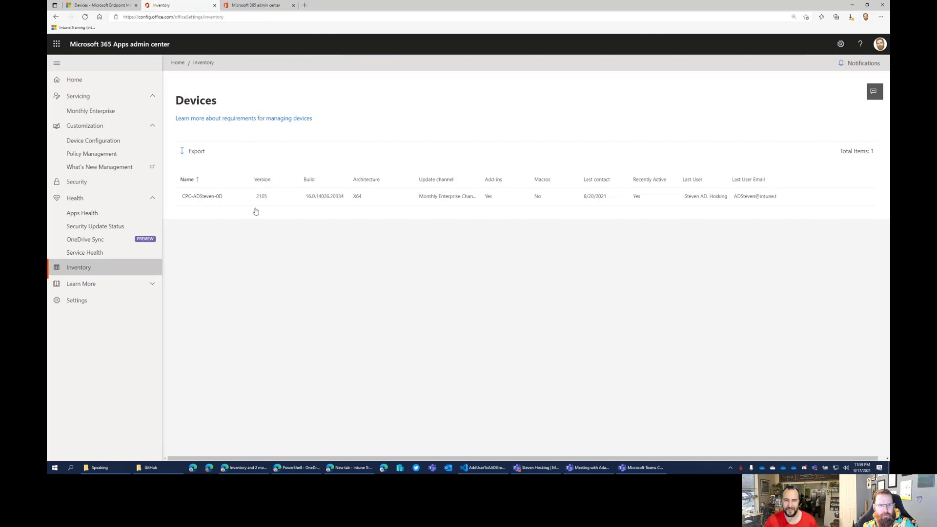
click(68, 272)
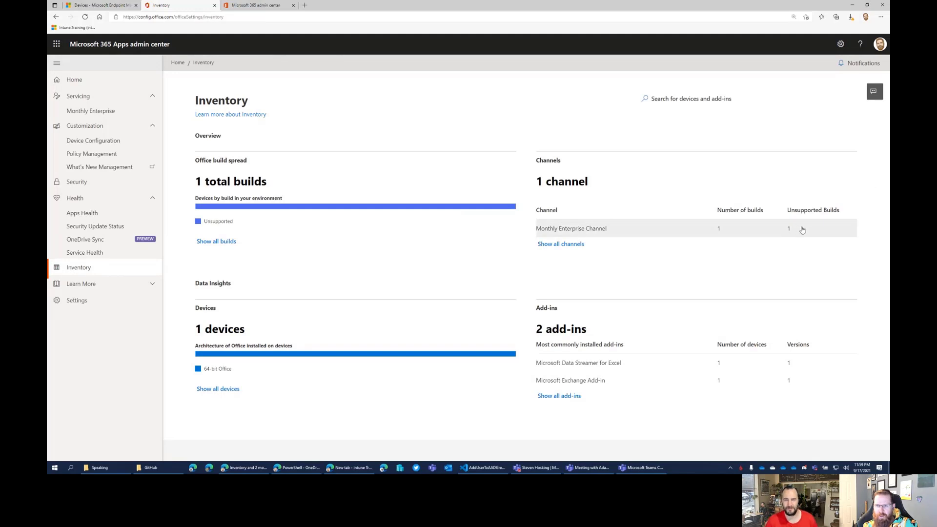
Show all update channels from the inventory, compare the supported and unsupported builds in the chart, and close the channel details
click(559, 245)
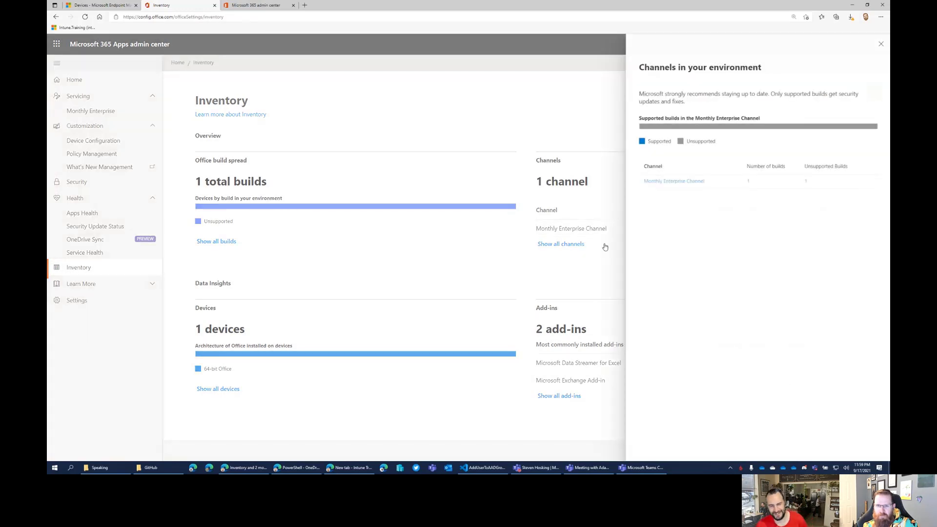
click(699, 141)
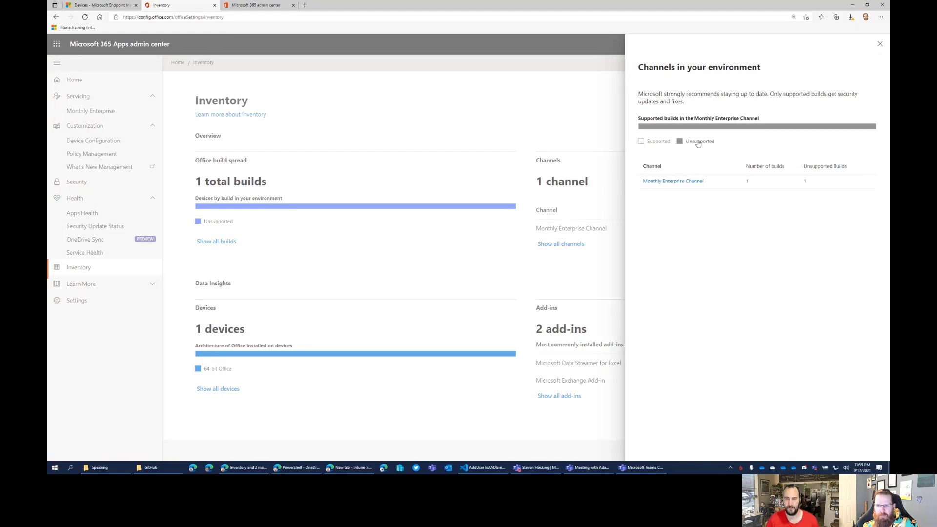
click(666, 142)
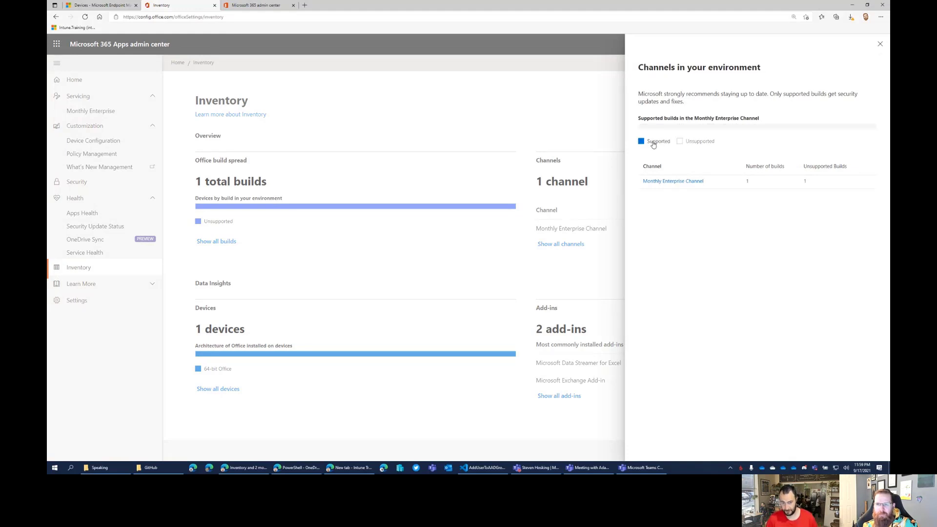
click(679, 143)
click(647, 142)
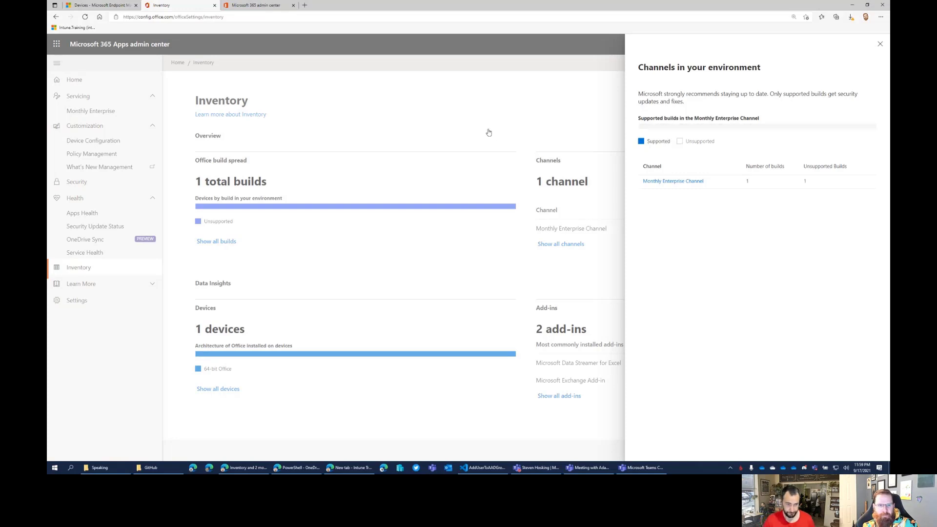
click(593, 214)
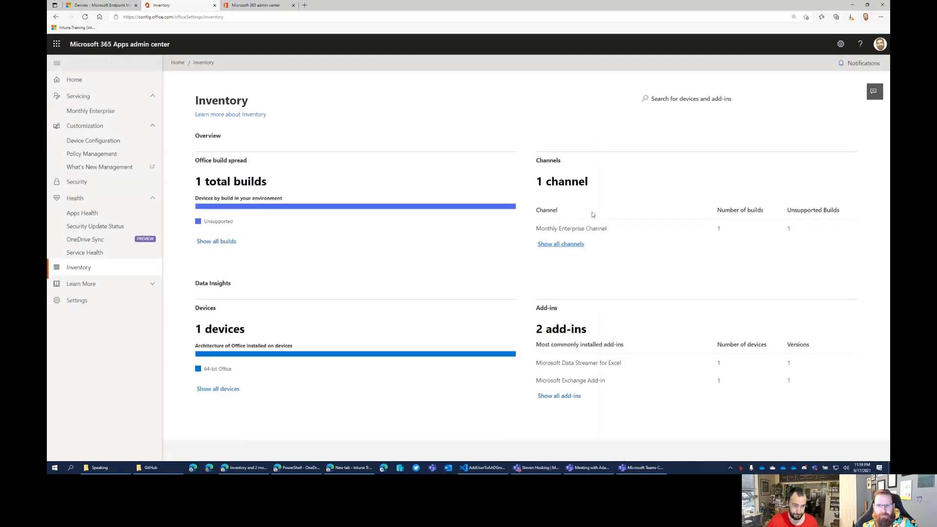
List the inventory devices that use the Monthly Enterprise Channel, and go back to the inventory overview
click(576, 249)
click(712, 192)
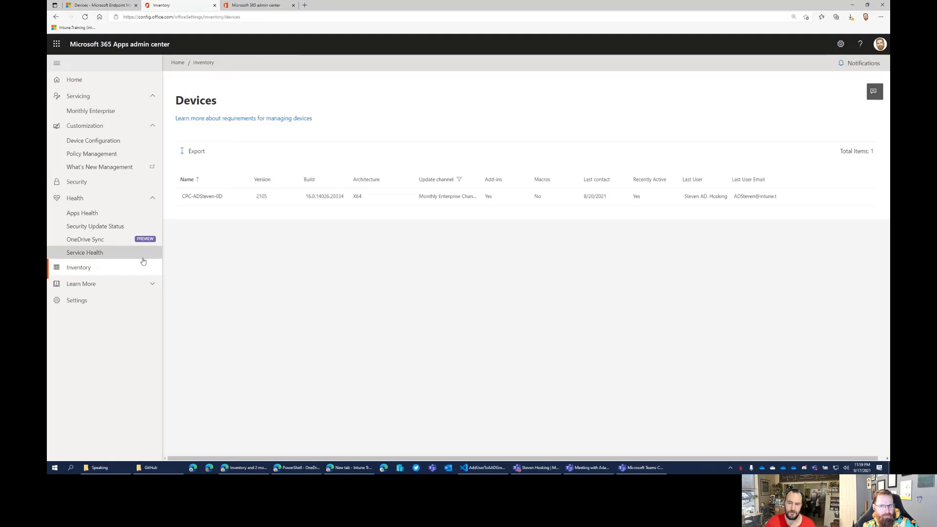
click(111, 267)
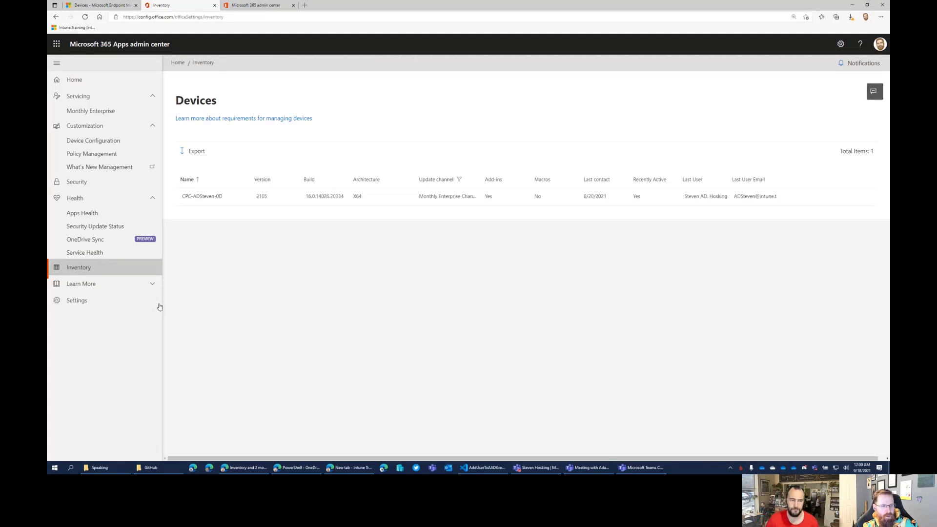
Expand the Learn More links, and open and read through the documentation article linked from the Inventory page
click(152, 285)
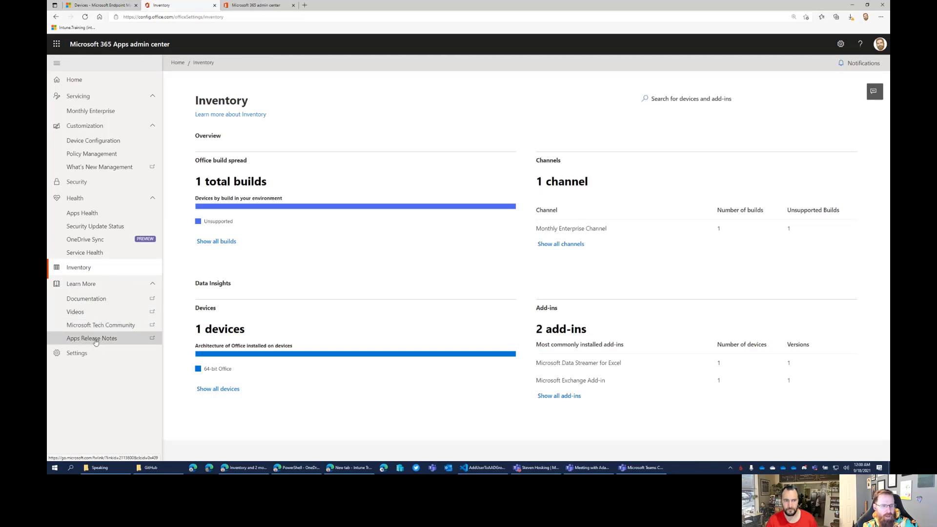
click(96, 270)
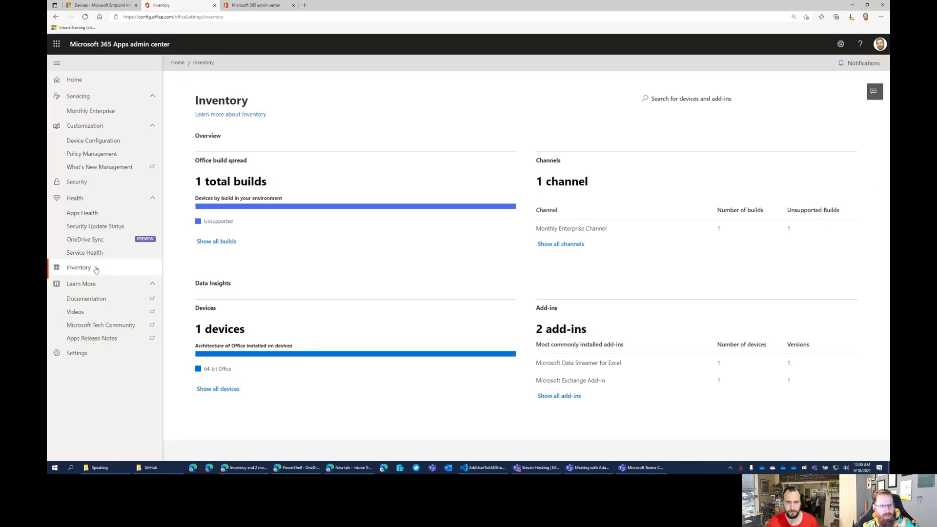
click(242, 115)
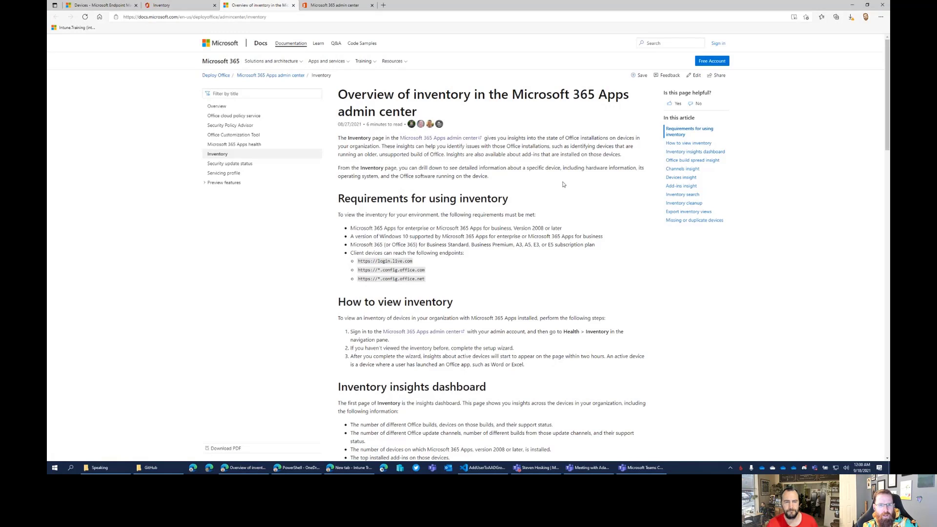
scroll(564, 184, down, 1)
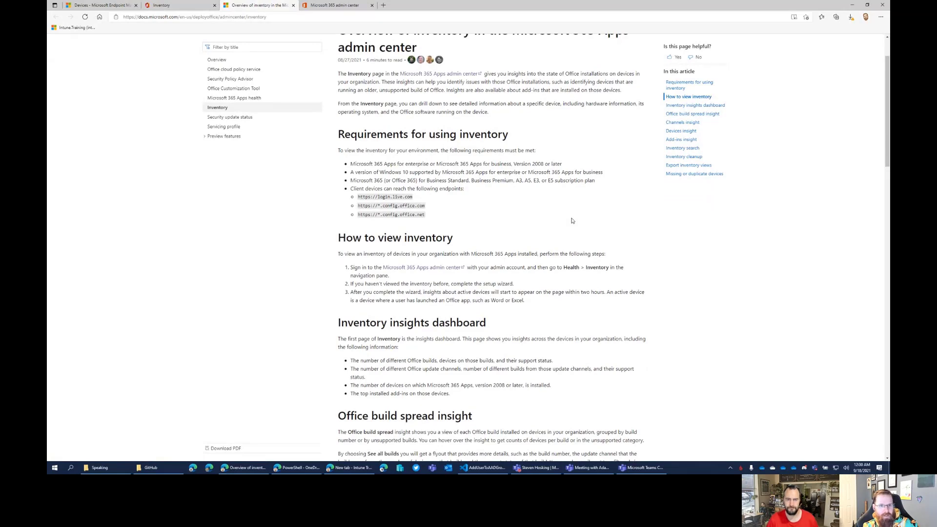
scroll(500, 205, down, 2)
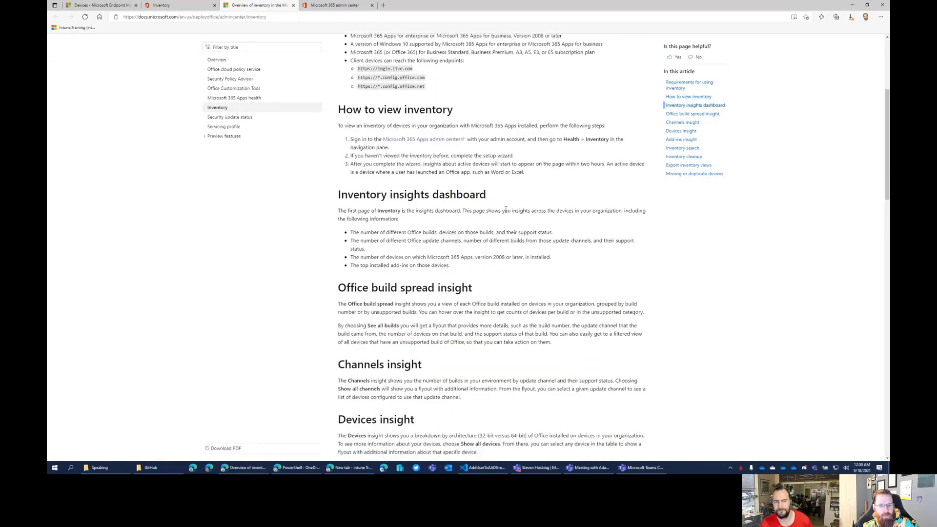
scroll(526, 215, down, 1)
scroll(527, 214, down, 7)
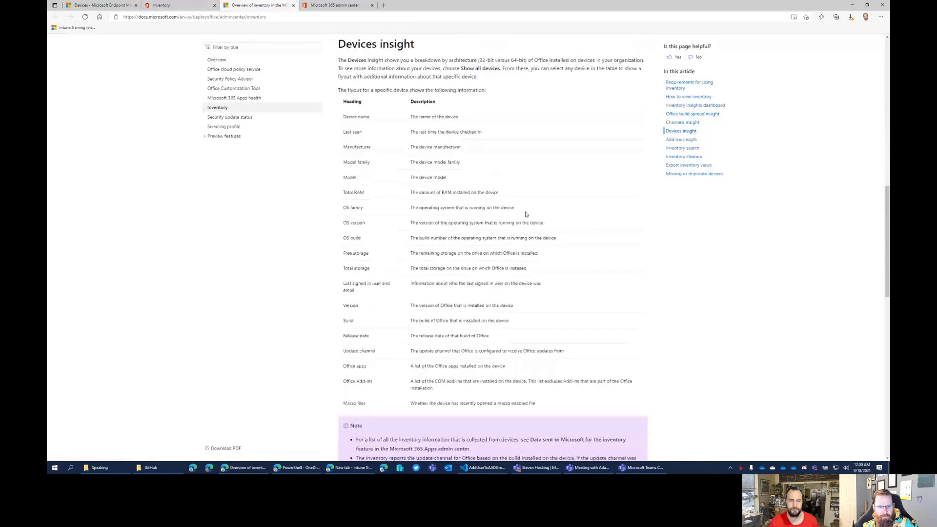
scroll(525, 212, down, 6)
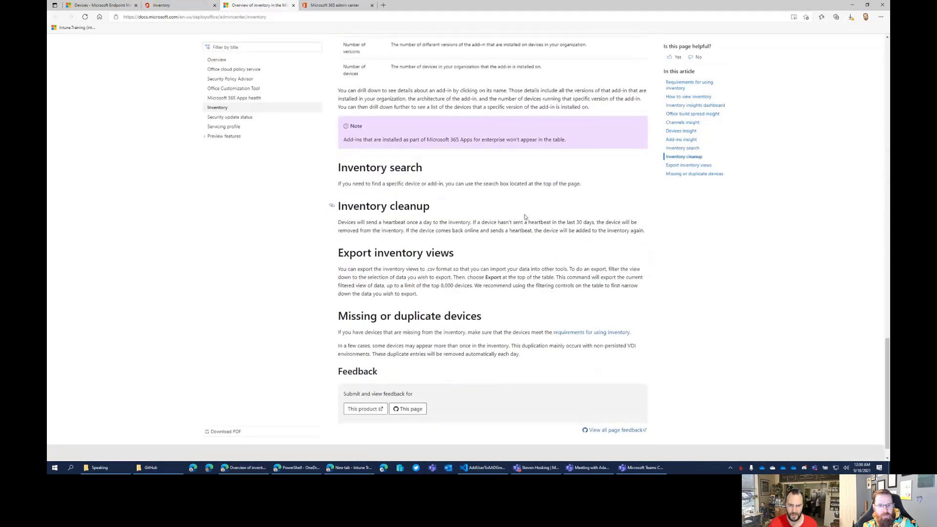
scroll(525, 219, up, 18)
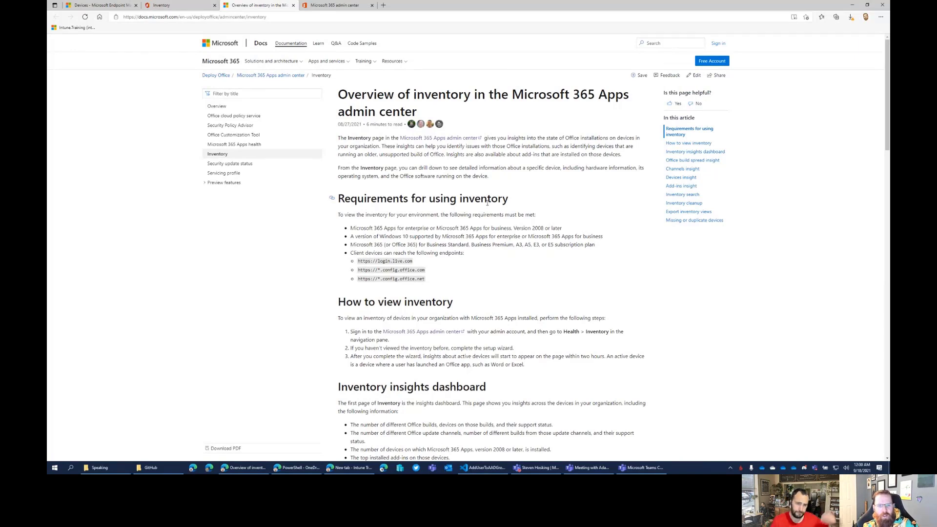
scroll(521, 198, down, 2)
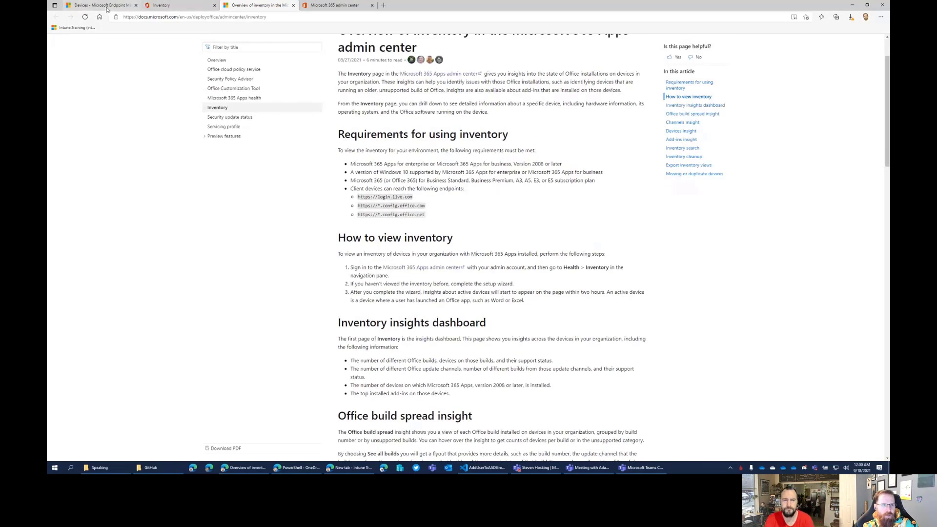
Check the tenant status in the Microsoft Endpoint Manager admin center, glance at the other admin centers and return to the inventory article
click(123, 7)
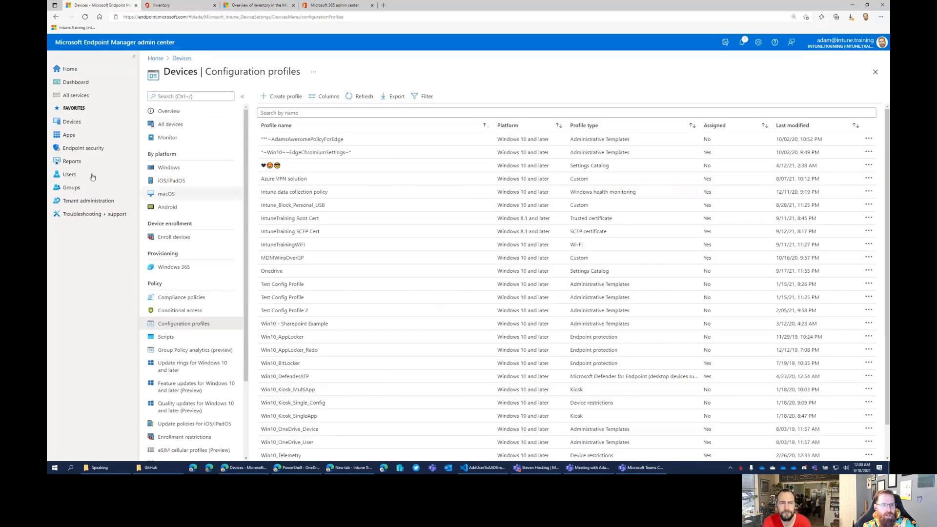
click(100, 203)
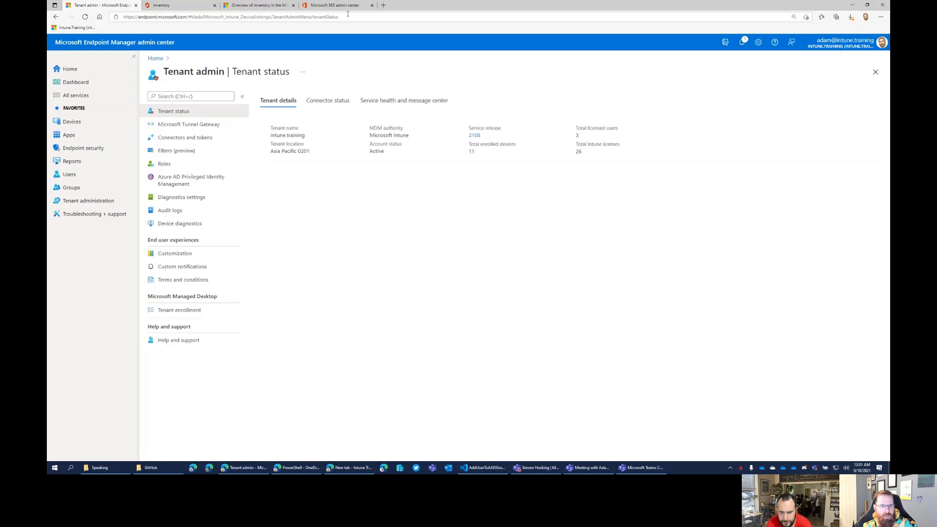
click(348, 6)
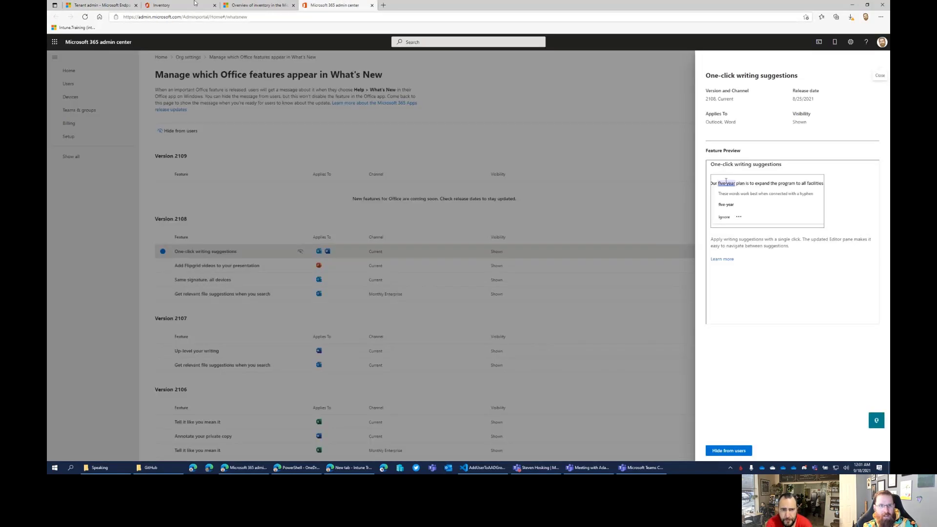
click(193, 9)
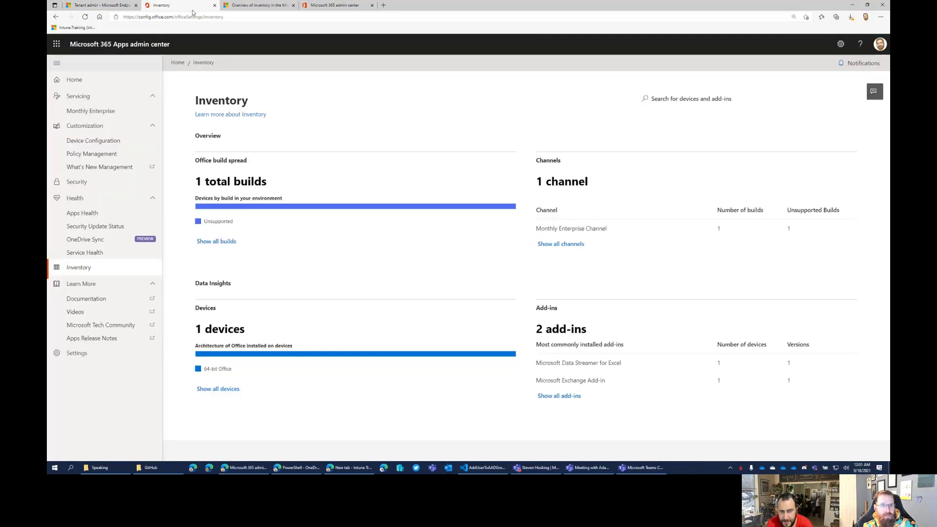
click(232, 6)
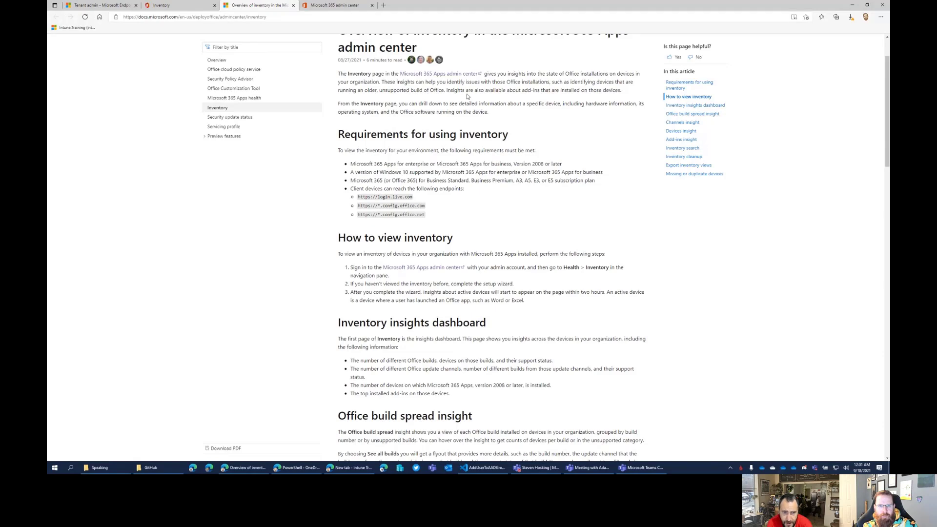
Enlarge the inventory article and read its sections on requirements, viewing the inventory and the insights dashboard
scroll(505, 128, down, 1)
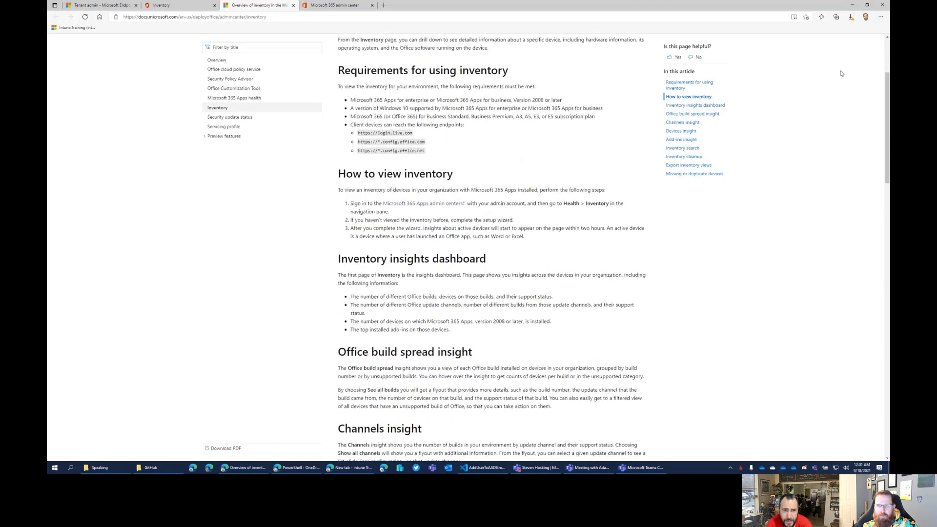
click(881, 16)
click(869, 62)
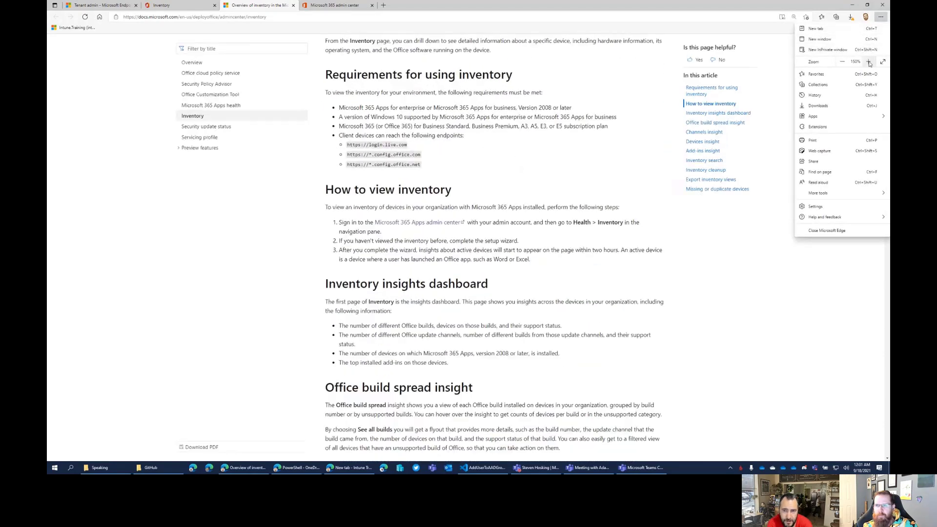
click(668, 219)
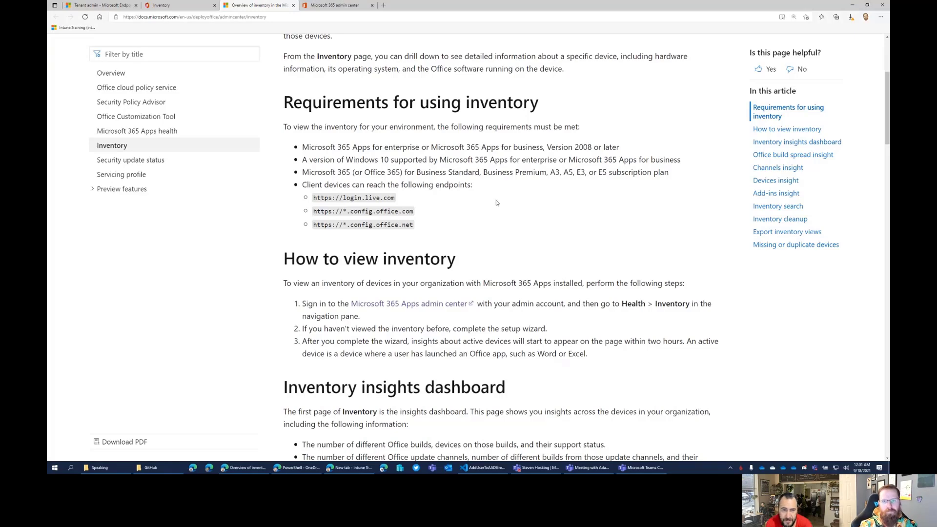
scroll(497, 203, down, 1)
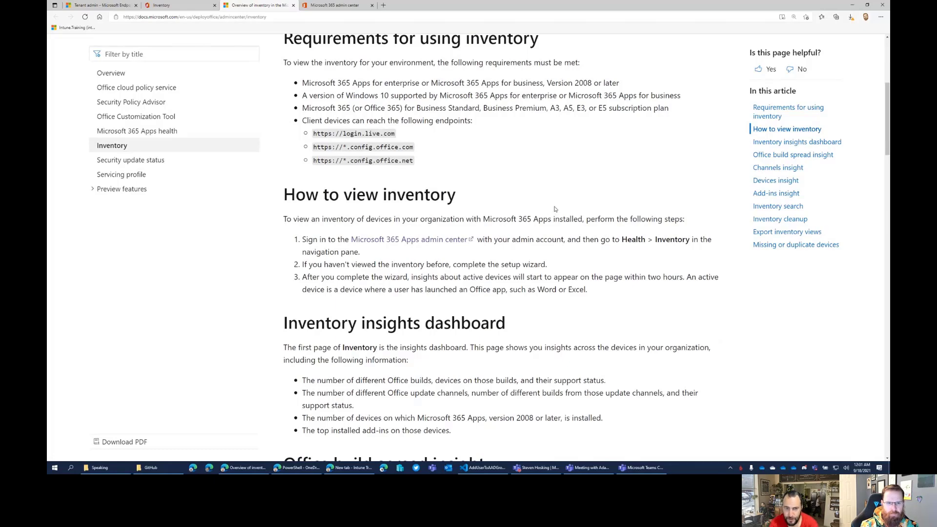
scroll(554, 210, down, 2)
scroll(555, 209, down, 1)
scroll(554, 209, up, 3)
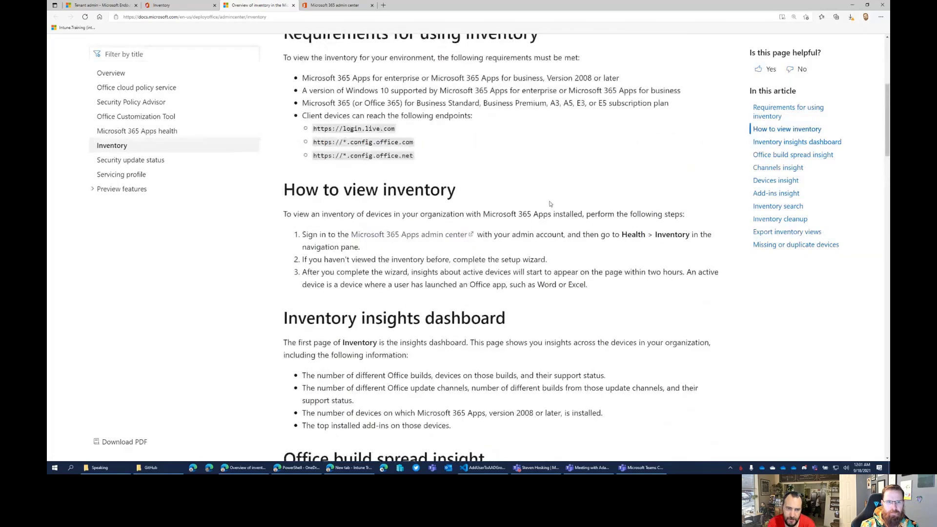
Highlight the required client endpoints in the inventory article, and read on through the channels and devices insight sections
drag(454, 160, 303, 120)
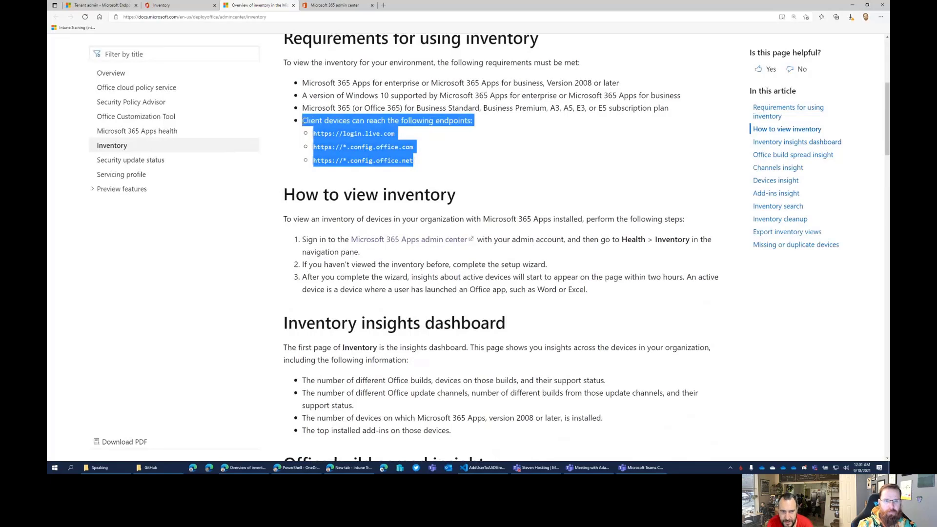
click(490, 161)
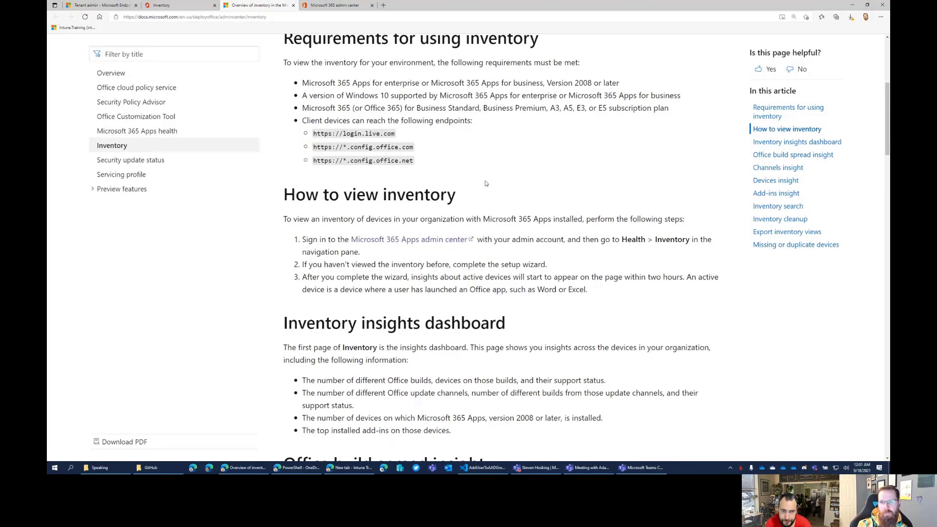
scroll(486, 183, down, 10)
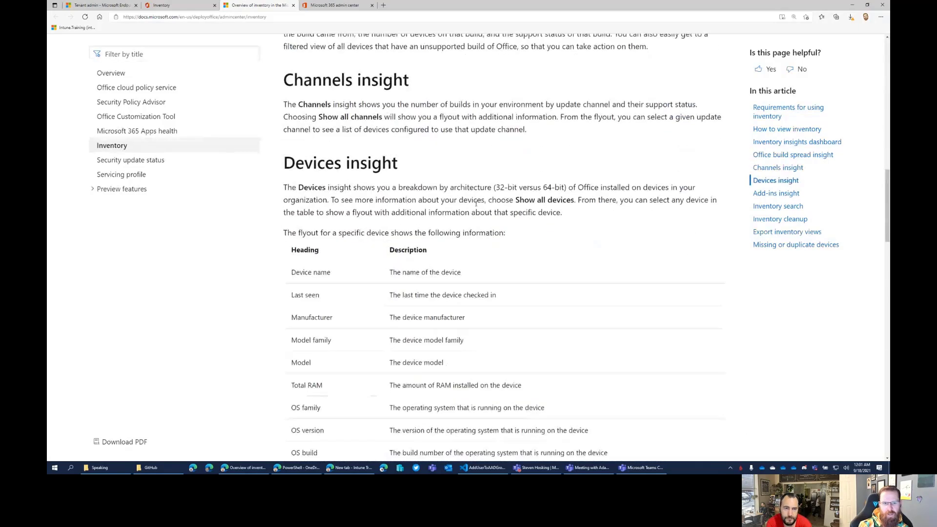
scroll(503, 266, down, 9)
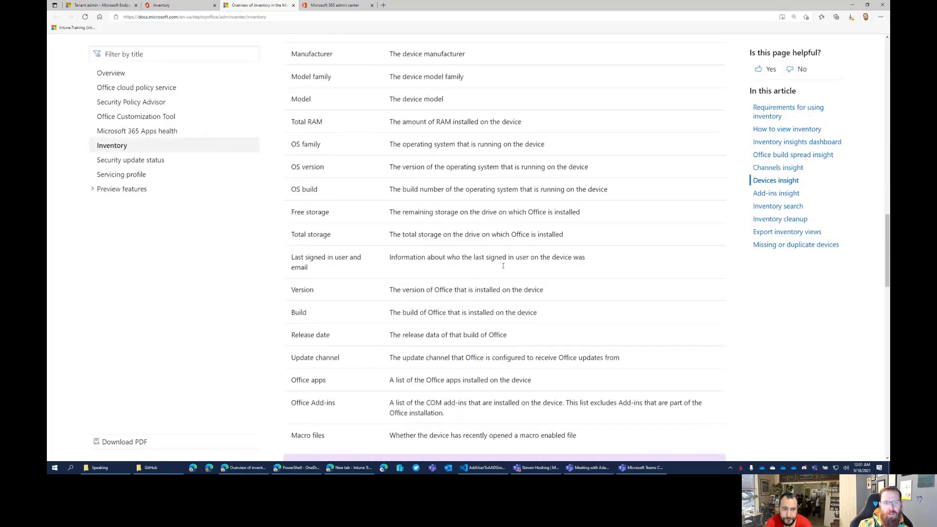
scroll(503, 266, down, 4)
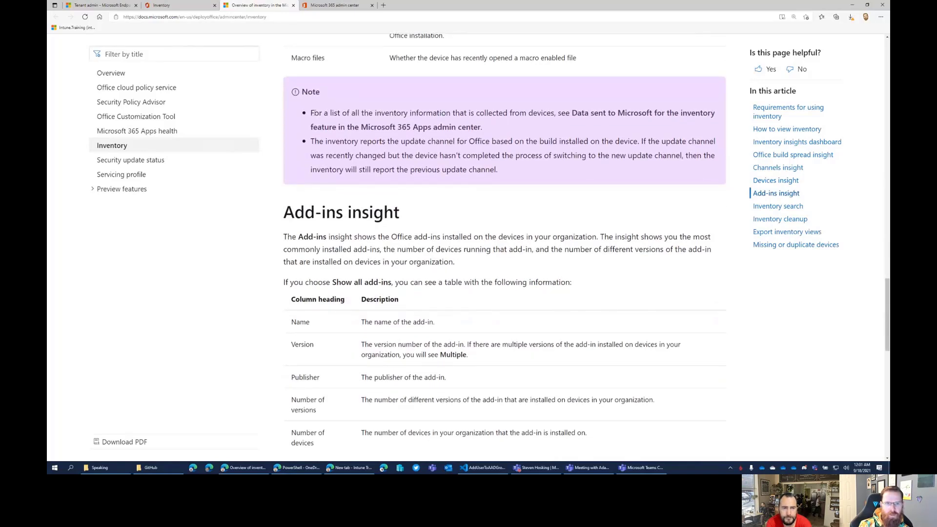
Highlight and read the note about the collected inventory information and how recently changed update channels are reported
drag(313, 113, 490, 128)
click(562, 128)
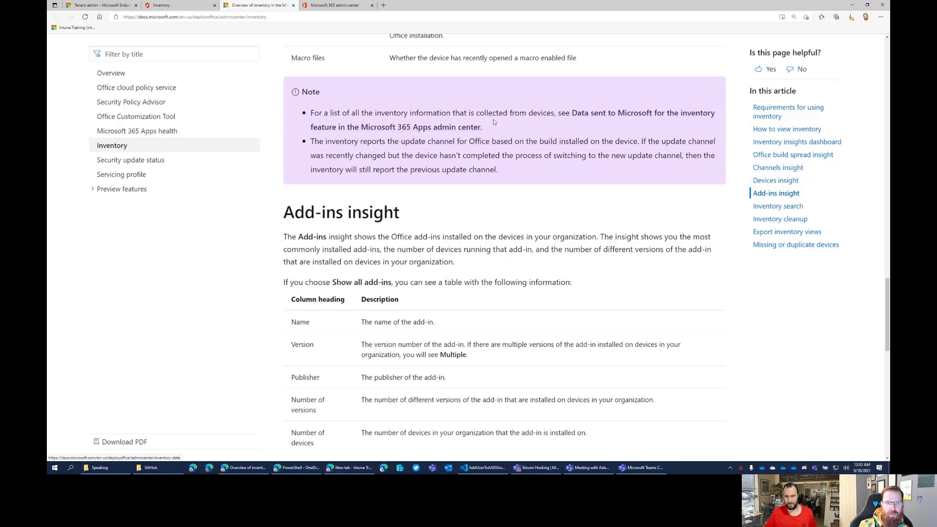
drag(347, 142, 517, 168)
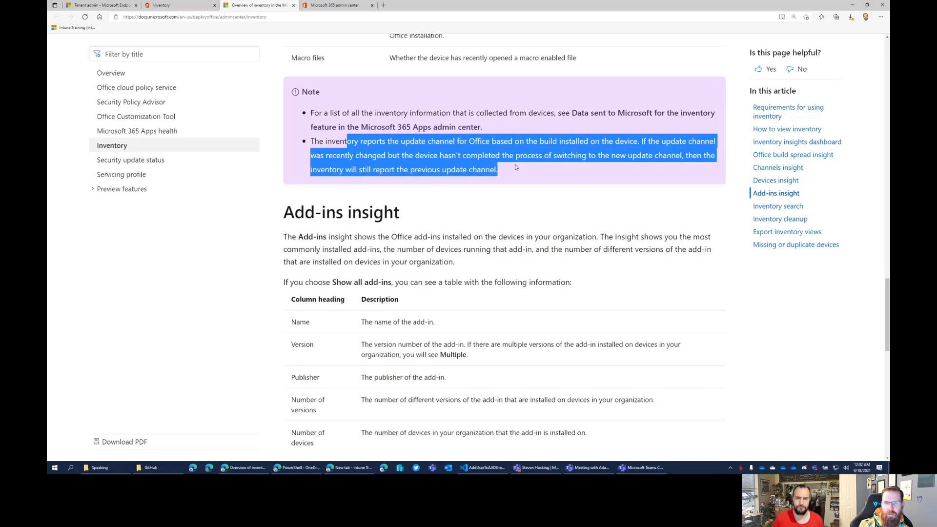
click(526, 149)
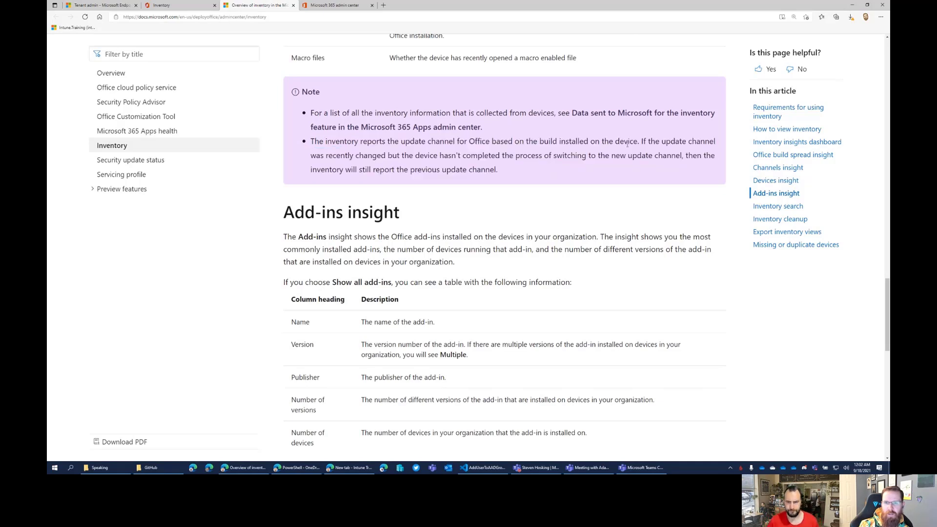
drag(645, 141, 544, 164)
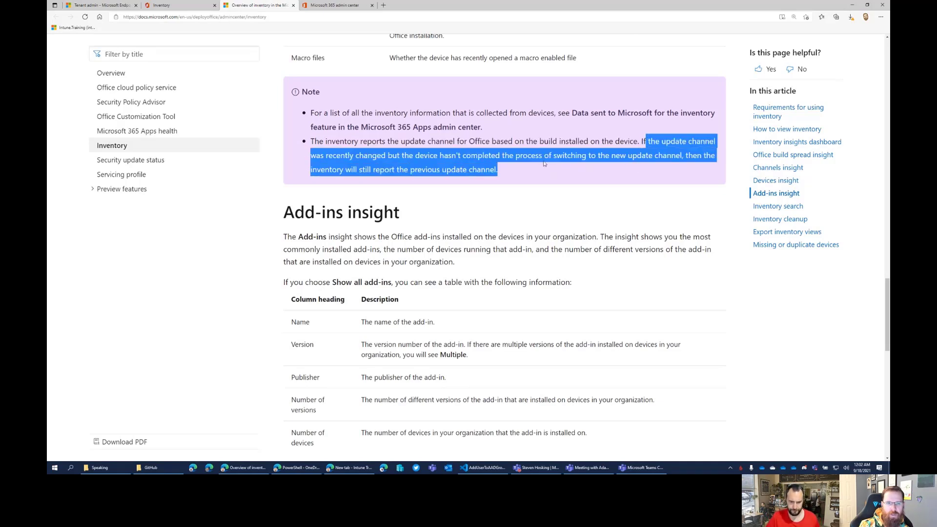
click(526, 166)
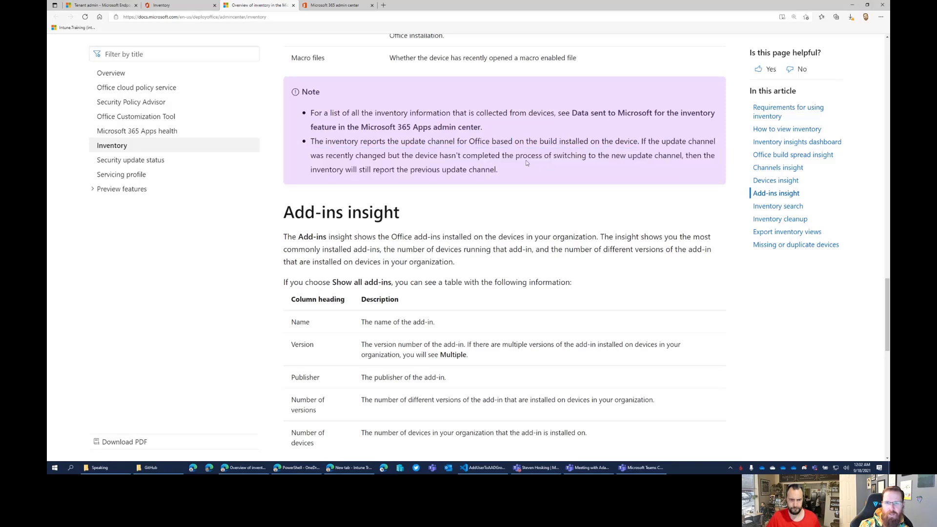
Open the linked article on data sent to Microsoft for the inventory feature, and review the device and add-in information collected
click(642, 119)
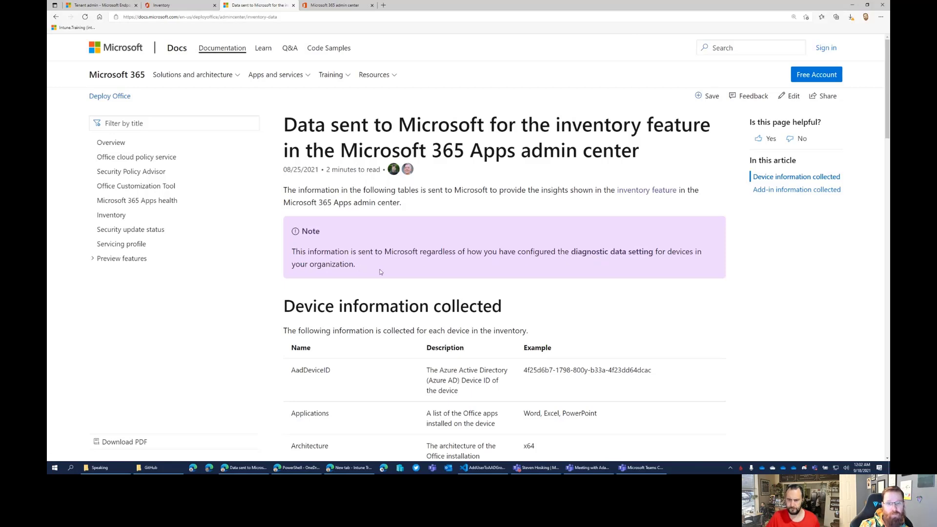
scroll(381, 271, down, 1)
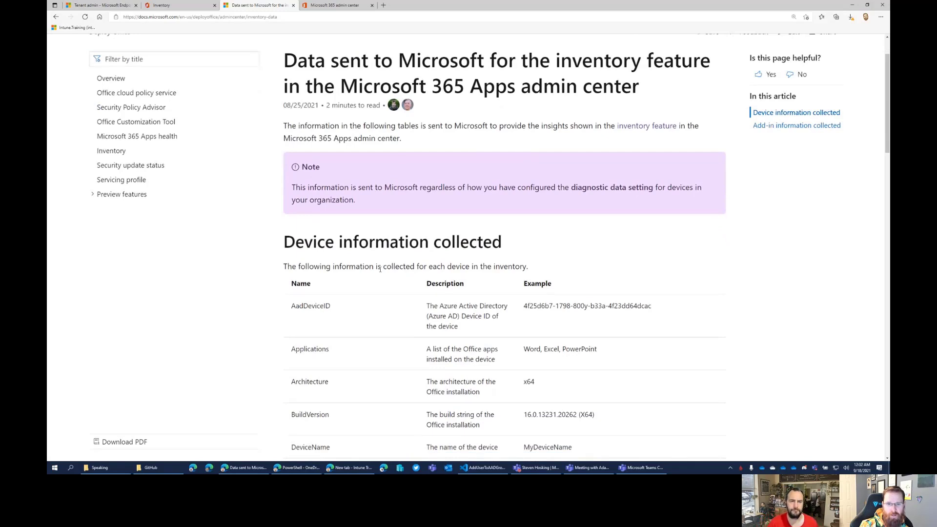
scroll(380, 270, down, 2)
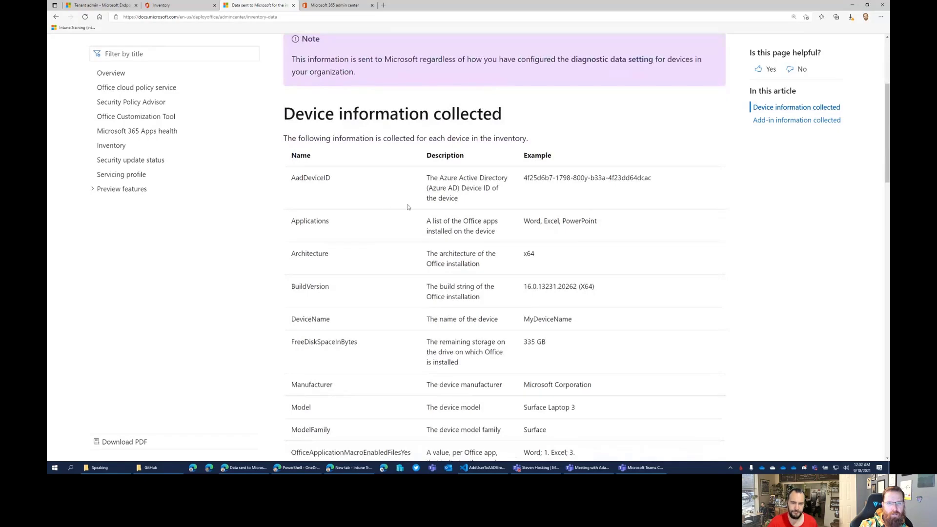
scroll(380, 269, down, 1)
scroll(395, 200, down, 1)
scroll(401, 210, down, 5)
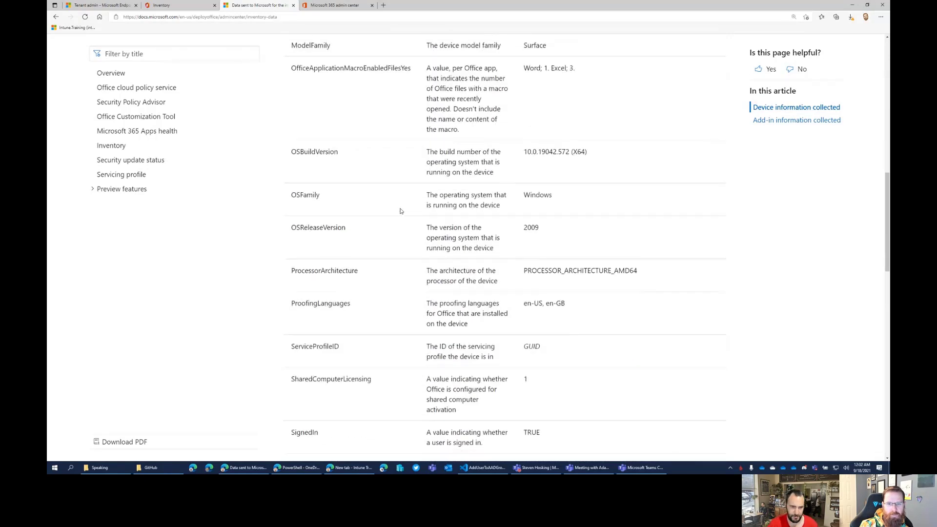
scroll(400, 211, down, 7)
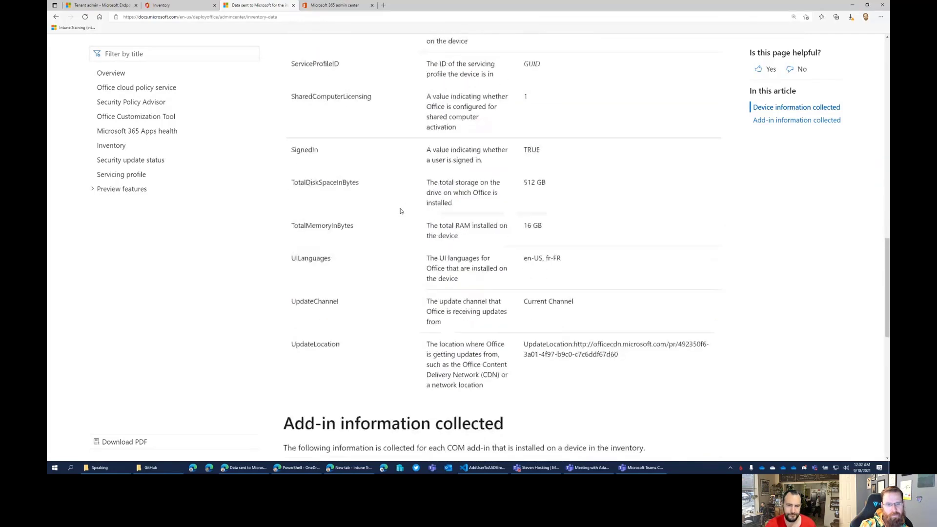
scroll(401, 211, down, 1)
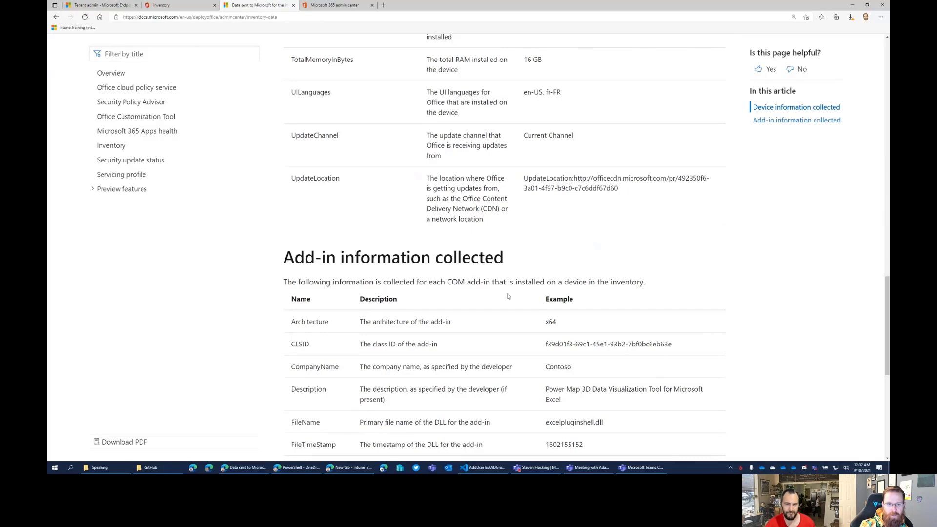
scroll(508, 296, down, 6)
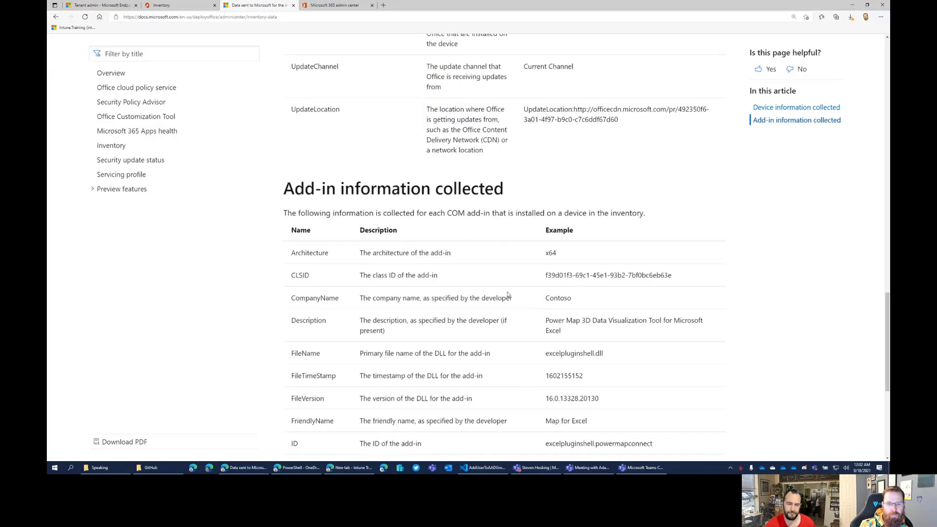
scroll(507, 293, up, 20)
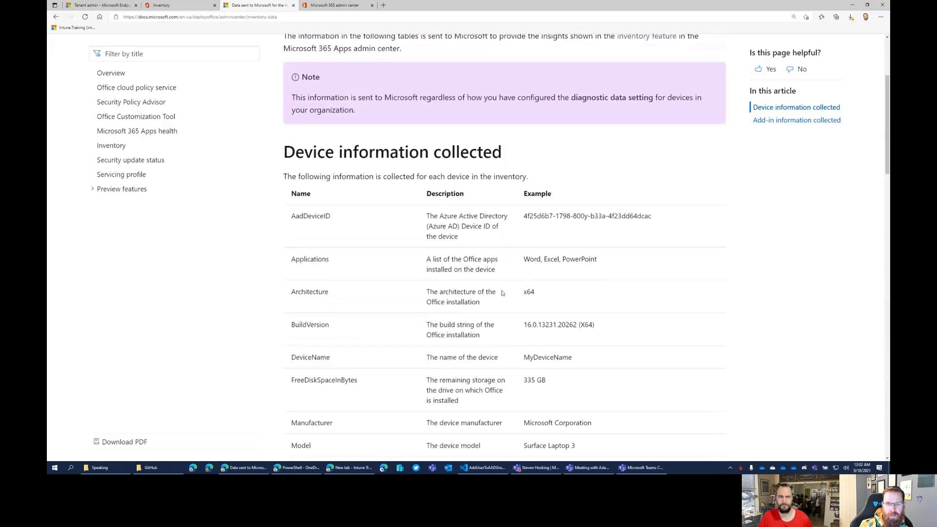
scroll(502, 292, up, 3)
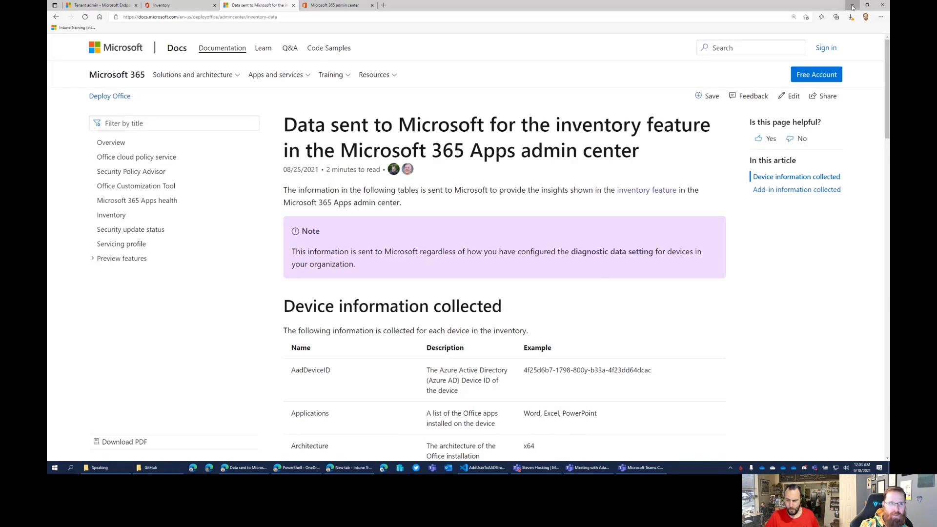
Return to the Microsoft 365 Apps admin center and open its home page
click(163, 5)
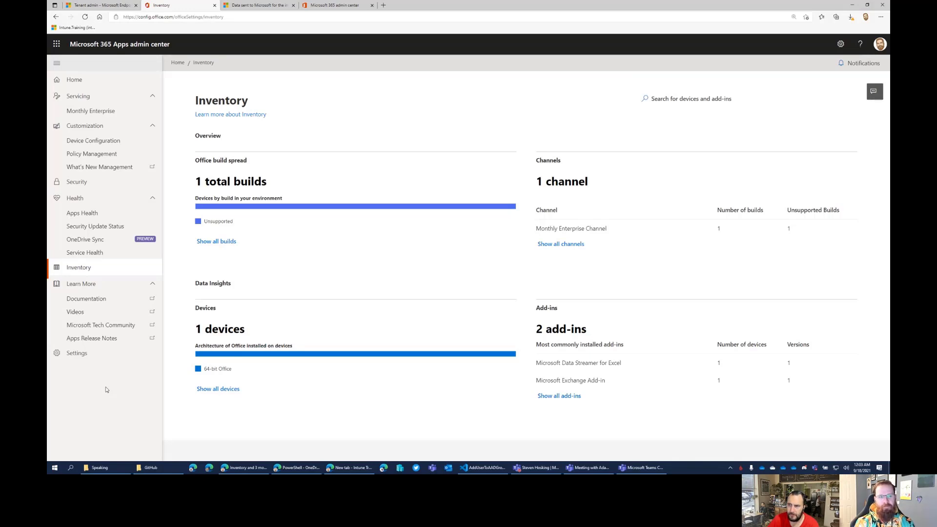
click(98, 80)
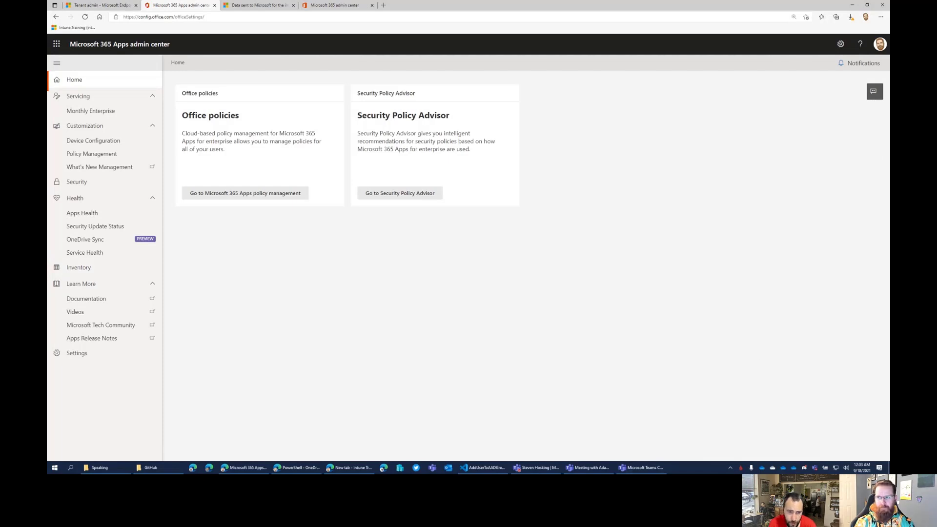